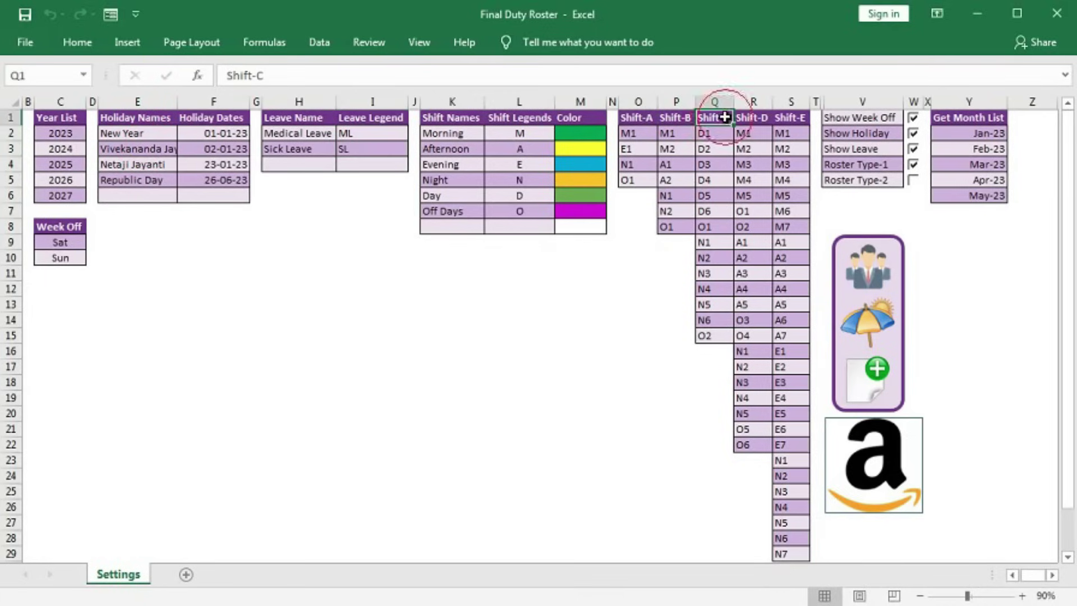
Step: Examine the rotation codes listed under Shift-A, Shift-B and Shift-C on the Settings sheet
{"action": "left_click", "coordinate": [645, 135]}
{"action": "key", "text": "Down"}
{"action": "key", "text": "Down"}
{"action": "key", "text": "Down"}
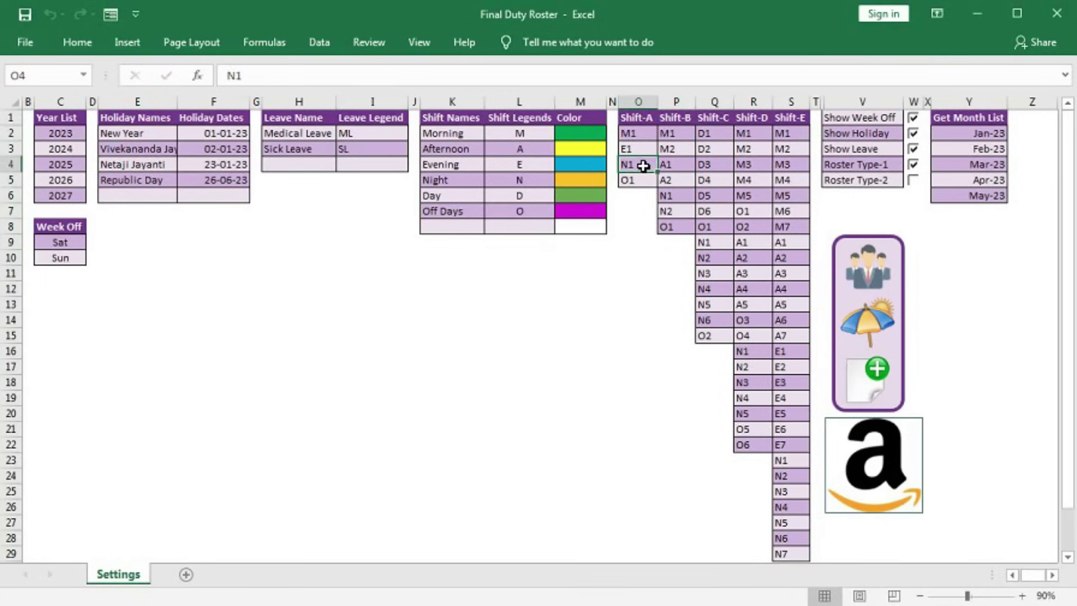
{"action": "key", "text": "Right"}
{"action": "key", "text": "Down"}
{"action": "key", "text": "Down"}
{"action": "key", "text": "Down"}
{"action": "left_click_drag", "start_coordinate": [712, 133], "coordinate": [712, 229]}
{"action": "left_click", "coordinate": [712, 335]}
Step: Switch from Roster Type-1 to Roster Type-2 and turn off Show Week Off and Show Holiday
{"action": "left_click", "coordinate": [914, 164]}
{"action": "left_click", "coordinate": [914, 180]}
{"action": "left_click", "coordinate": [913, 117]}
{"action": "left_click", "coordinate": [914, 133]}
Step: Try to replace the company logo with the Blog image from the Logo folder
{"action": "left_click", "coordinate": [874, 463]}
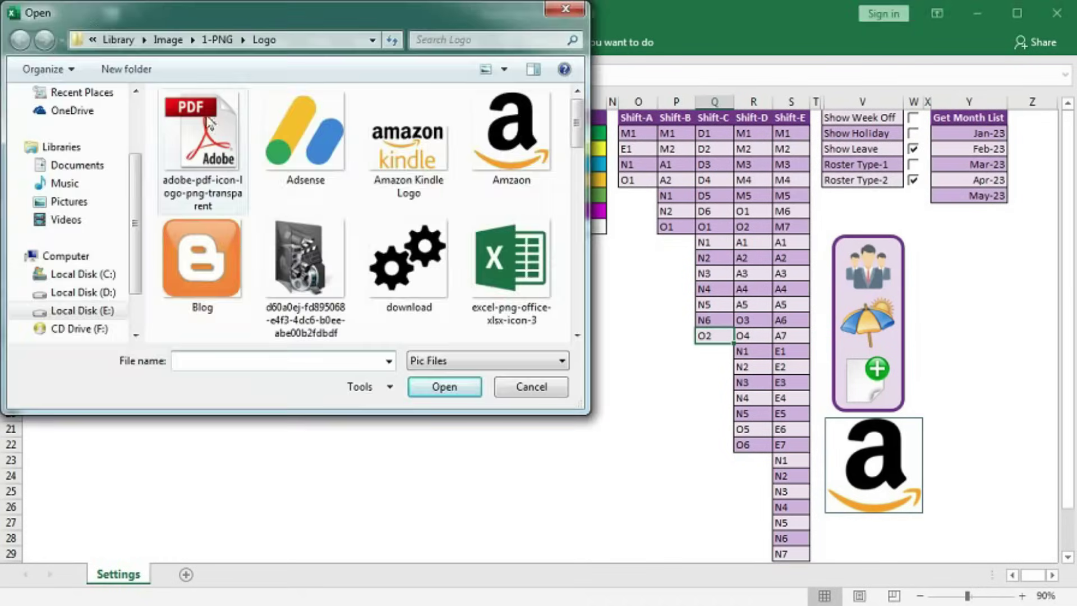
{"action": "double_click", "coordinate": [209, 260]}
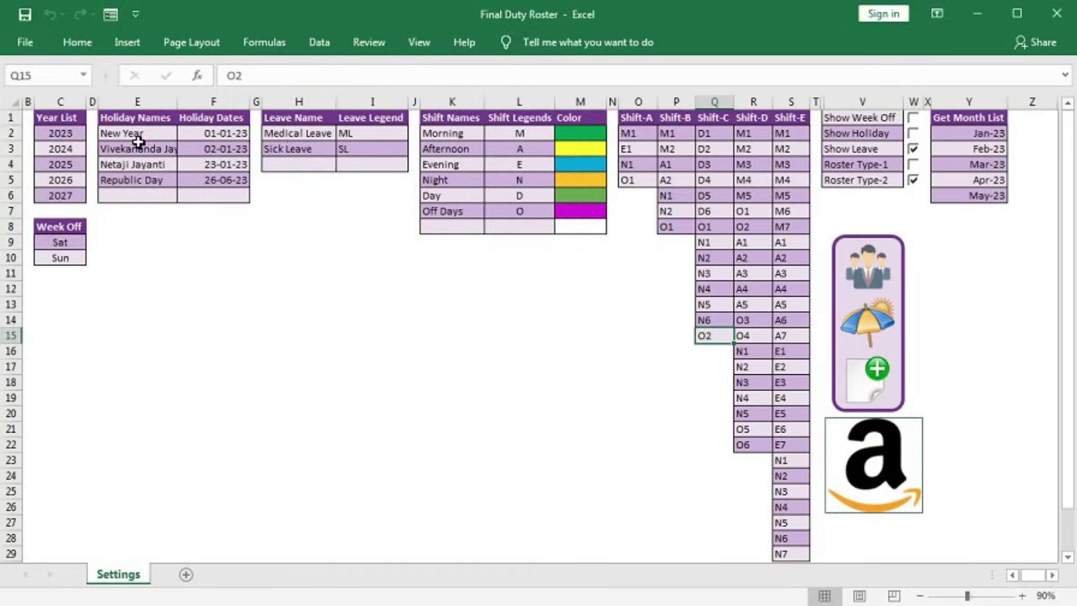
Step: Review the Get Month List entries, and open the employee sheet to look over its records
{"action": "left_click_drag", "start_coordinate": [979, 133], "coordinate": [981, 195]}
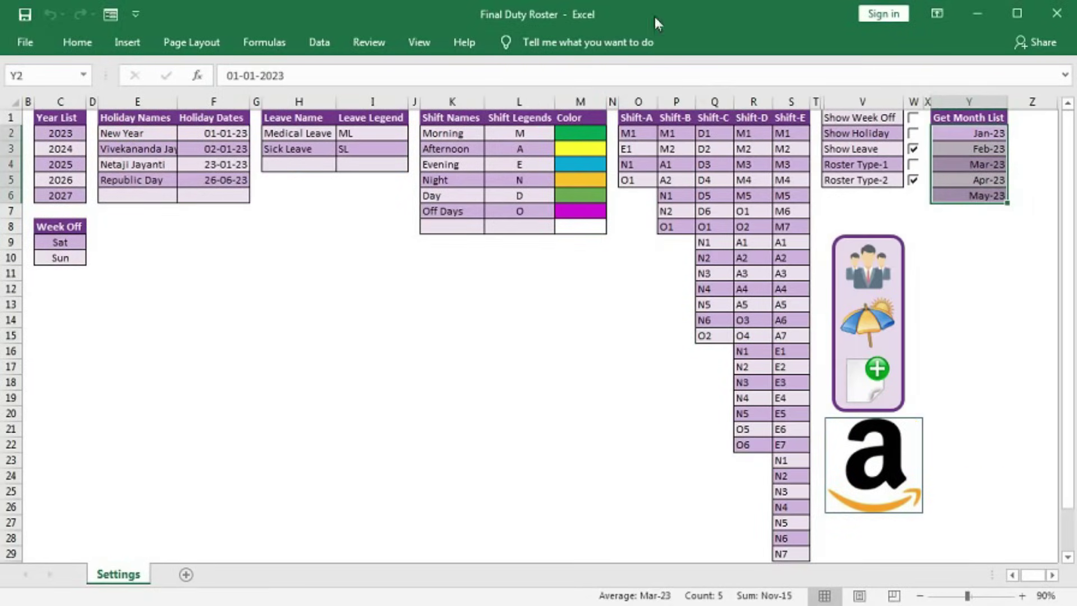
{"action": "left_click", "coordinate": [869, 266]}
{"action": "left_click_drag", "start_coordinate": [199, 171], "coordinate": [194, 282]}
{"action": "left_click", "coordinate": [210, 185]}
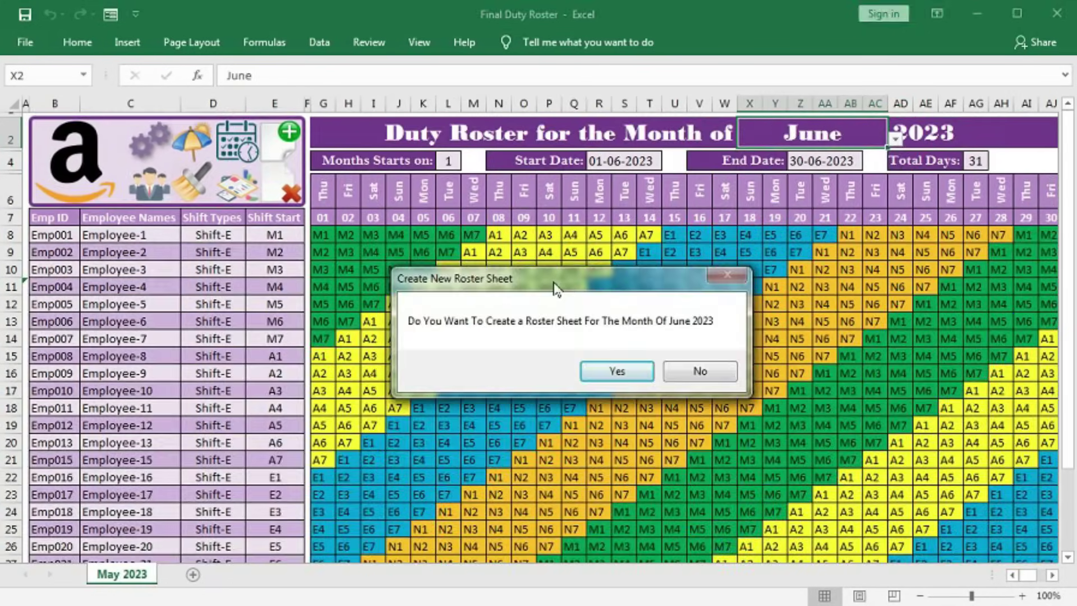
Step: Confirm creating a new roster sheet for June 2023
{"action": "left_click", "coordinate": [617, 373]}
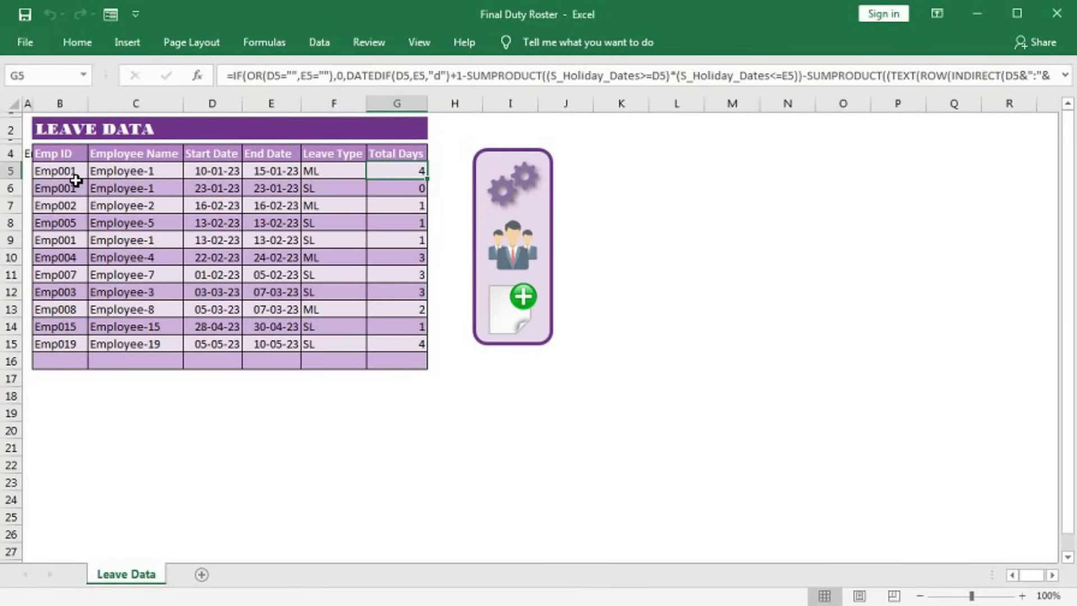
Step: Review Emp001's first leave record on the Leave Data sheet and the matching ML days in the January roster
{"action": "left_click", "coordinate": [135, 170]}
{"action": "left_click", "coordinate": [213, 171]}
{"action": "left_click", "coordinate": [397, 176]}
{"action": "left_click", "coordinate": [258, 174]}
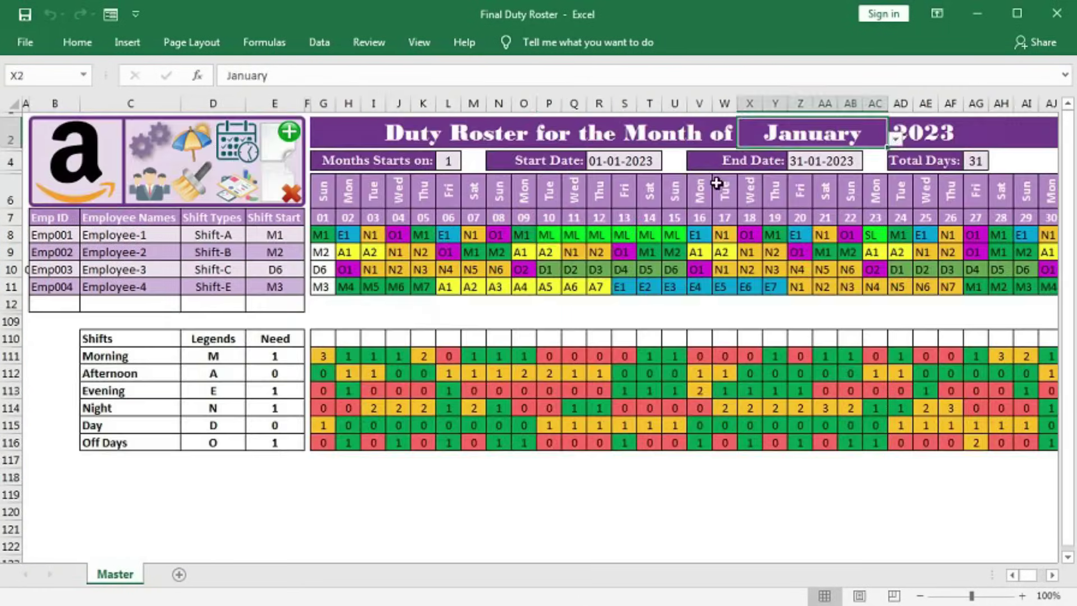
{"action": "left_click_drag", "start_coordinate": [673, 234], "coordinate": [554, 235]}
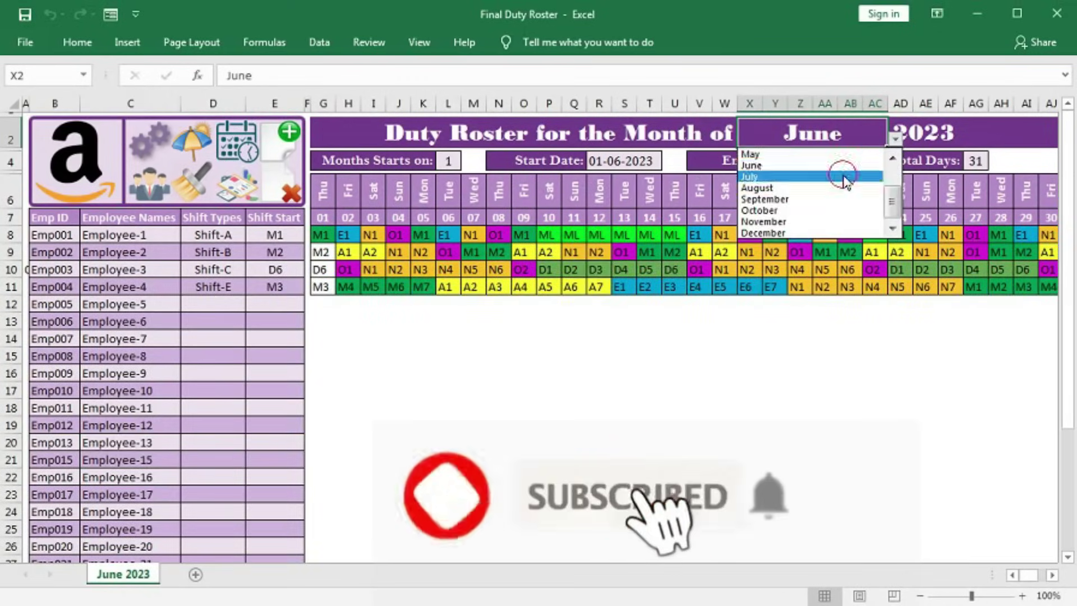
Step: Create the July 2023 roster sheet and clear the shift types and shift starts of Emp001 to Emp004
{"action": "left_click", "coordinate": [841, 174]}
{"action": "left_click", "coordinate": [616, 371]}
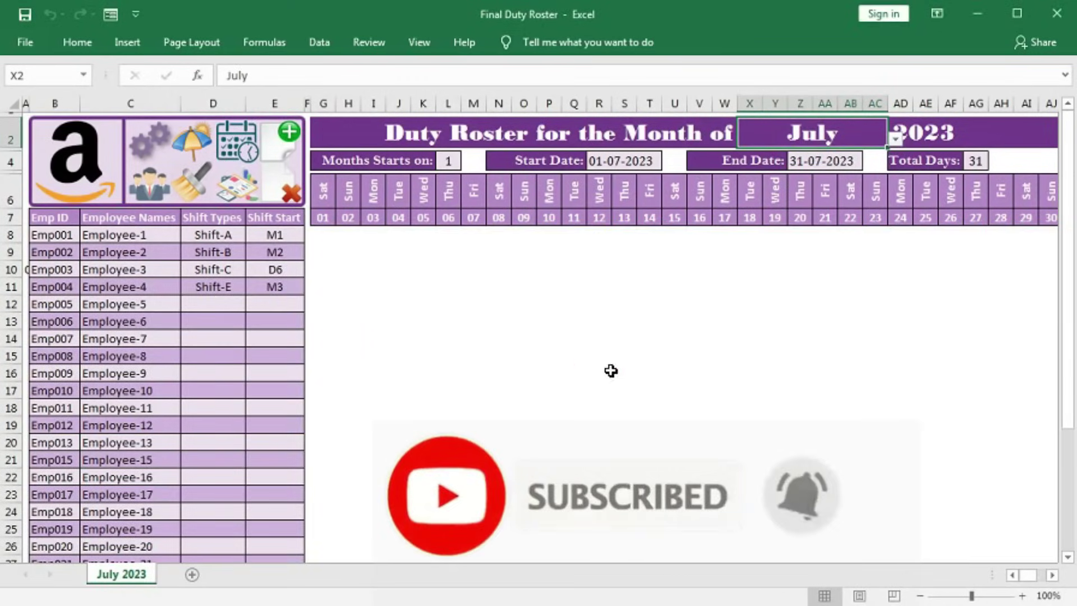
{"action": "left_click_drag", "start_coordinate": [213, 235], "coordinate": [274, 287]}
{"action": "key", "text": "Delete"}
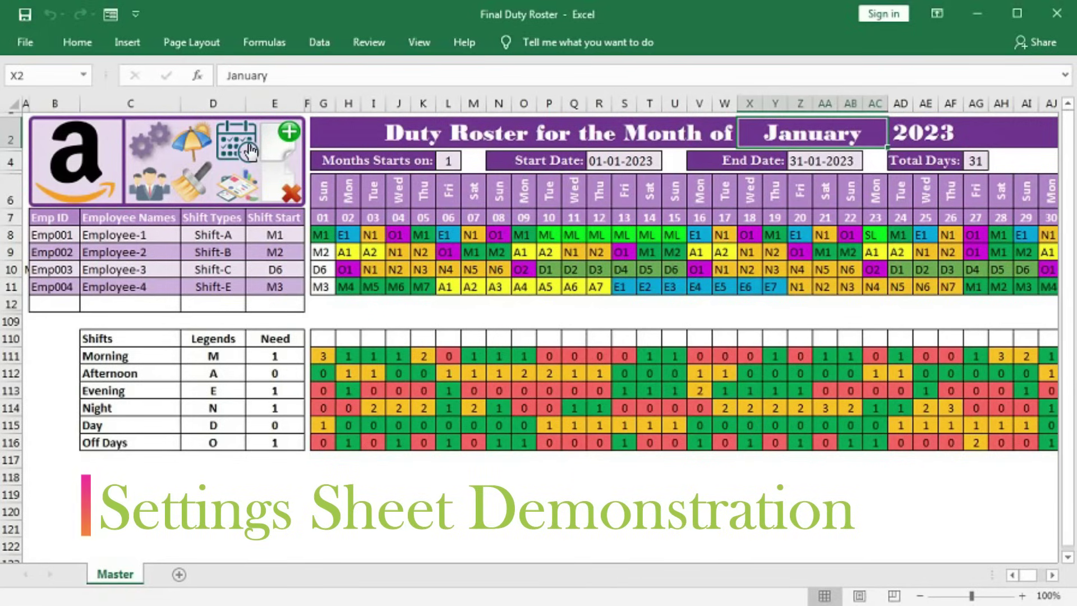
Step: Open the Settings sheet from the Master roster and review the Year List and Week Off entries
{"action": "left_click", "coordinate": [146, 149]}
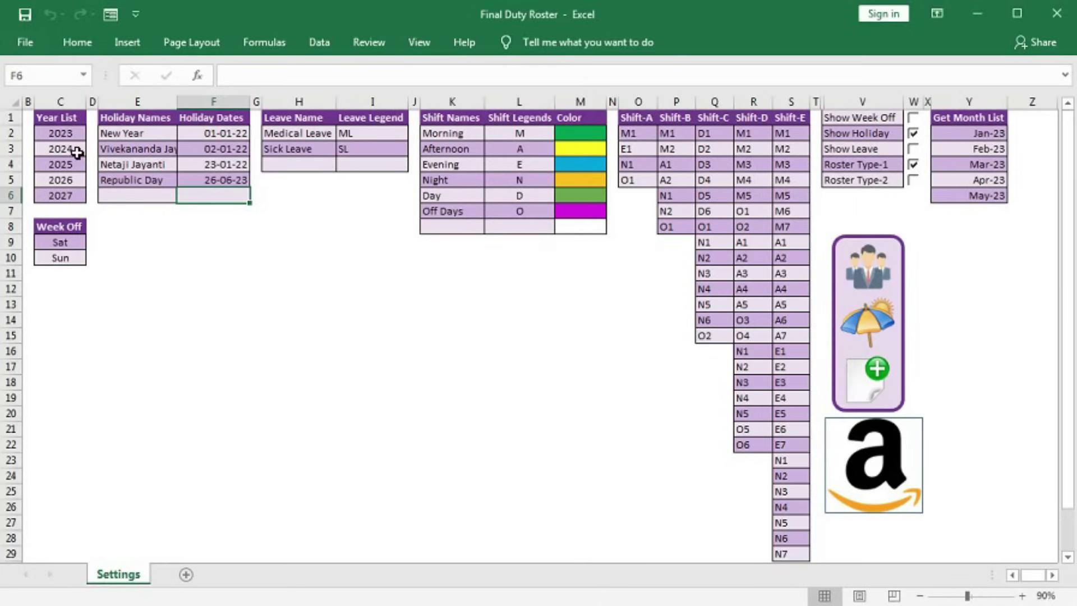
{"action": "left_click_drag", "start_coordinate": [65, 135], "coordinate": [61, 191]}
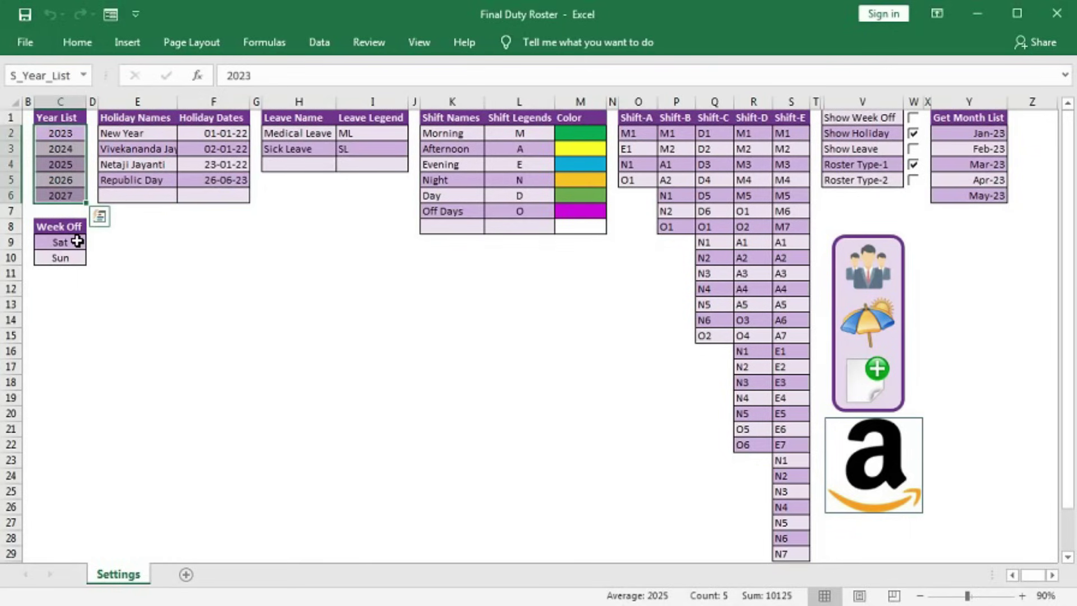
{"action": "left_click_drag", "start_coordinate": [77, 241], "coordinate": [71, 256]}
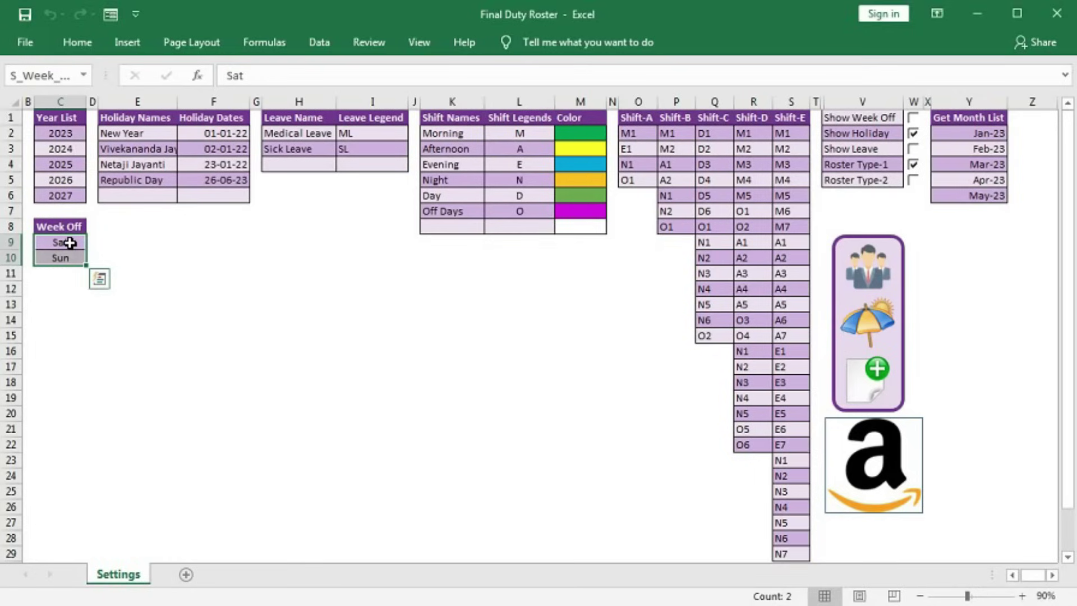
Step: Set Sun as the only day in the Week Off list, leaving the second entry empty
{"action": "left_click", "coordinate": [70, 242]}
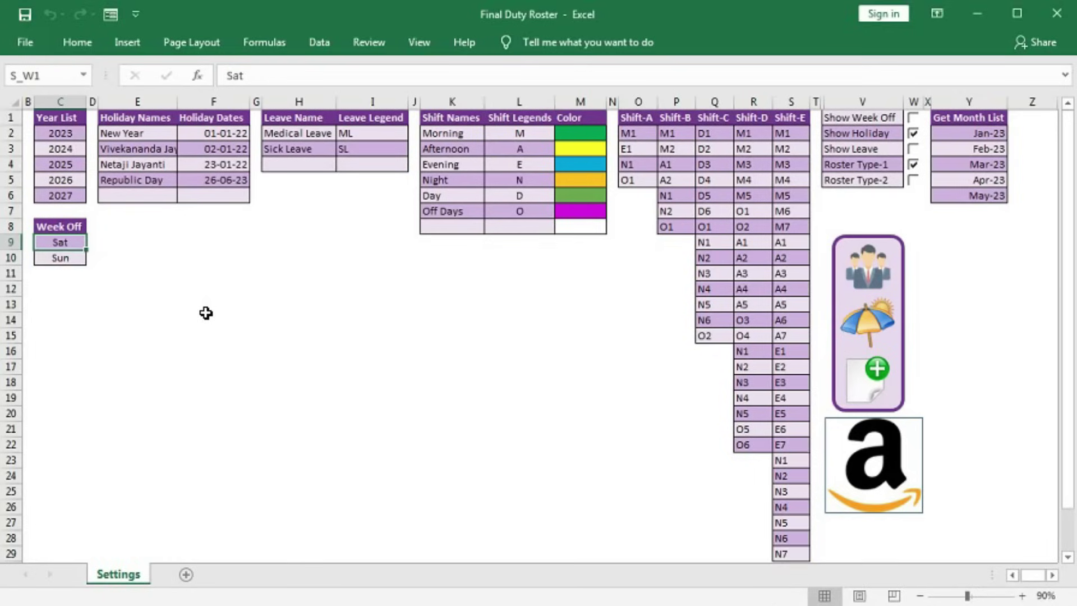
{"action": "type", "text": "Sun"}
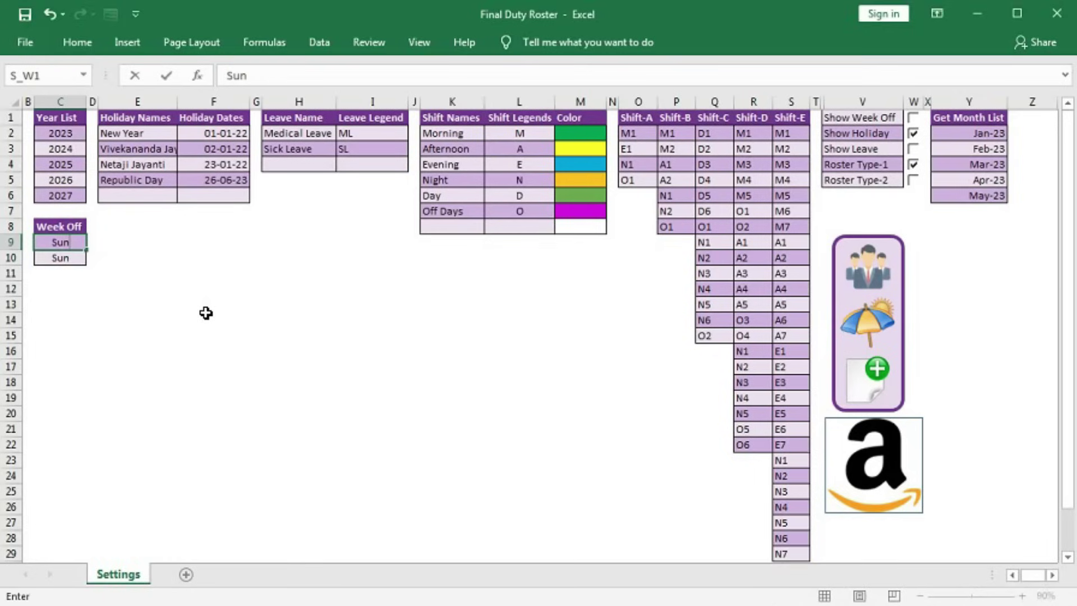
{"action": "key", "text": "Return"}
{"action": "key", "text": "Delete"}
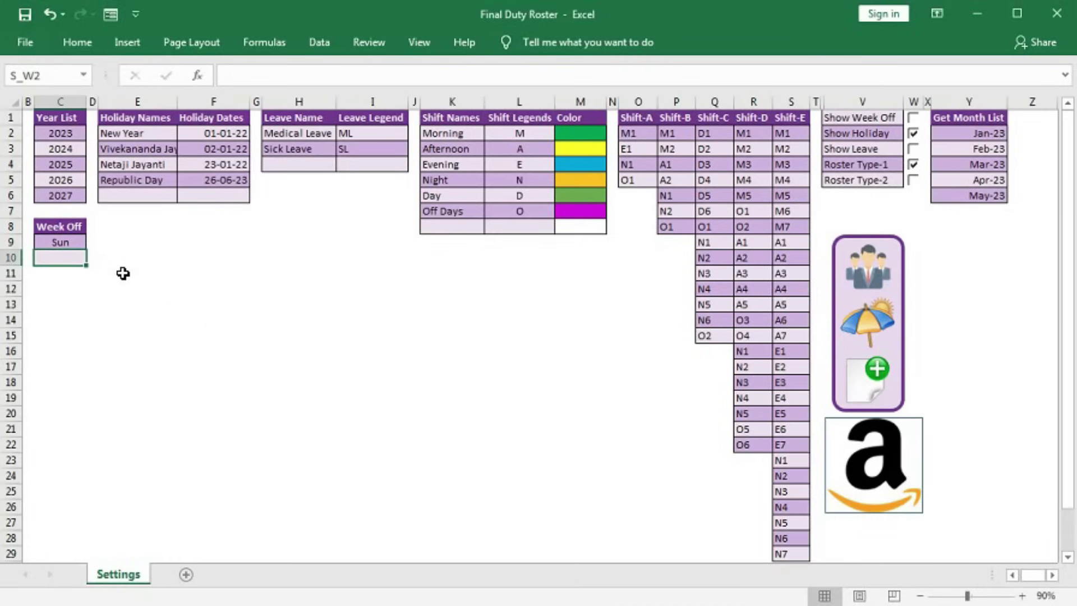
Step: Enter Sat and Sun as the two days in the Week Off list
{"action": "left_click", "coordinate": [62, 242]}
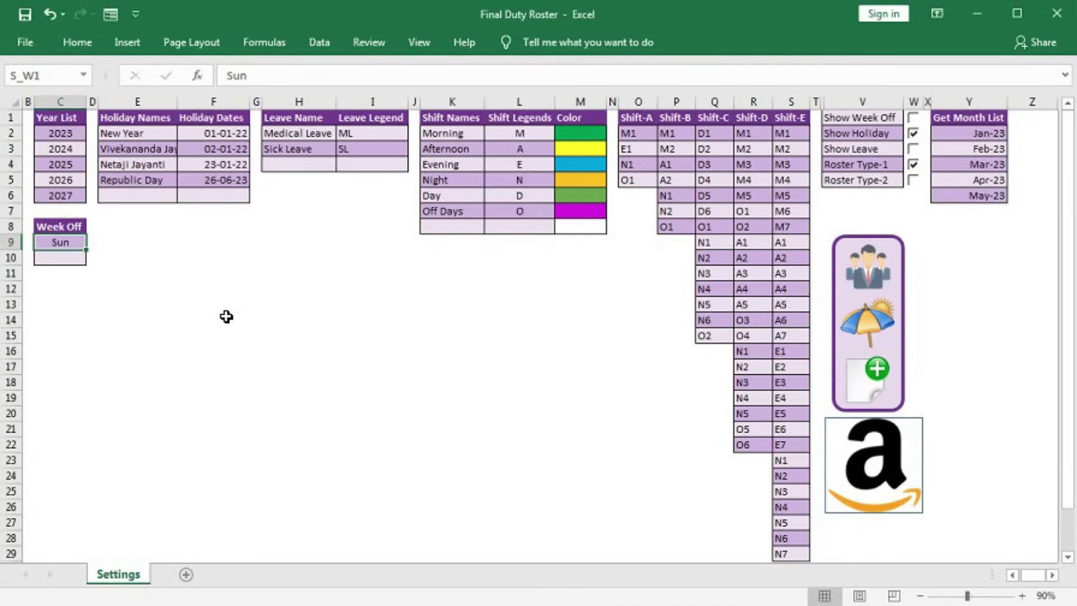
{"action": "type", "text": "Sat"}
{"action": "key", "text": "Return"}
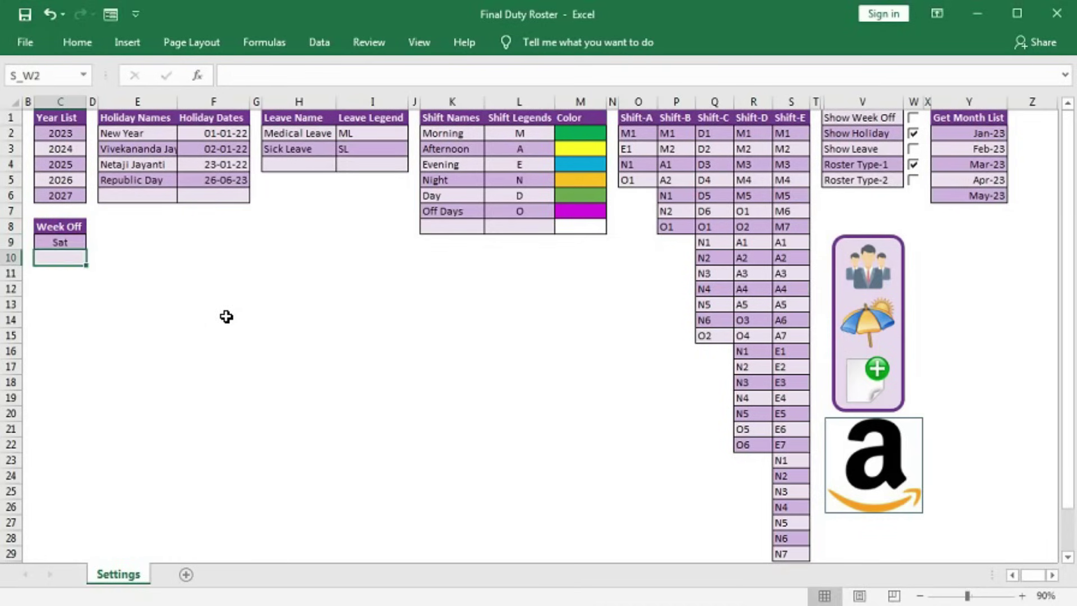
{"action": "type", "text": "Sun"}
{"action": "key", "text": "Return"}
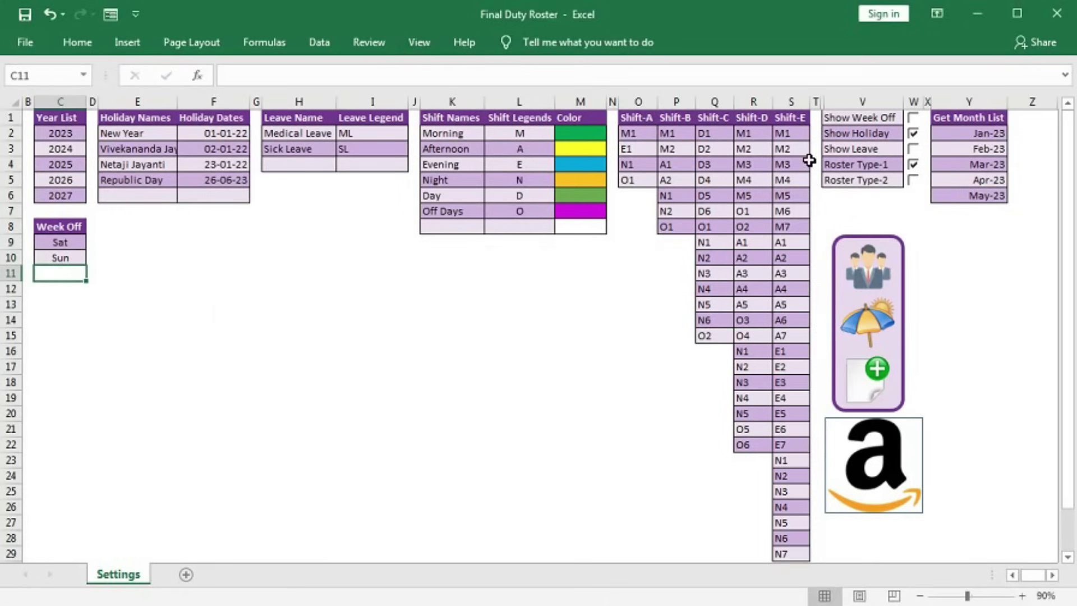
Step: Turn off Show Holiday and reselect M1 as Emp001's shift start in the January roster on the Master sheet
{"action": "left_click", "coordinate": [919, 133]}
{"action": "left_click", "coordinate": [868, 374]}
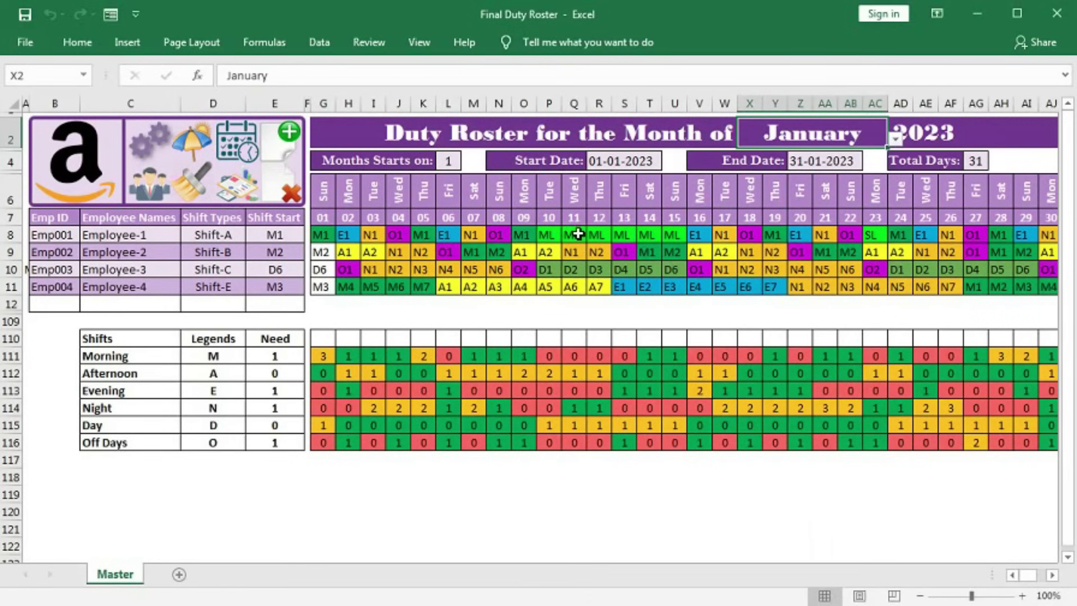
{"action": "left_click", "coordinate": [273, 240]}
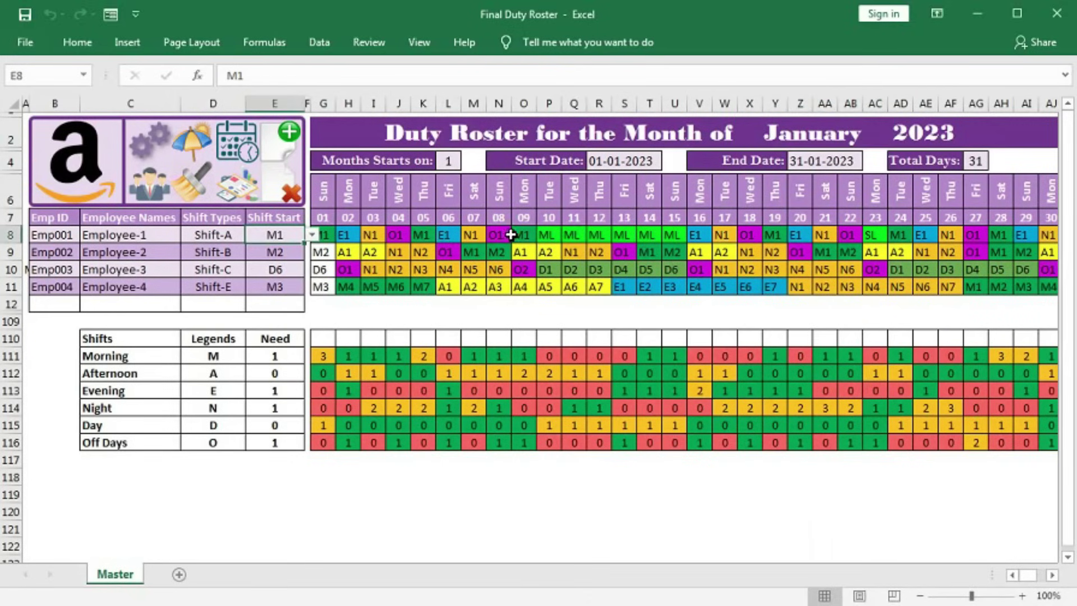
{"action": "left_click", "coordinate": [312, 236]}
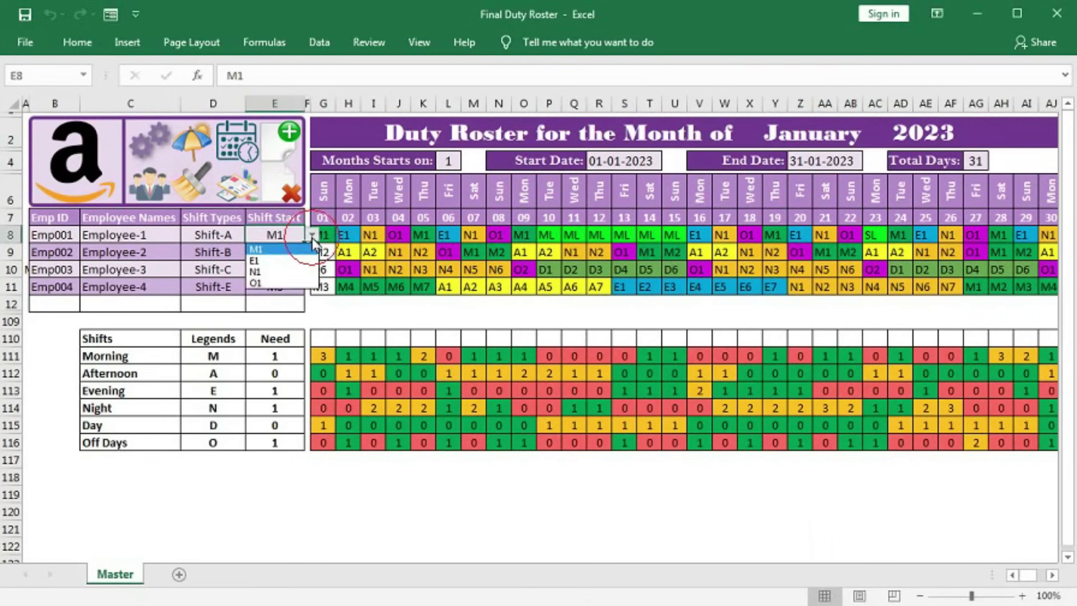
{"action": "left_click", "coordinate": [284, 253]}
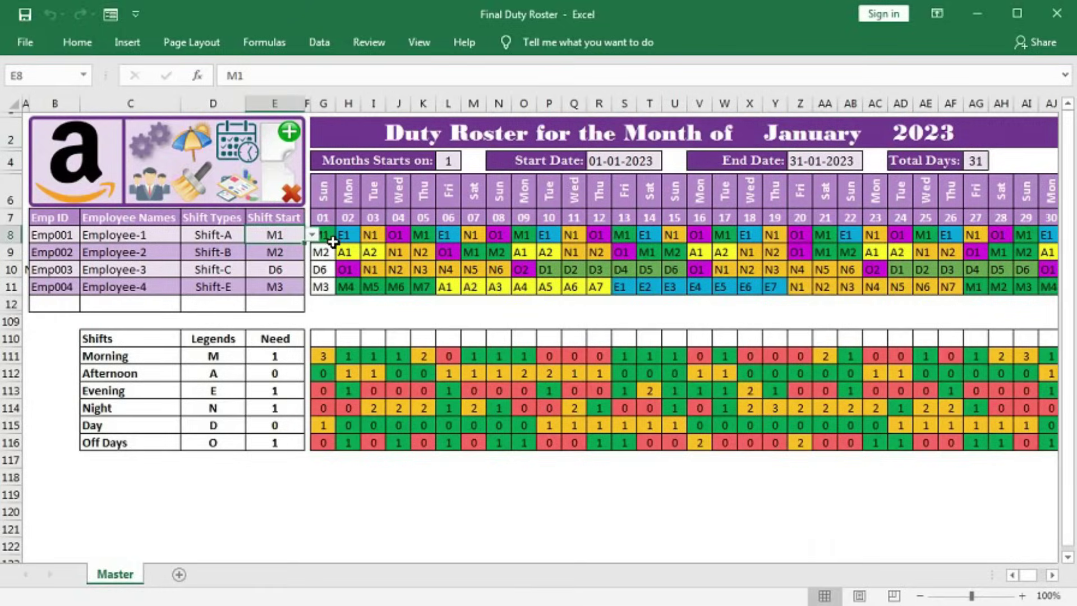
Step: Turn on Show Week Off in the settings and reapply the M1 shift start for Emp001 in the January roster
{"action": "left_click", "coordinate": [157, 160]}
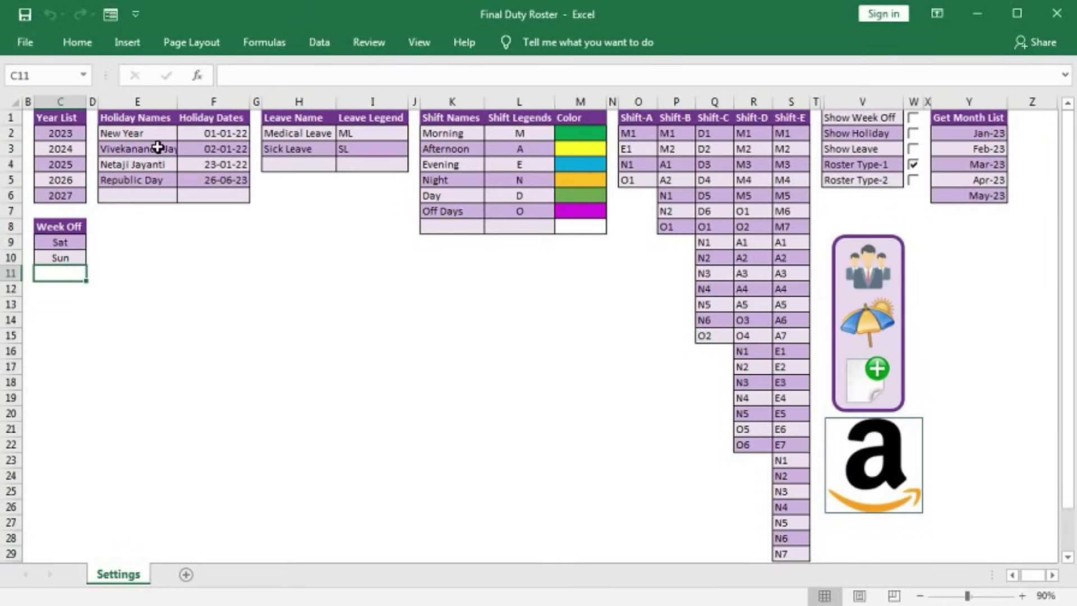
{"action": "left_click", "coordinate": [914, 119]}
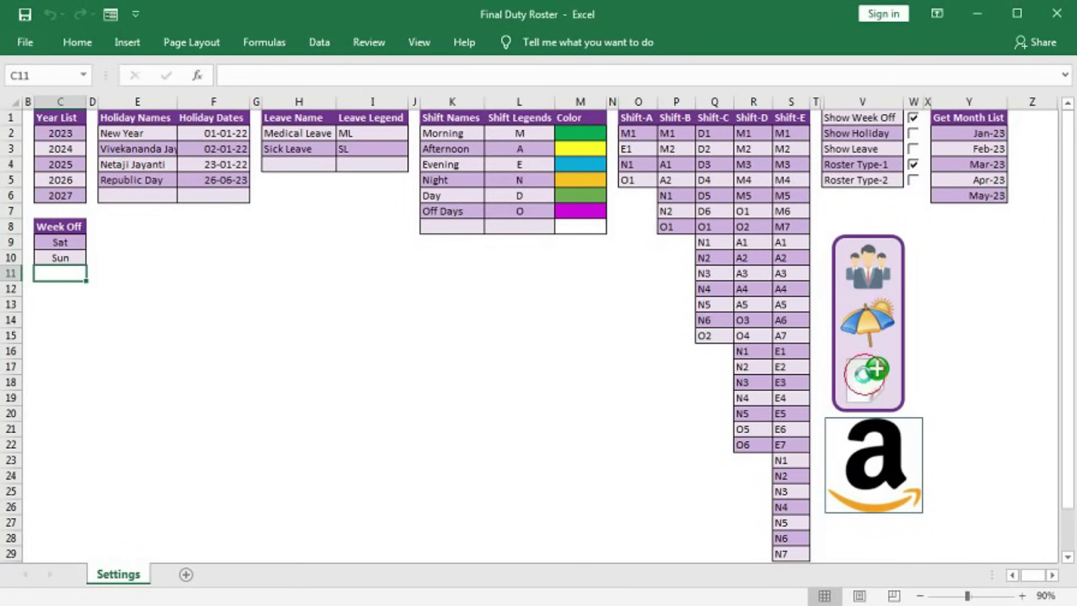
{"action": "left_click", "coordinate": [874, 371]}
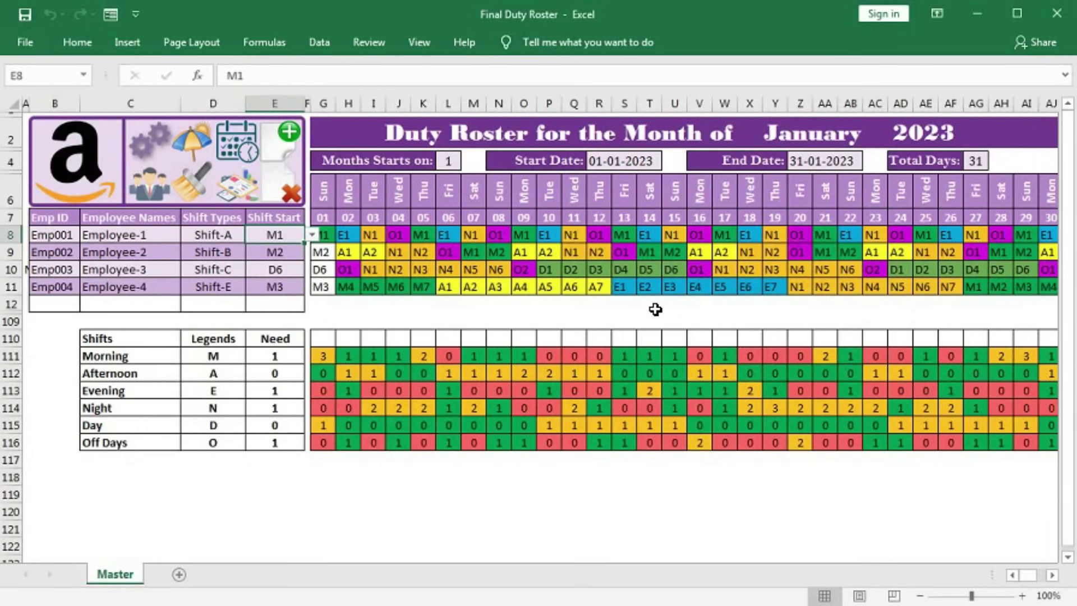
{"action": "left_click", "coordinate": [312, 236]}
{"action": "left_click", "coordinate": [283, 250]}
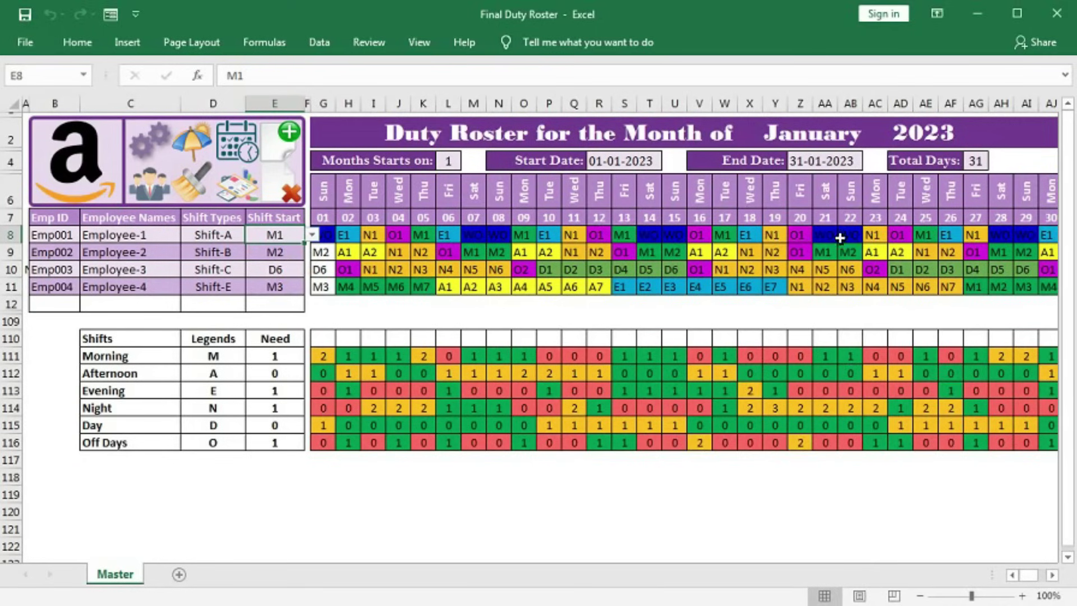
Step: Set the New Year holiday date to 01-01-2023 on the Settings sheet
{"action": "left_click", "coordinate": [147, 147]}
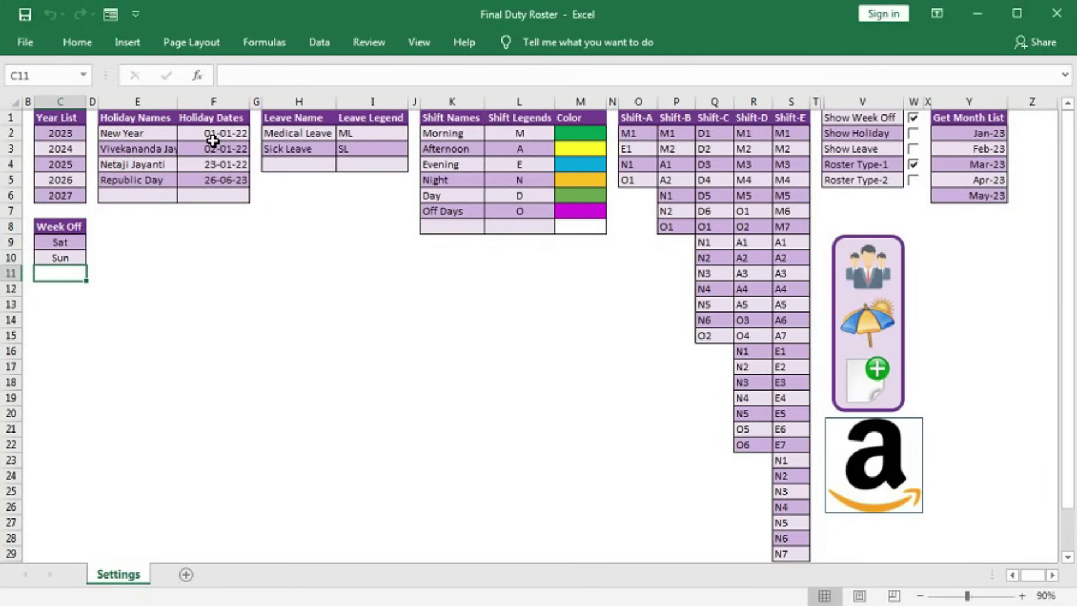
{"action": "double_click", "coordinate": [239, 134]}
{"action": "left_click_drag", "start_coordinate": [220, 133], "coordinate": [253, 134]}
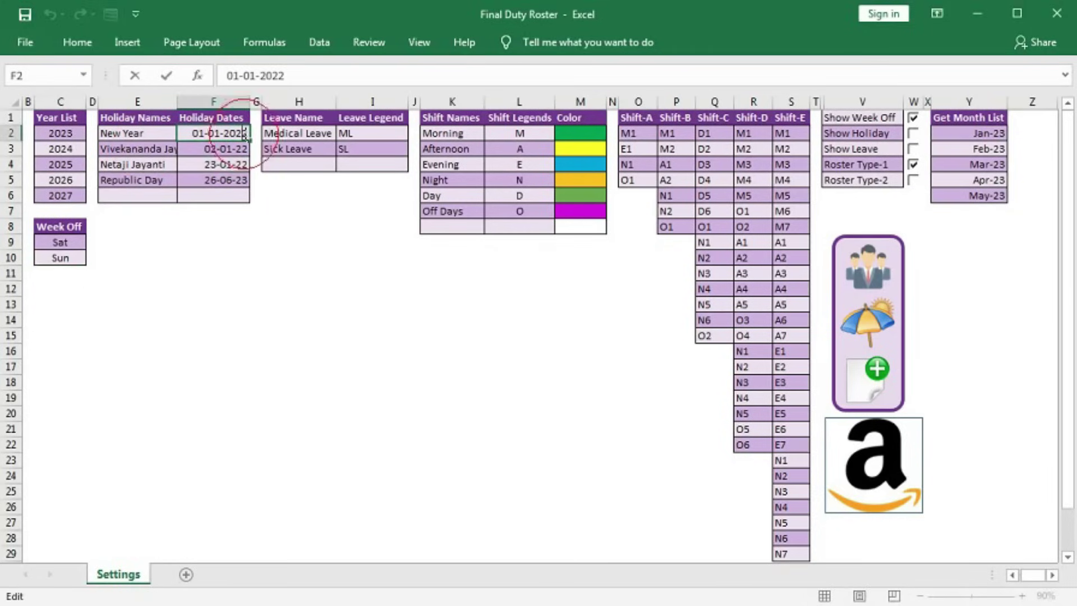
{"action": "key", "text": "BackSpace"}
{"action": "type", "text": "3"}
{"action": "key", "text": "Return"}
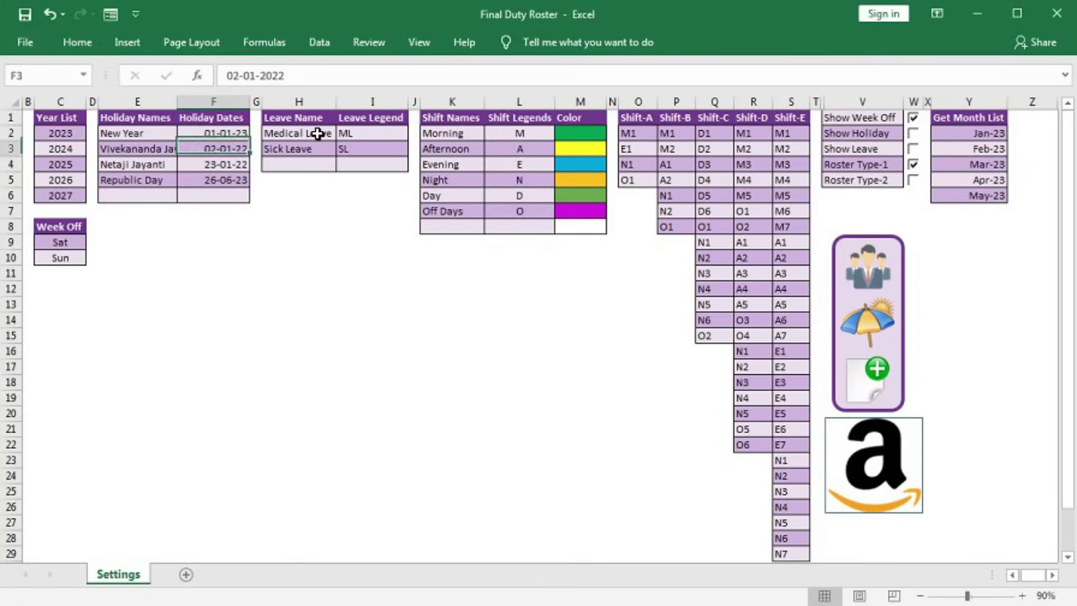
Step: Set the second holiday's date to 02-01-2023 and the Netaji Jayanti date to 23-01-2023
{"action": "double_click", "coordinate": [238, 148]}
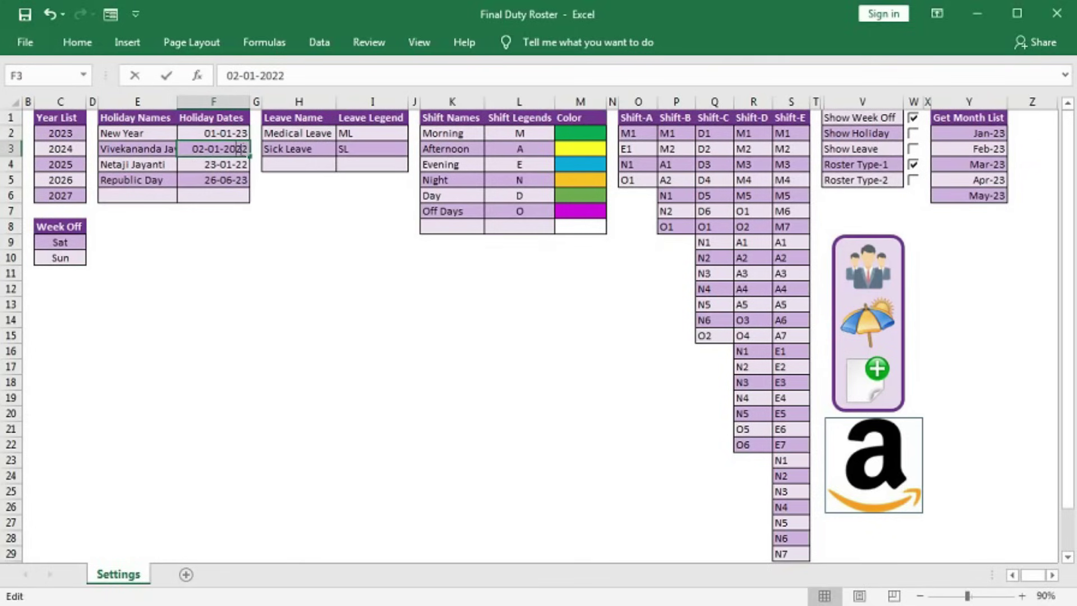
{"action": "left_click", "coordinate": [251, 149]}
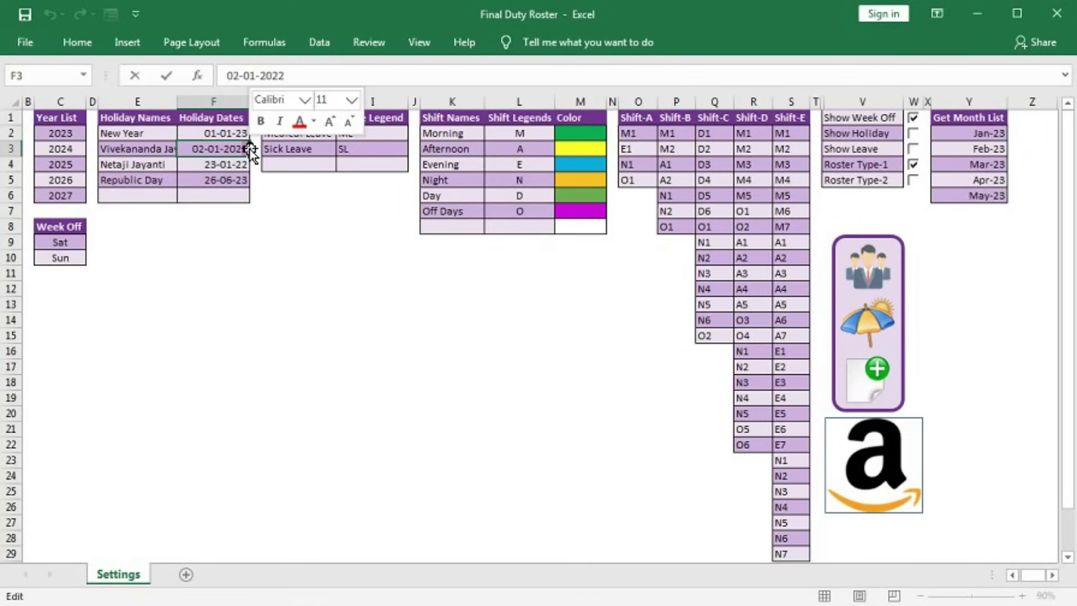
{"action": "key", "text": "Return"}
{"action": "double_click", "coordinate": [243, 164]}
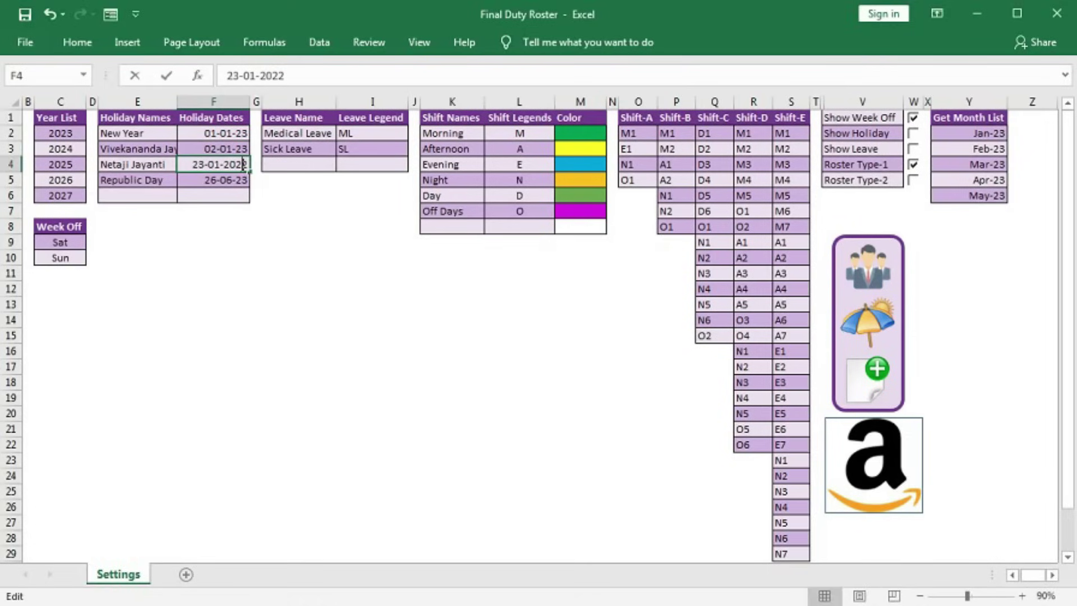
{"action": "double_click", "coordinate": [243, 164]}
{"action": "key", "text": "Return"}
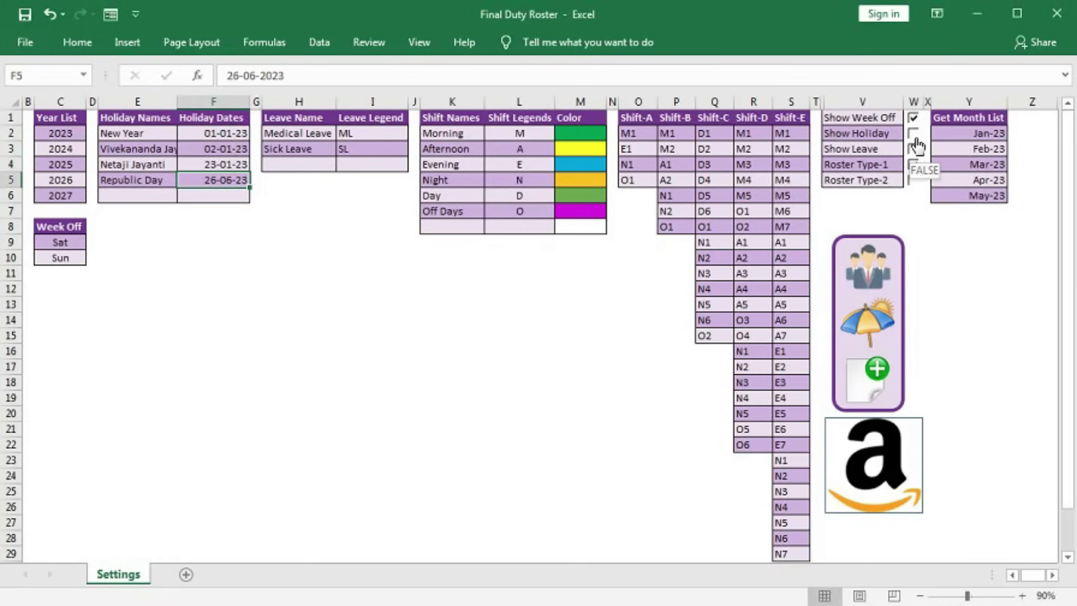
Step: Return to the Master sheet and reselect M1 as Emp001's shift start to refresh the January roster
{"action": "left_click", "coordinate": [868, 375]}
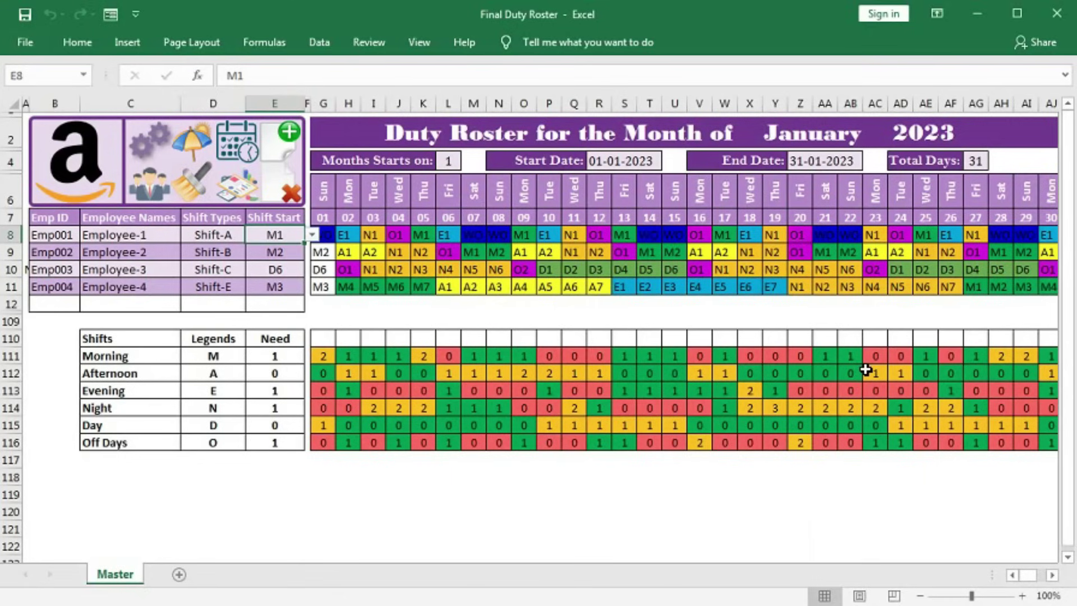
{"action": "left_click", "coordinate": [312, 235]}
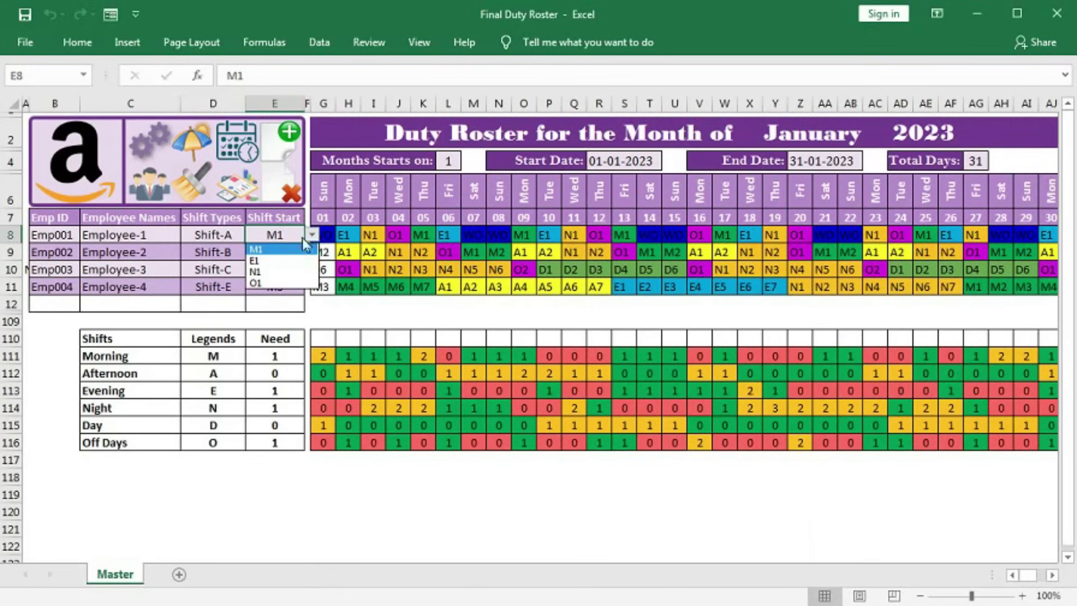
{"action": "left_click", "coordinate": [280, 252]}
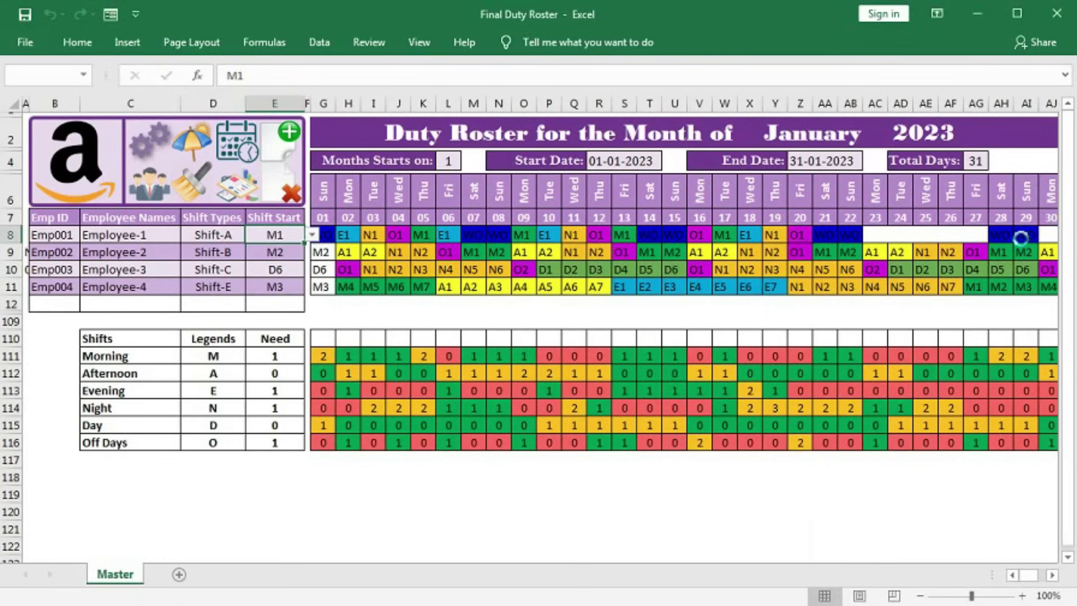
Step: Turn on Show Holiday in the settings and reapply the M1 shift start for Emp001 in the January roster
{"action": "left_click", "coordinate": [147, 144]}
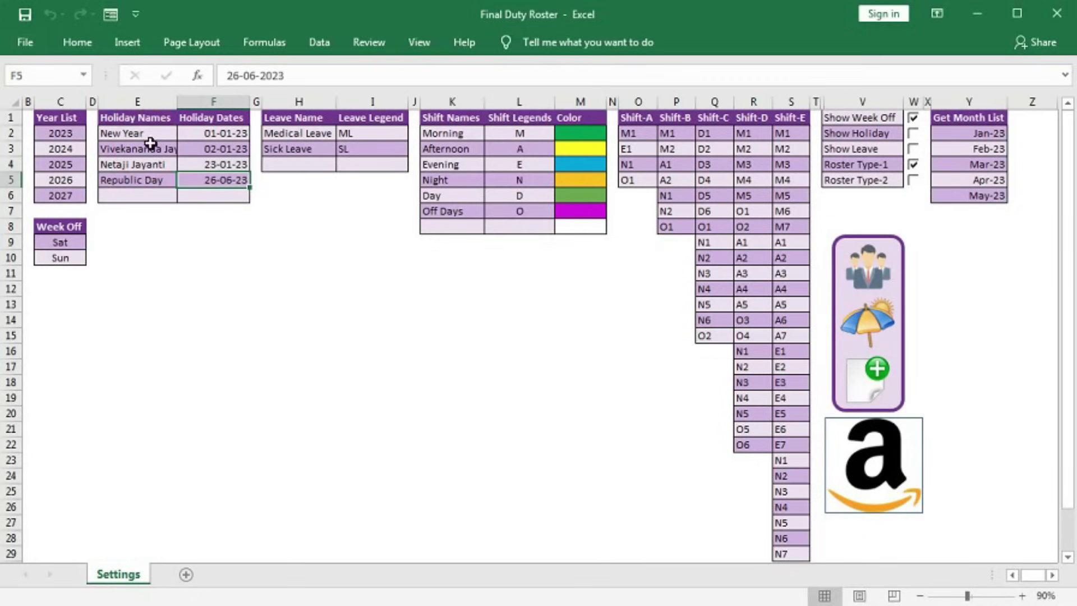
{"action": "left_click", "coordinate": [914, 134]}
{"action": "left_click", "coordinate": [869, 380]}
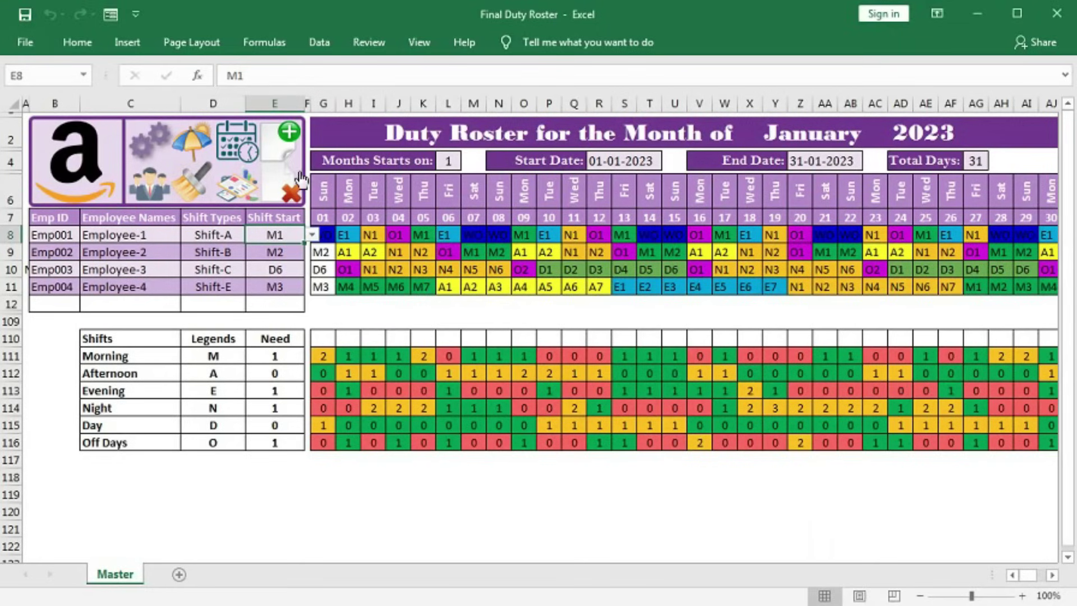
{"action": "left_click", "coordinate": [312, 235]}
{"action": "key", "text": "Escape"}
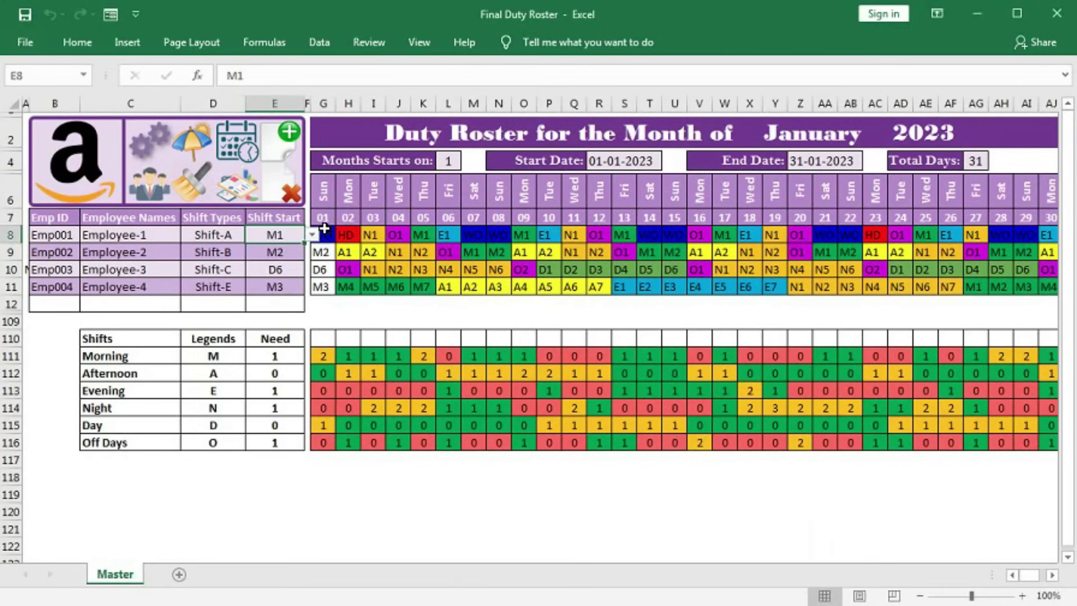
{"action": "left_click", "coordinate": [326, 239]}
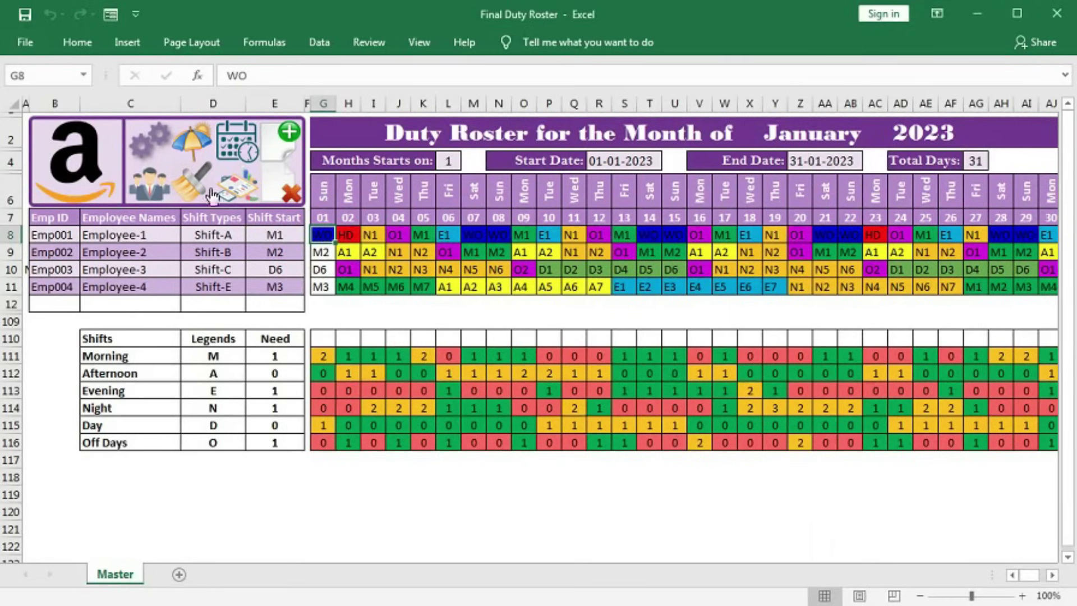
Step: Review the ML and SL leave legends on the Settings sheet and return to the Master roster
{"action": "left_click", "coordinate": [137, 140]}
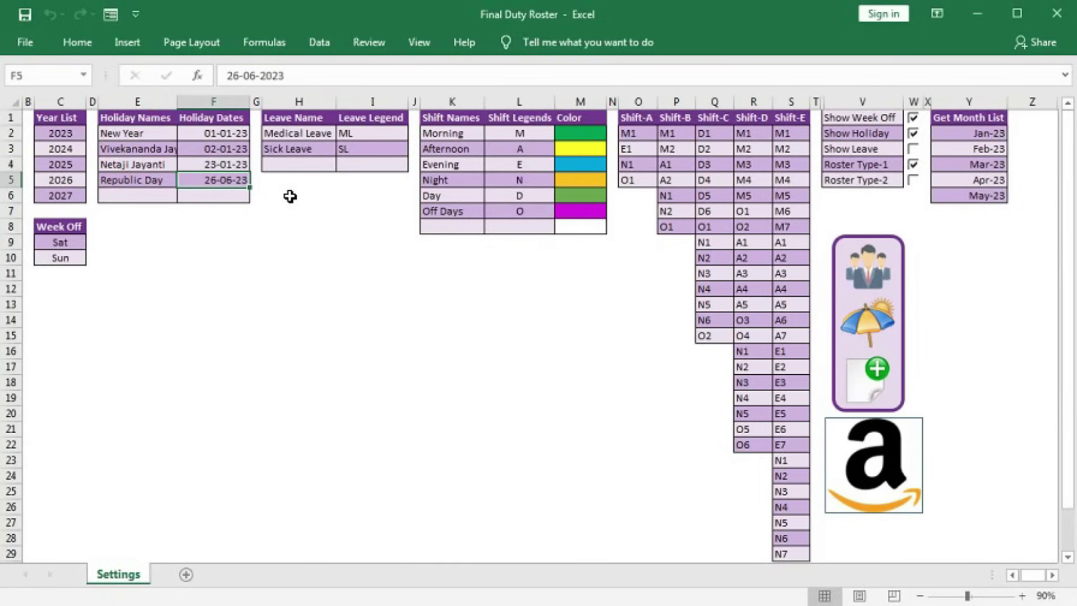
{"action": "left_click_drag", "start_coordinate": [365, 137], "coordinate": [367, 209]}
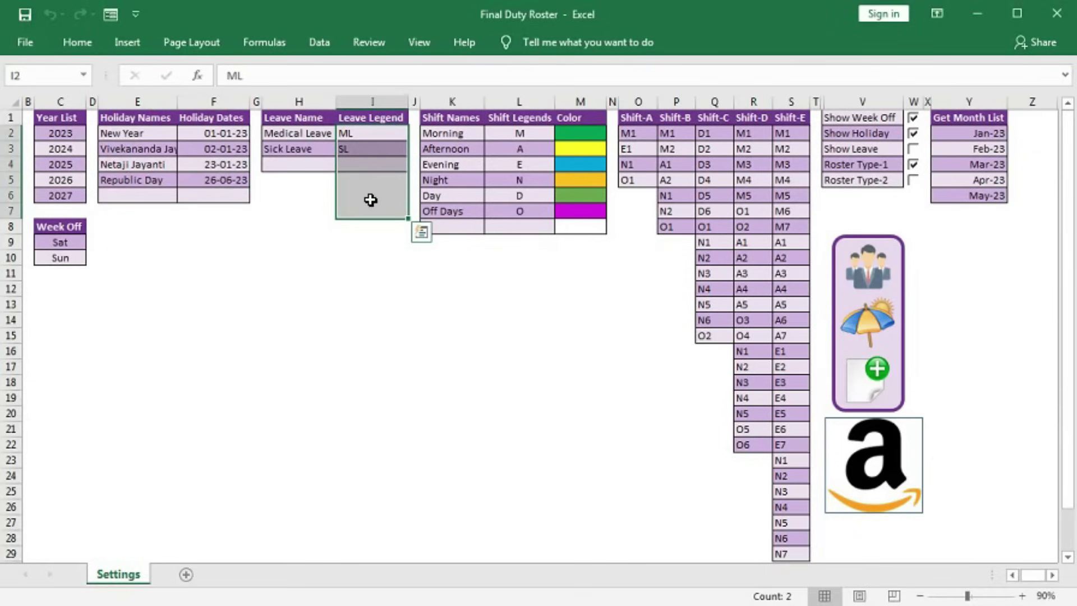
{"action": "left_click_drag", "start_coordinate": [351, 137], "coordinate": [349, 148]}
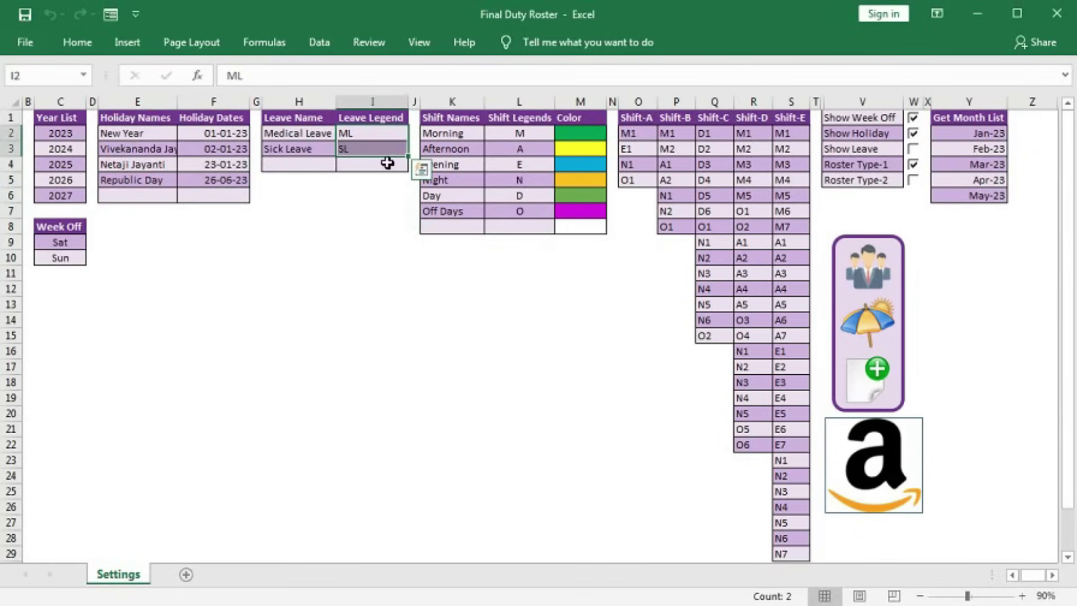
{"action": "left_click", "coordinate": [876, 377]}
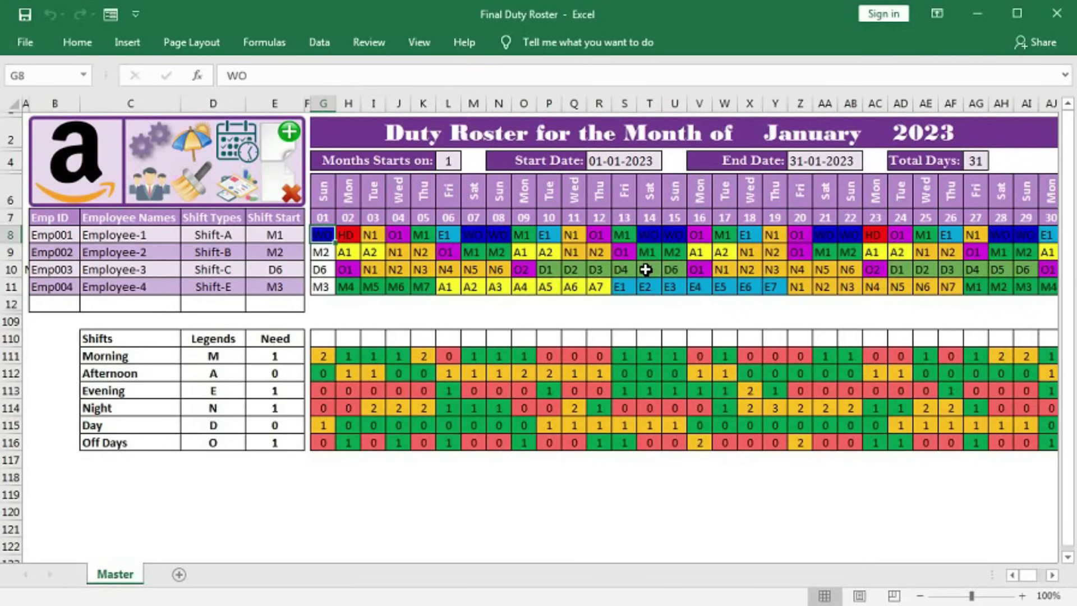
Step: Turn on Show Leave in the settings and reapply M1 as Emp001's shift start on the Master sheet
{"action": "left_click", "coordinate": [166, 198]}
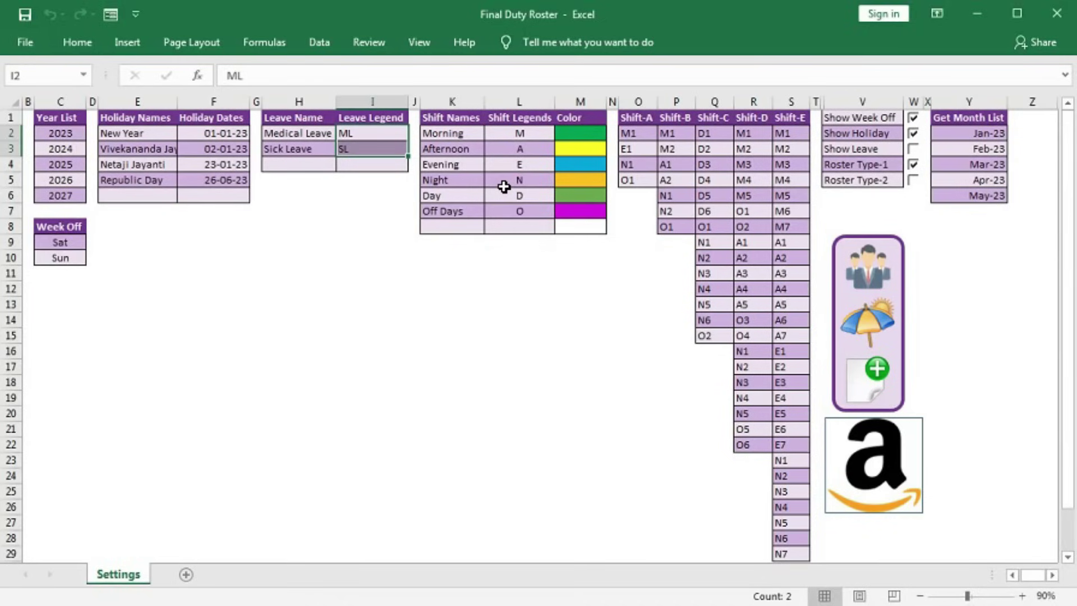
{"action": "left_click", "coordinate": [914, 150]}
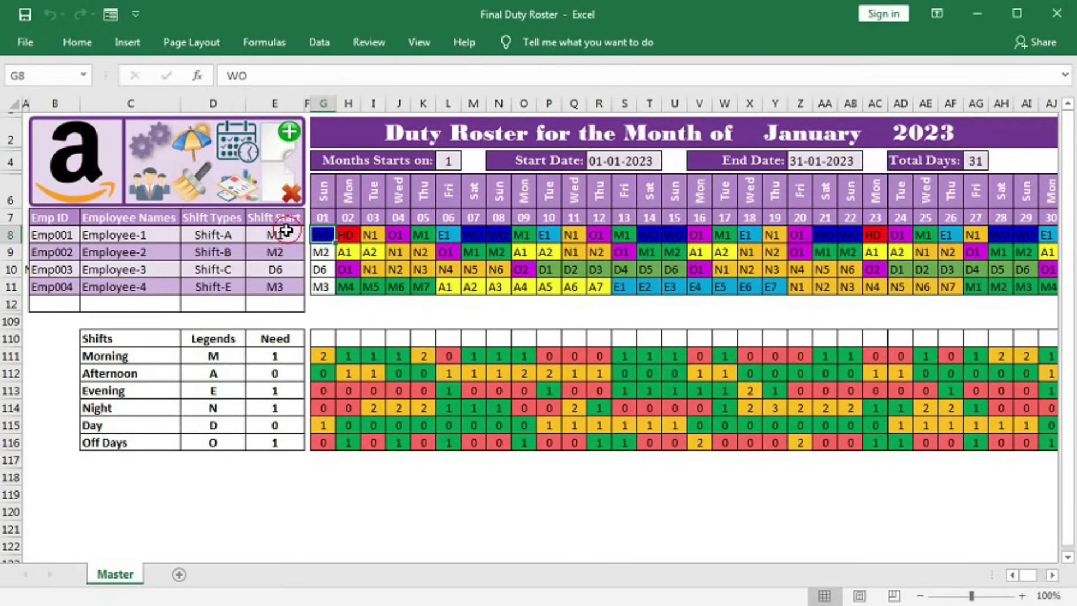
{"action": "left_click", "coordinate": [286, 230]}
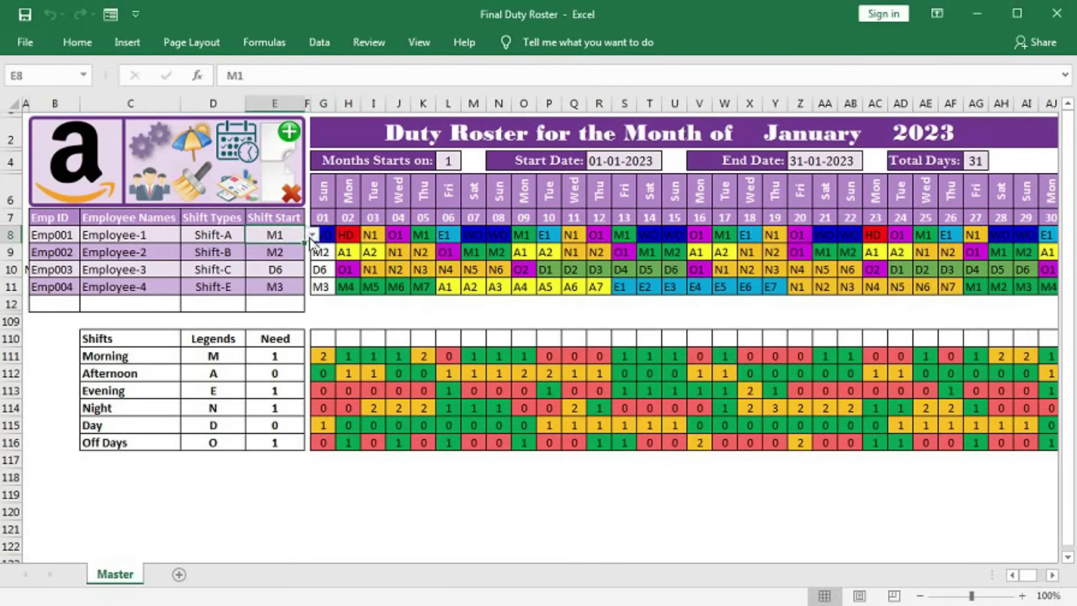
{"action": "left_click", "coordinate": [311, 234]}
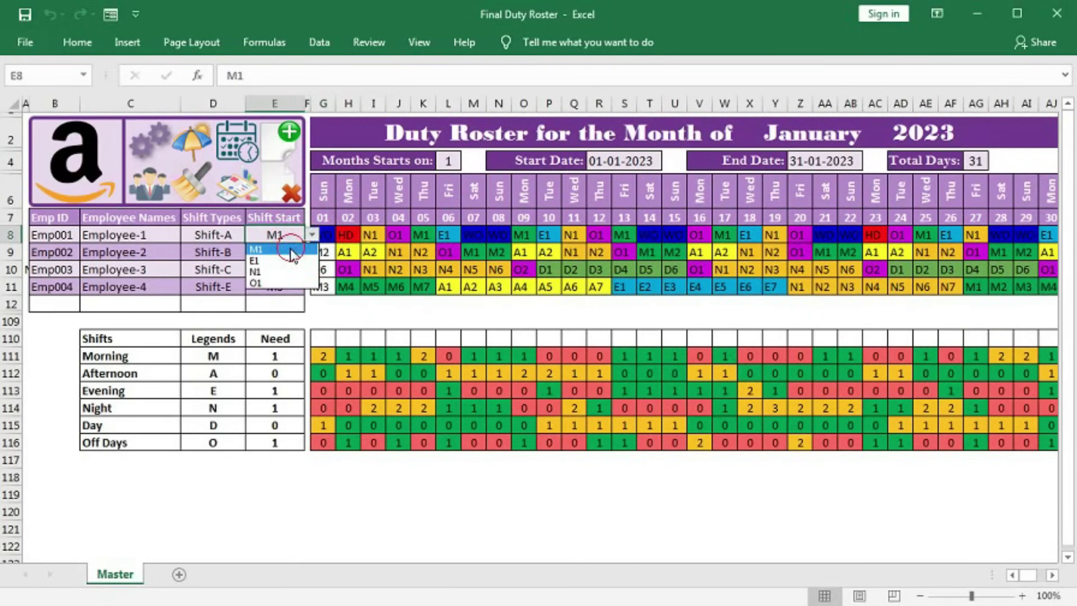
{"action": "left_click", "coordinate": [290, 249]}
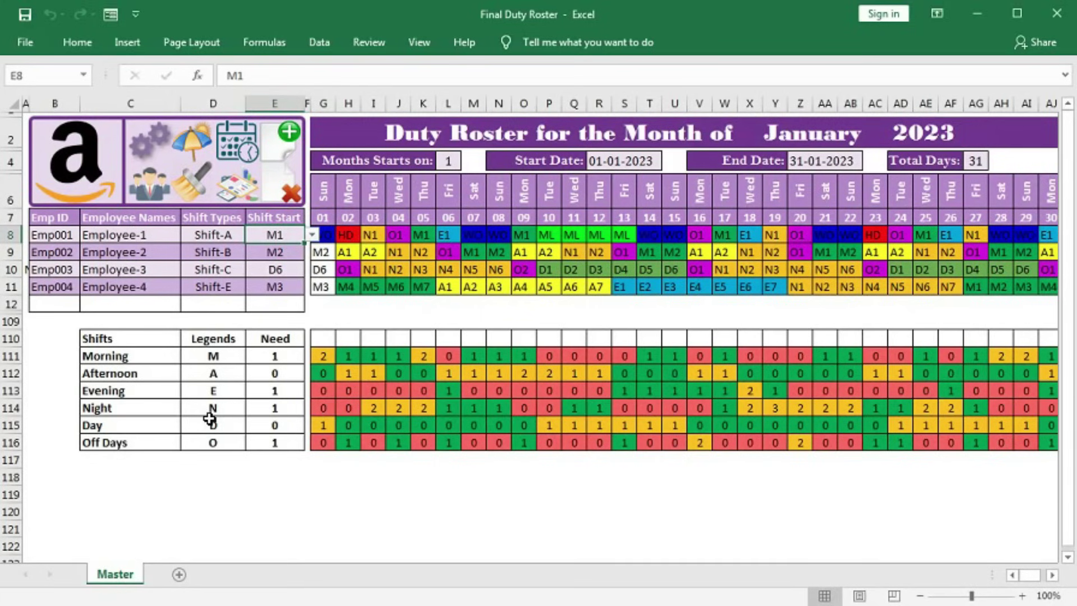
Step: Look over the Shift-A to Shift-E headings on the Settings sheet and the code lists under Shift-A, Shift-B and Shift-C
{"action": "left_click", "coordinate": [148, 145]}
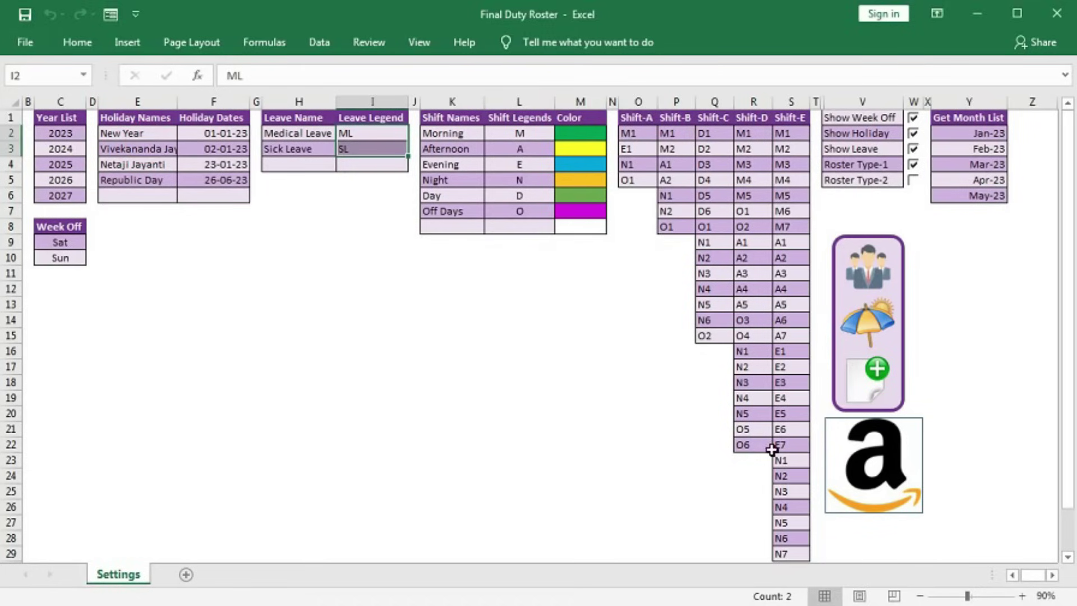
{"action": "left_click", "coordinate": [634, 118]}
{"action": "left_click", "coordinate": [675, 117]}
{"action": "left_click", "coordinate": [726, 117]}
{"action": "left_click", "coordinate": [754, 117]}
{"action": "left_click", "coordinate": [791, 118]}
{"action": "left_click_drag", "start_coordinate": [645, 119], "coordinate": [780, 117]}
{"action": "left_click_drag", "start_coordinate": [630, 137], "coordinate": [630, 175]}
{"action": "left_click_drag", "start_coordinate": [669, 137], "coordinate": [676, 225]}
{"action": "left_click_drag", "start_coordinate": [721, 133], "coordinate": [712, 331]}
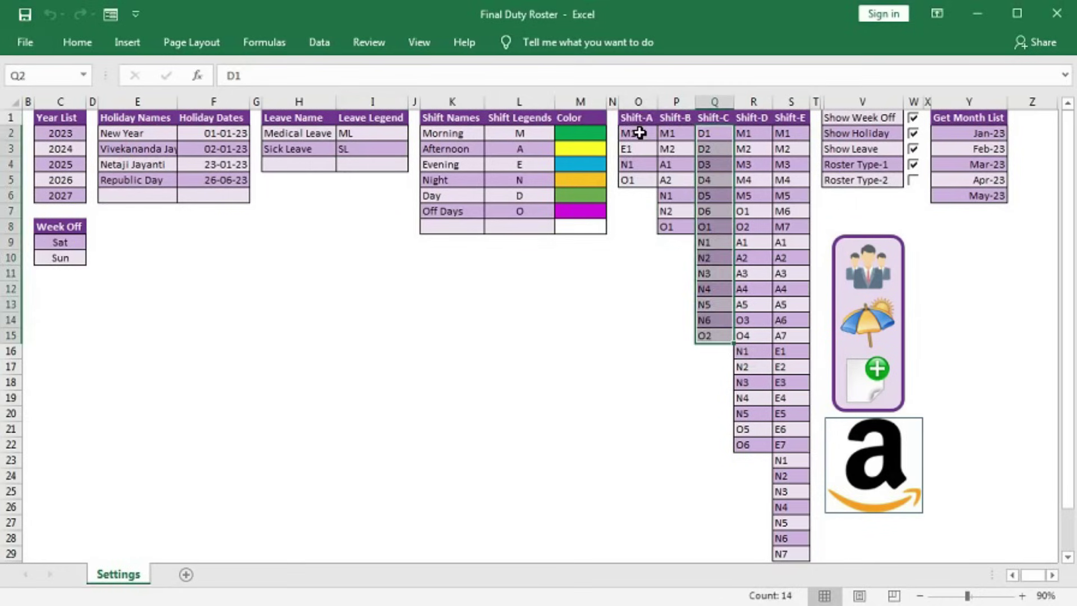
Step: Examine the order of duty and off-day codes in the Shift-A, Shift-B and Shift-C rotations, and return to the Master sheet
{"action": "left_click", "coordinate": [640, 133]}
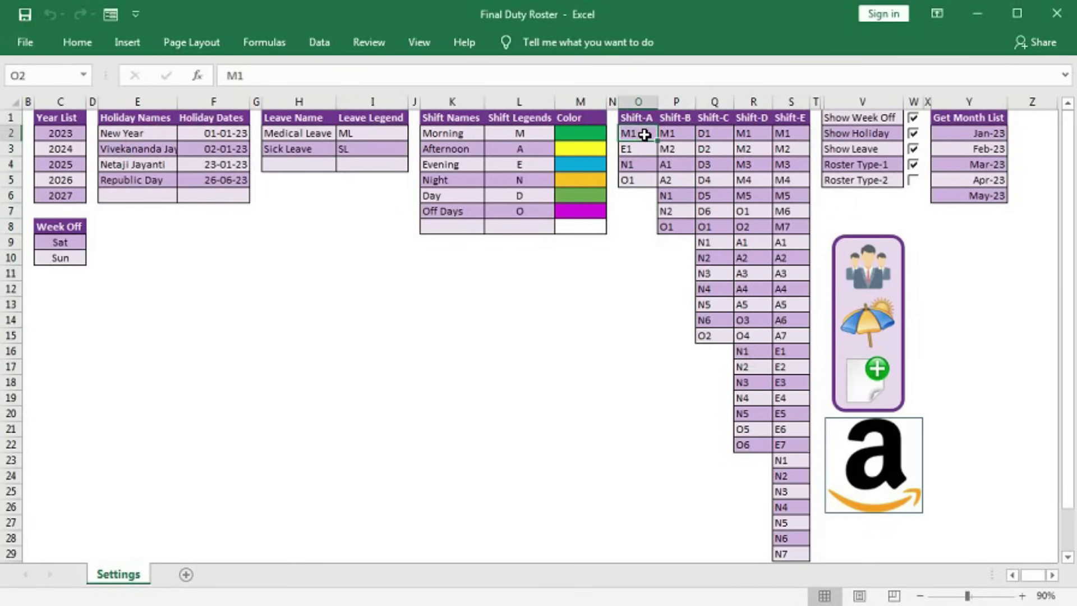
{"action": "left_click", "coordinate": [634, 150]}
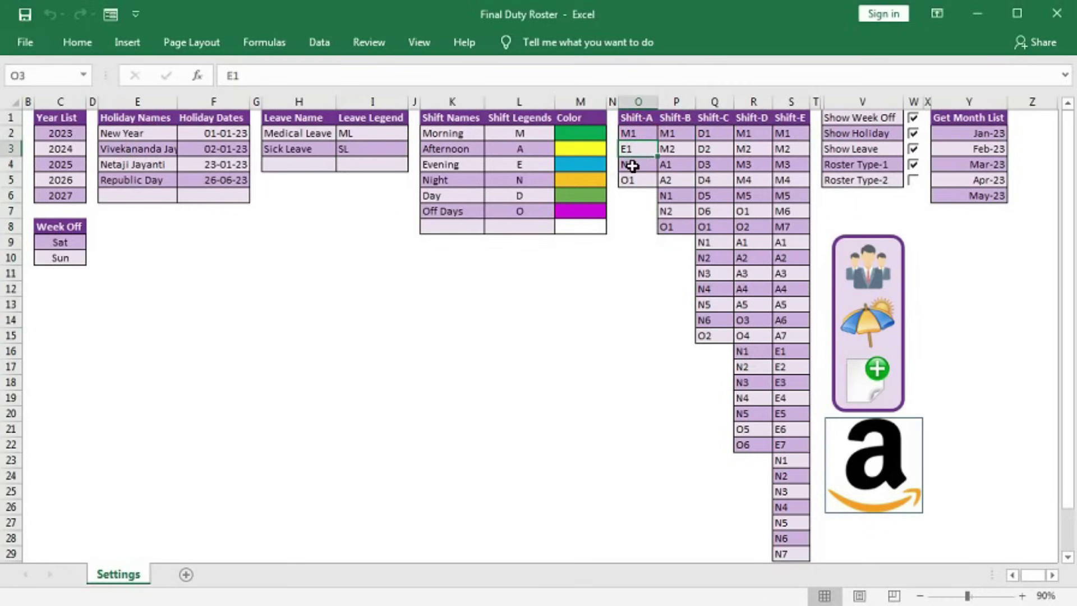
{"action": "left_click", "coordinate": [632, 166]}
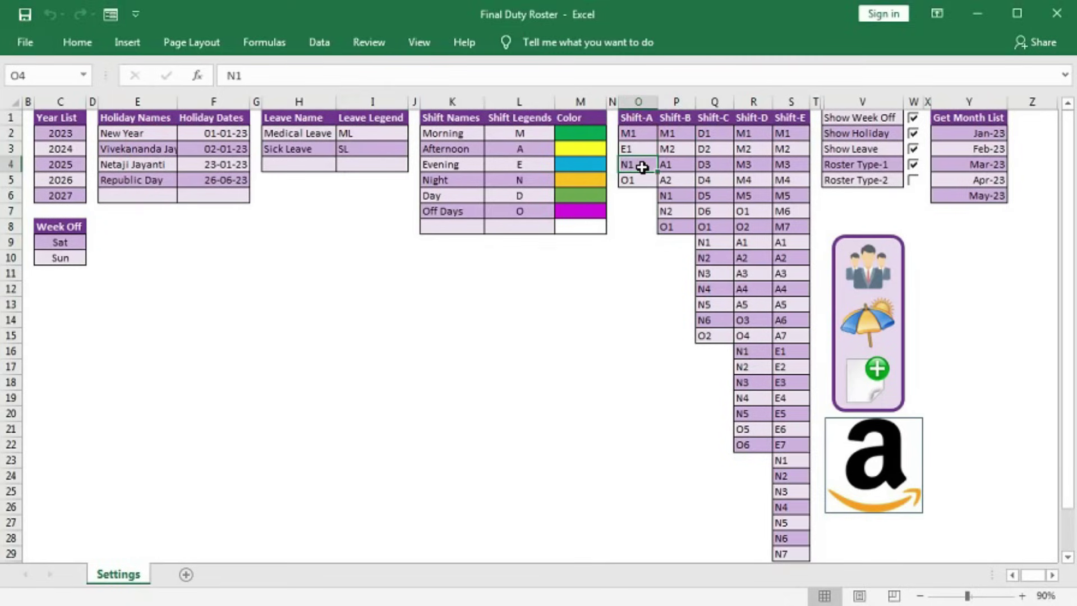
{"action": "left_click", "coordinate": [632, 183]}
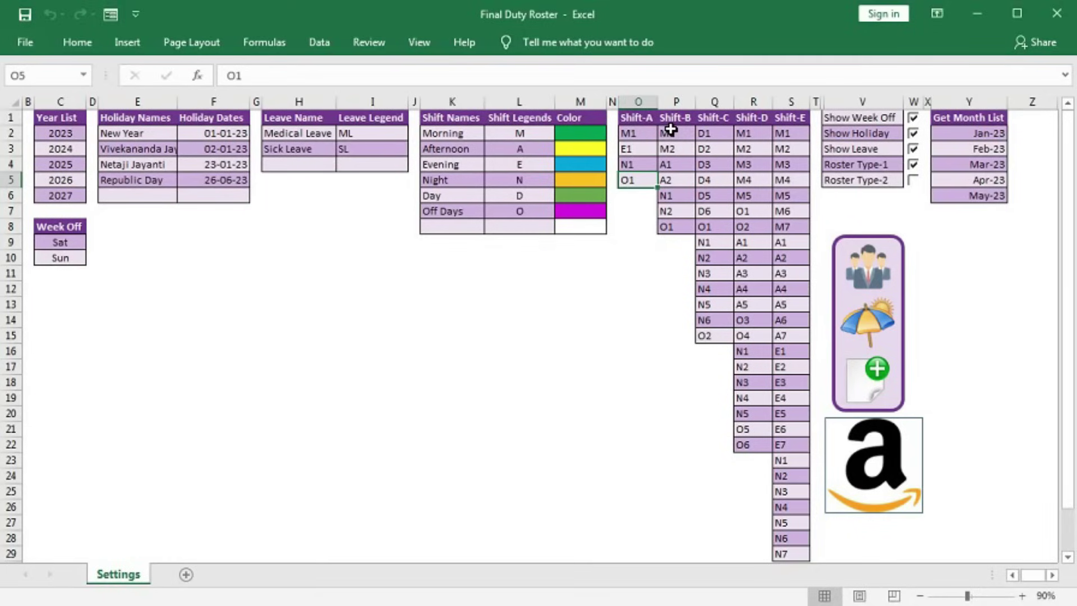
{"action": "left_click_drag", "start_coordinate": [681, 133], "coordinate": [678, 209]}
{"action": "left_click", "coordinate": [676, 224]}
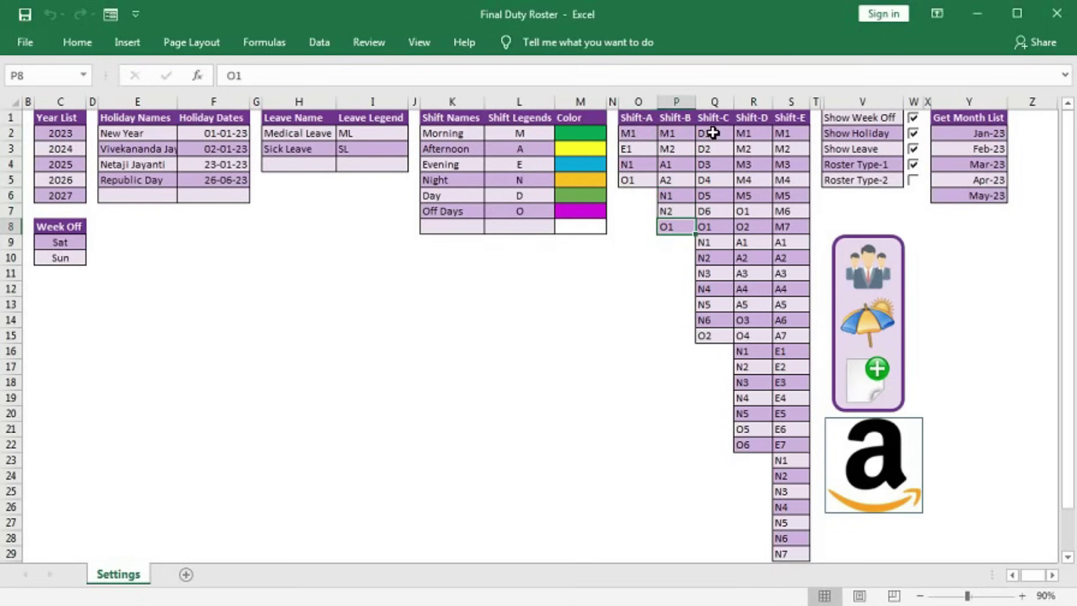
{"action": "left_click_drag", "start_coordinate": [713, 132], "coordinate": [709, 208]}
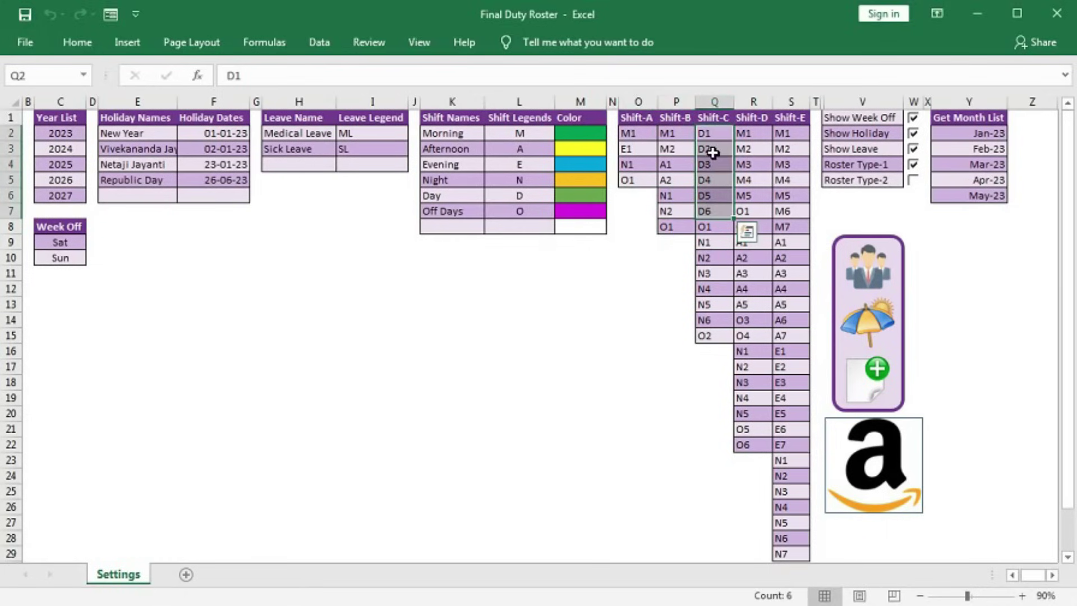
{"action": "left_click", "coordinate": [711, 227]}
{"action": "left_click", "coordinate": [713, 245]}
{"action": "left_click_drag", "start_coordinate": [713, 246], "coordinate": [711, 314]}
{"action": "left_click", "coordinate": [715, 336]}
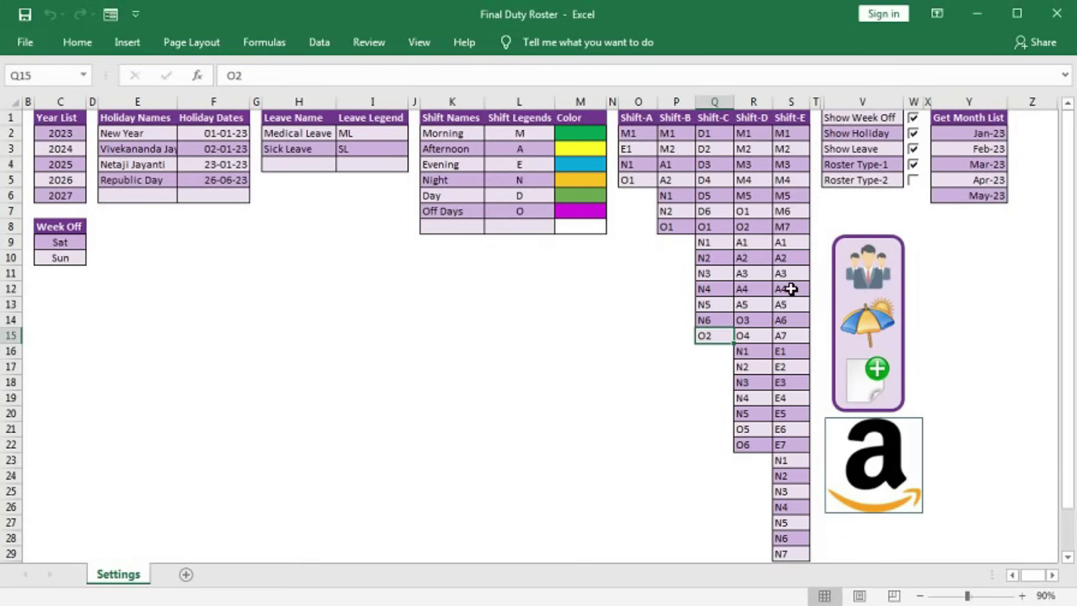
{"action": "left_click", "coordinate": [856, 386]}
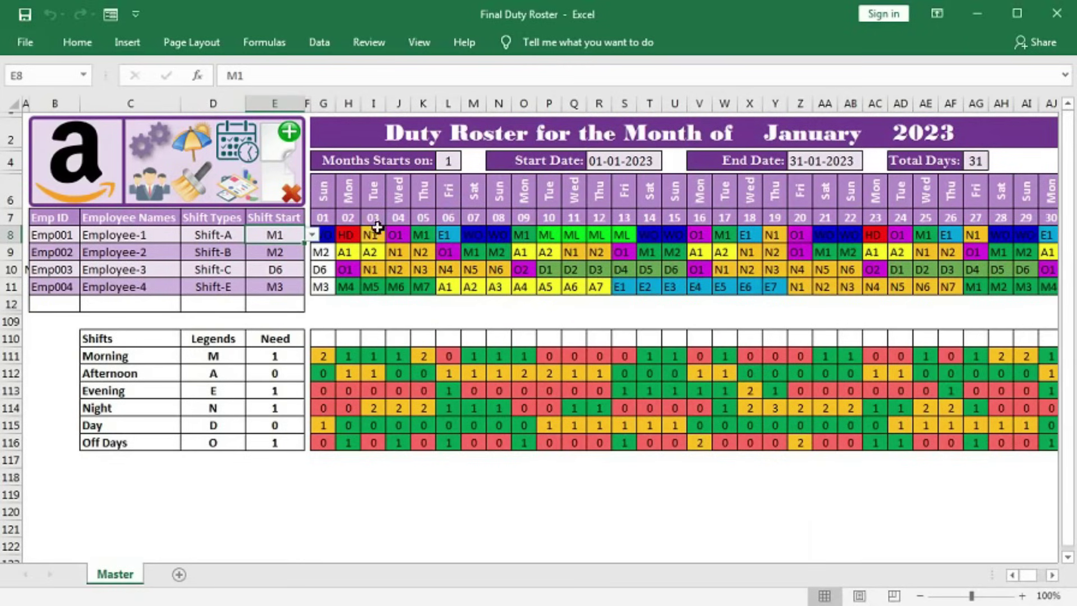
Step: Turn off Show Week Off and Show Holiday, leaving Show Leave on, and reapply M1 as Emp001's shift start
{"action": "left_click", "coordinate": [150, 153]}
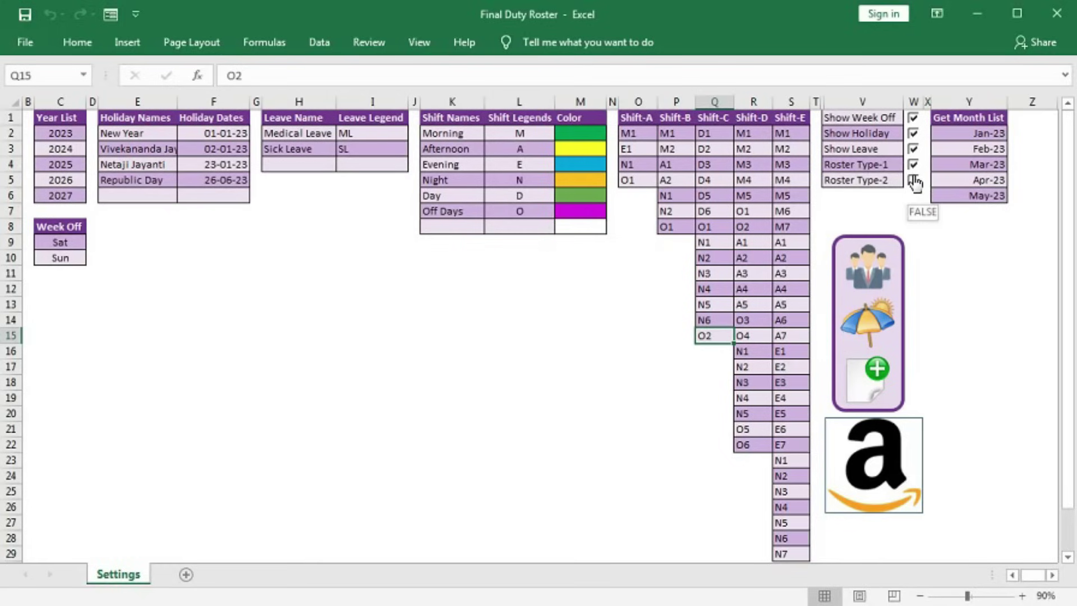
{"action": "left_click", "coordinate": [914, 132]}
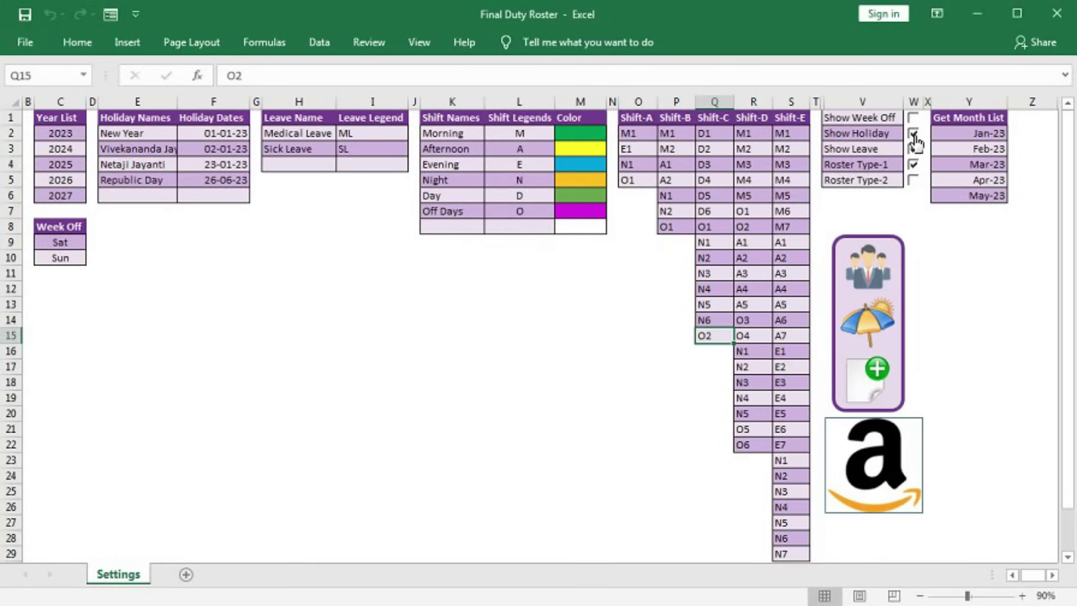
{"action": "left_click", "coordinate": [914, 148]}
{"action": "left_click", "coordinate": [915, 163]}
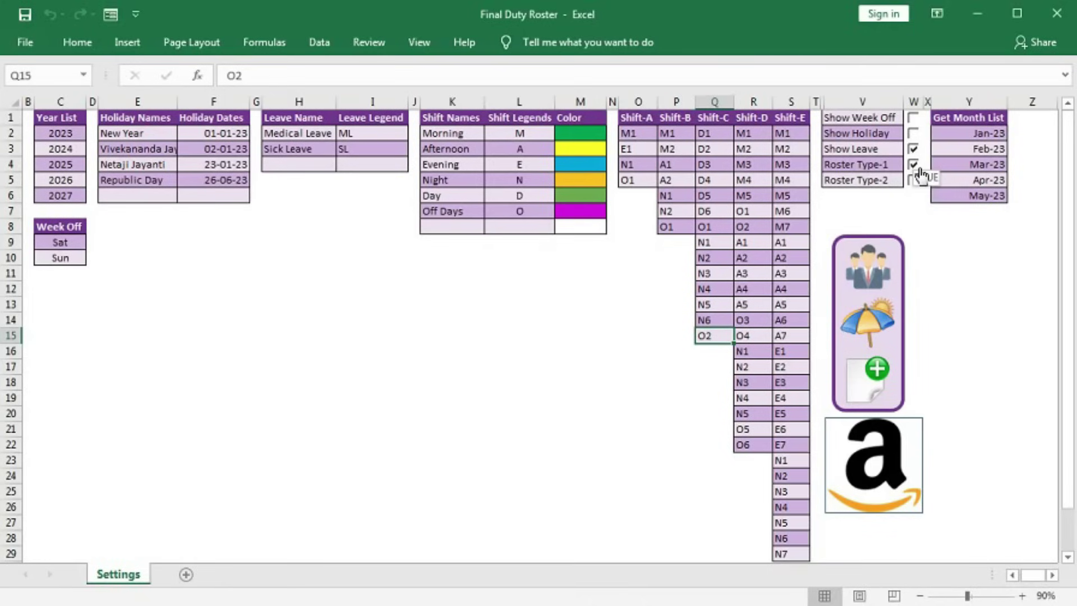
{"action": "left_click", "coordinate": [867, 379]}
{"action": "left_click", "coordinate": [313, 235]}
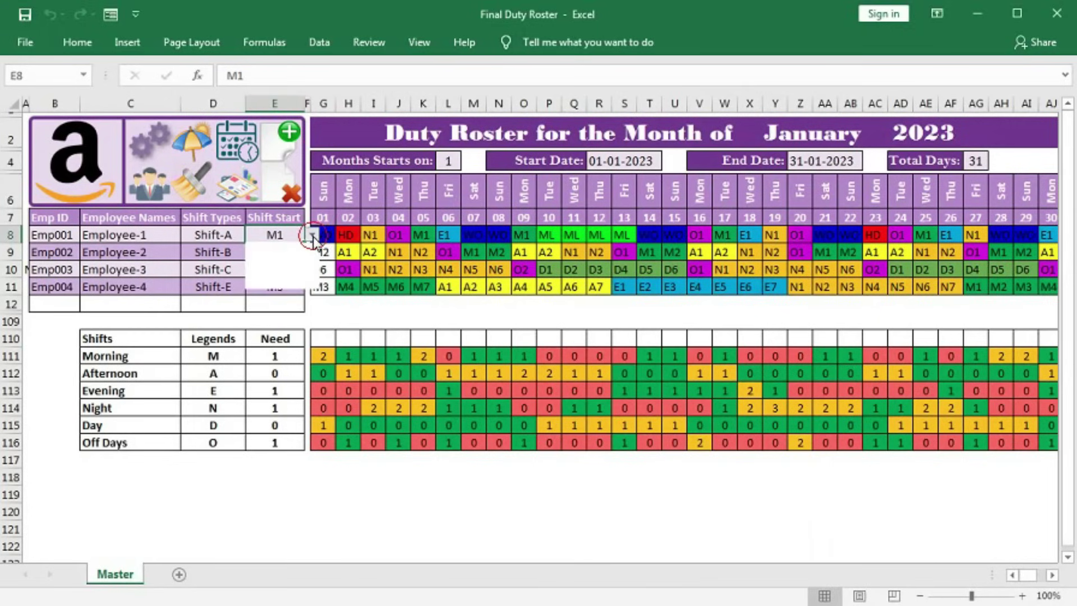
{"action": "left_click", "coordinate": [286, 250]}
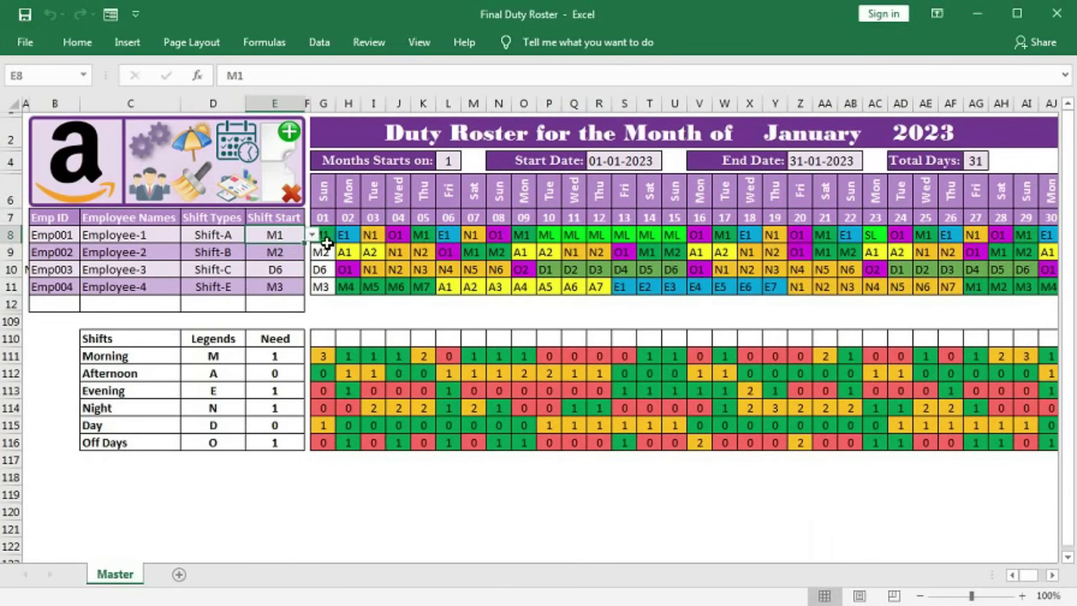
Step: Inspect Emp001's medical leave days from 10 to 15 January and the shifts on either side of them
{"action": "left_click", "coordinate": [343, 236]}
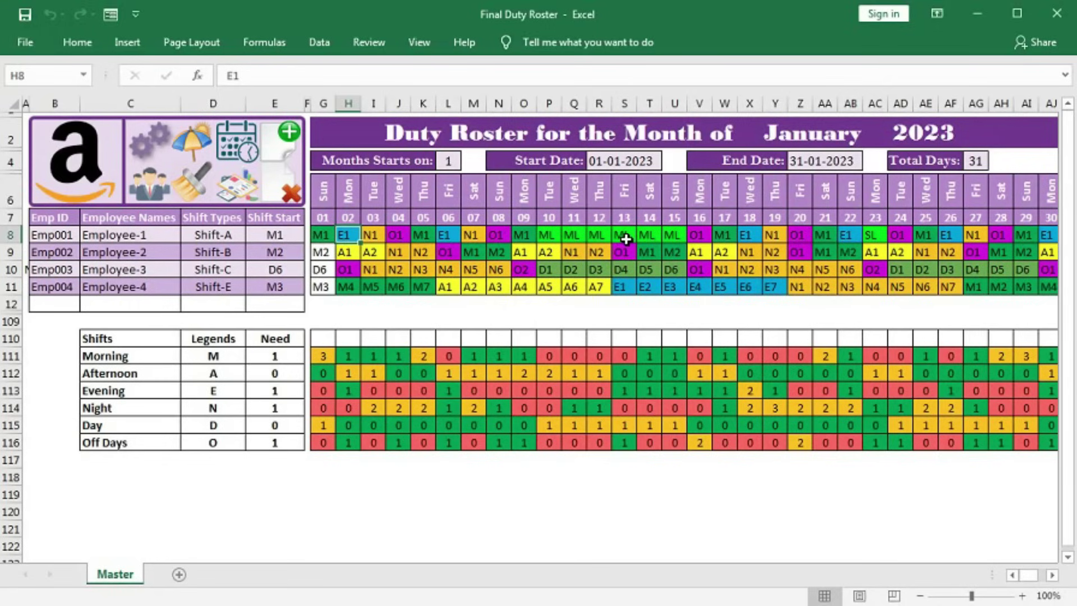
{"action": "left_click_drag", "start_coordinate": [549, 236], "coordinate": [675, 236]}
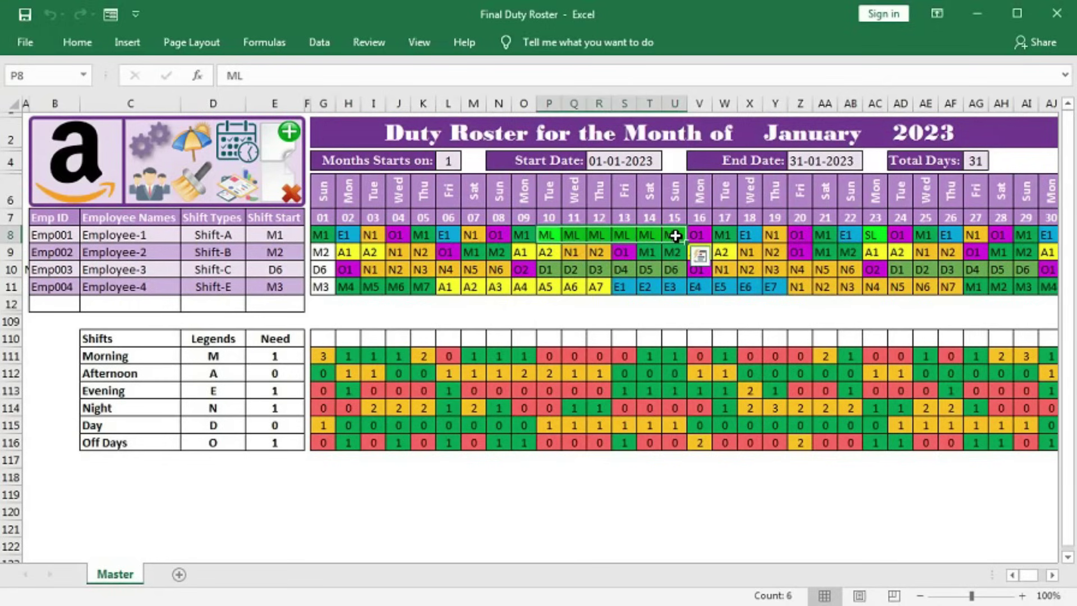
{"action": "left_click", "coordinate": [524, 234]}
{"action": "left_click_drag", "start_coordinate": [553, 235], "coordinate": [649, 235]}
{"action": "left_click", "coordinate": [523, 238]}
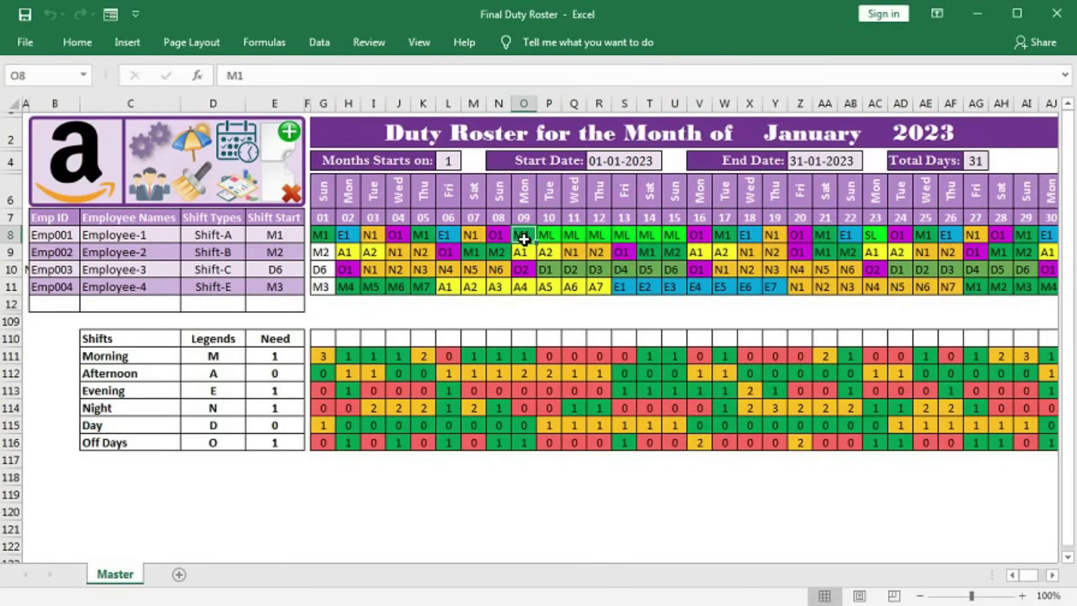
{"action": "left_click", "coordinate": [701, 236]}
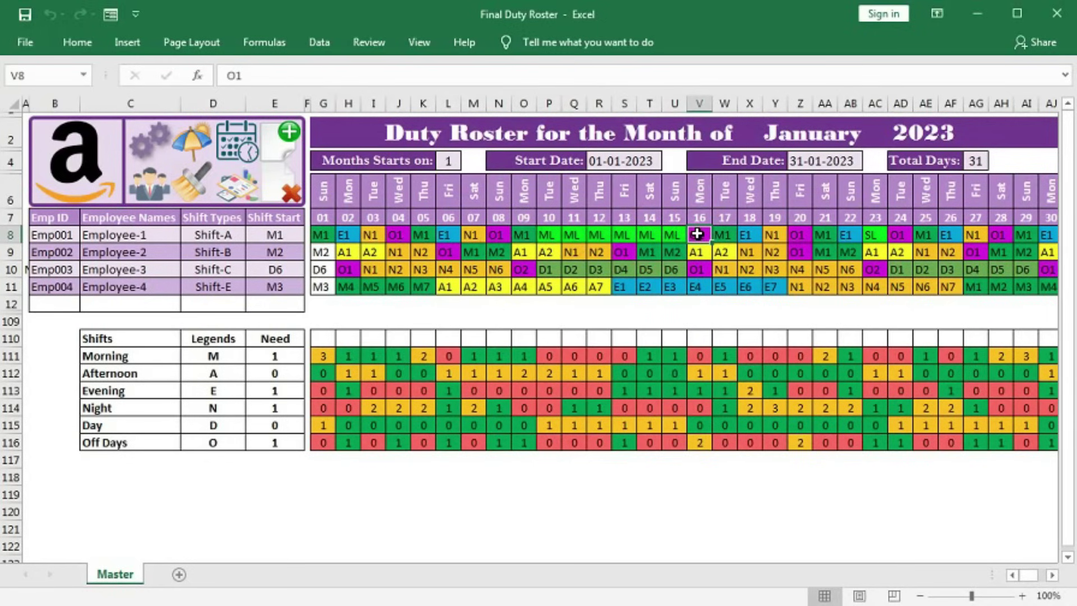
Step: Inspect Emp001's sick leave on 23 January and the shifts on the days either side of it
{"action": "left_click", "coordinate": [850, 237]}
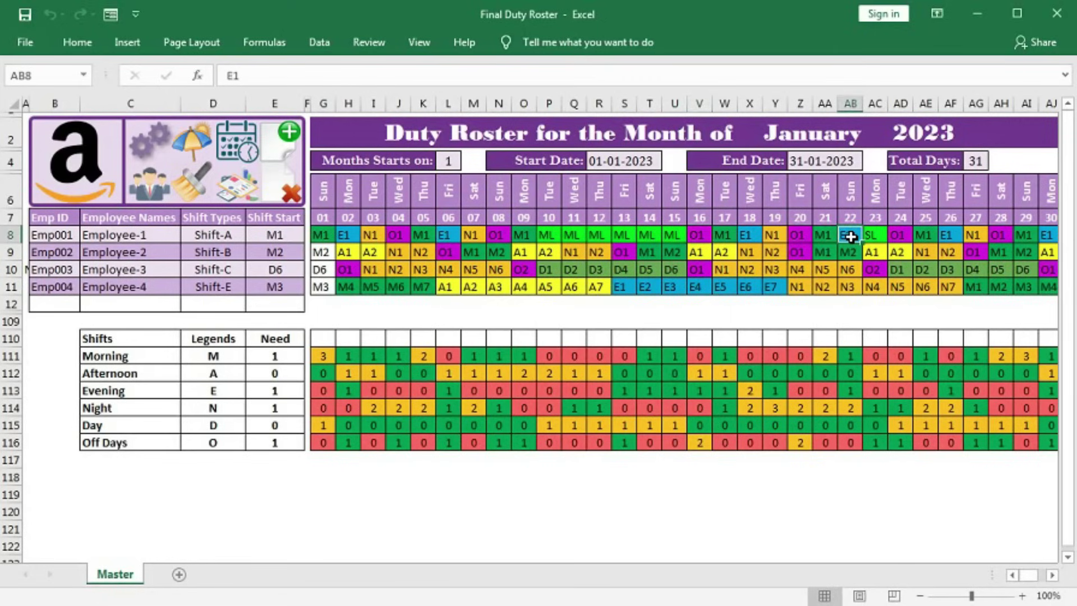
{"action": "left_click", "coordinate": [875, 236]}
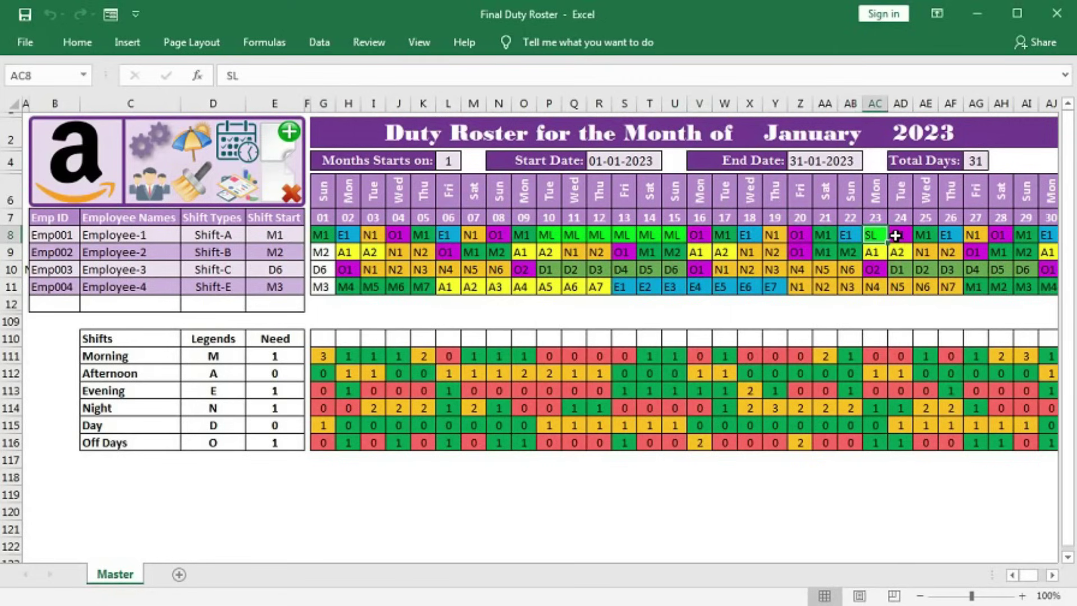
{"action": "left_click", "coordinate": [896, 234]}
{"action": "left_click", "coordinate": [878, 238]}
Step: Switch the roster setting to Roster Type-2 and reapply M1 as Emp001's shift start on the Master sheet
{"action": "left_click", "coordinate": [167, 145]}
{"action": "left_click", "coordinate": [913, 184]}
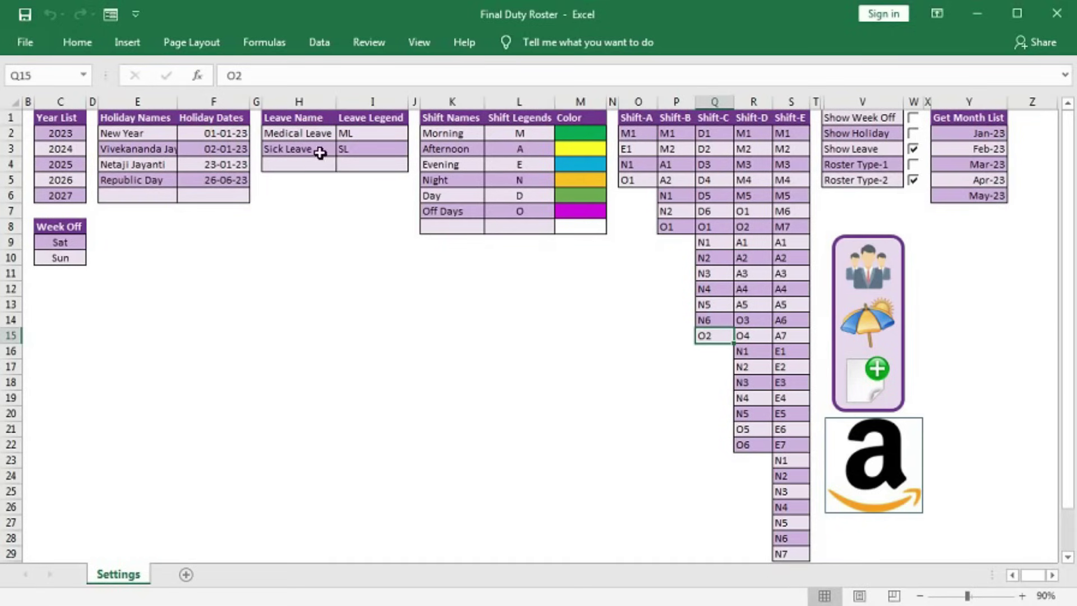
{"action": "left_click", "coordinate": [873, 371]}
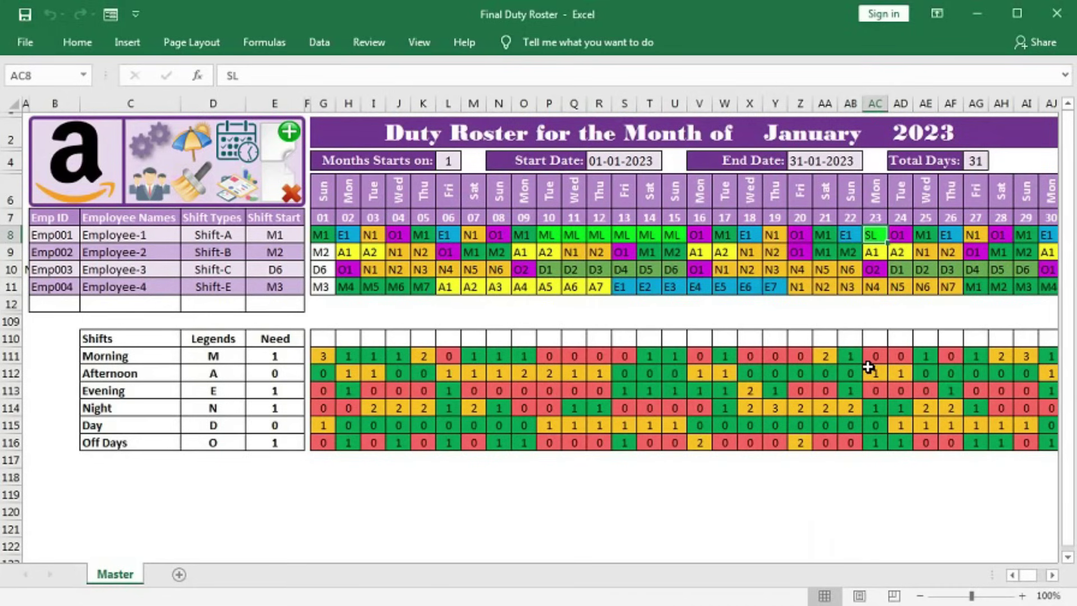
{"action": "left_click", "coordinate": [294, 235]}
{"action": "left_click", "coordinate": [312, 235]}
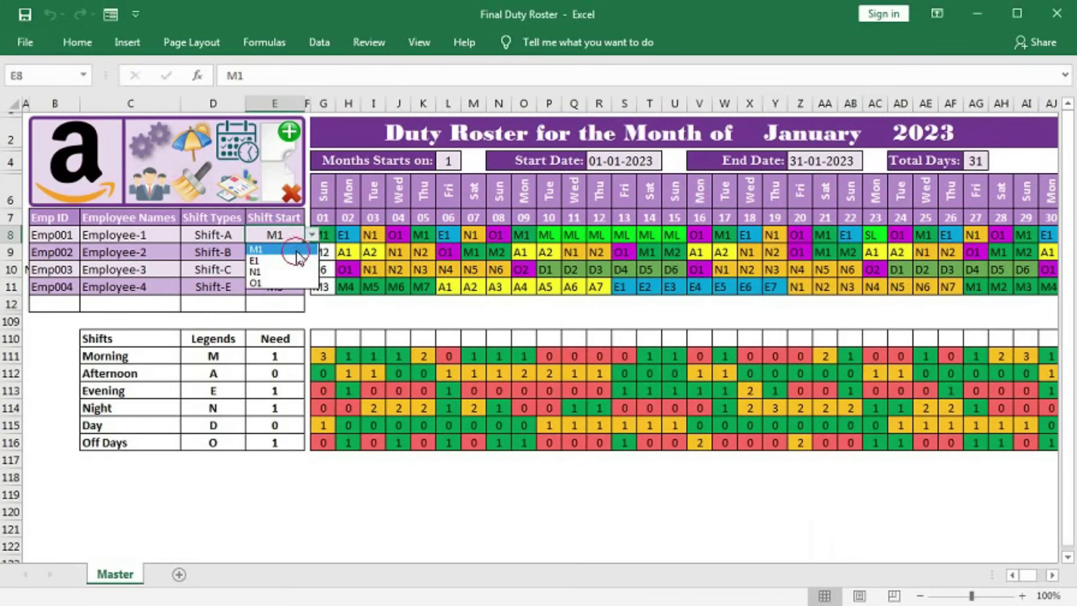
{"action": "left_click", "coordinate": [297, 251]}
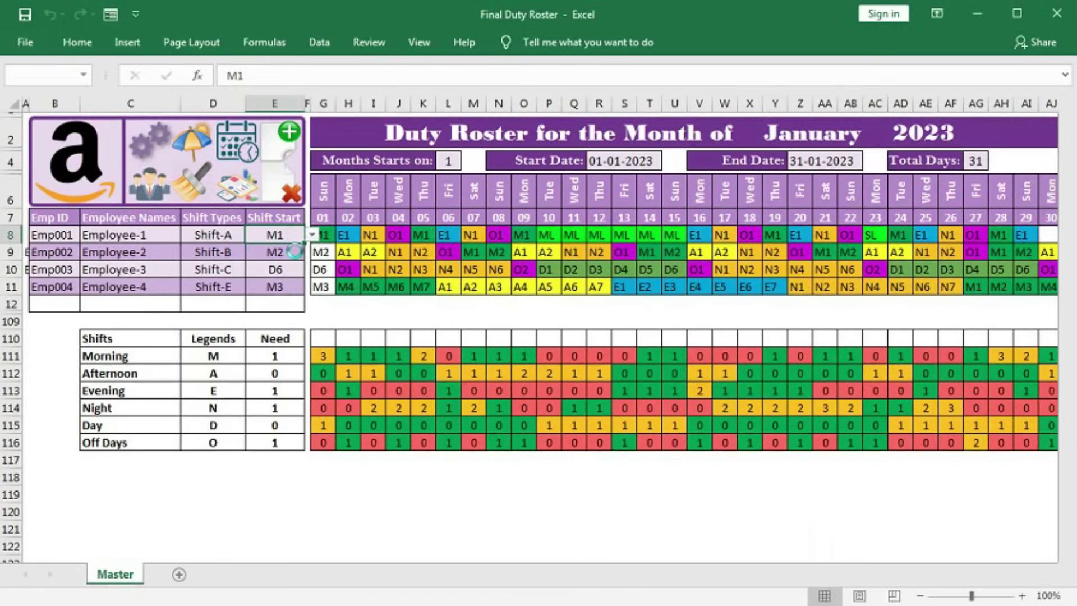
Step: Compare Emp001's shifts just before and after the medical leave and the sick leave in the January roster
{"action": "left_click", "coordinate": [524, 239]}
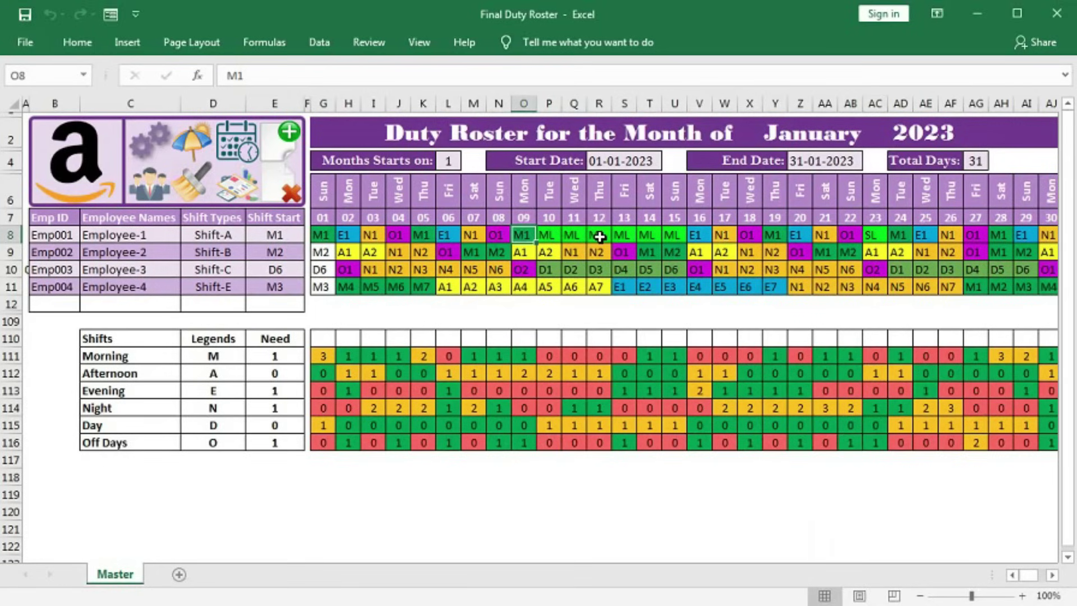
{"action": "left_click", "coordinate": [690, 238]}
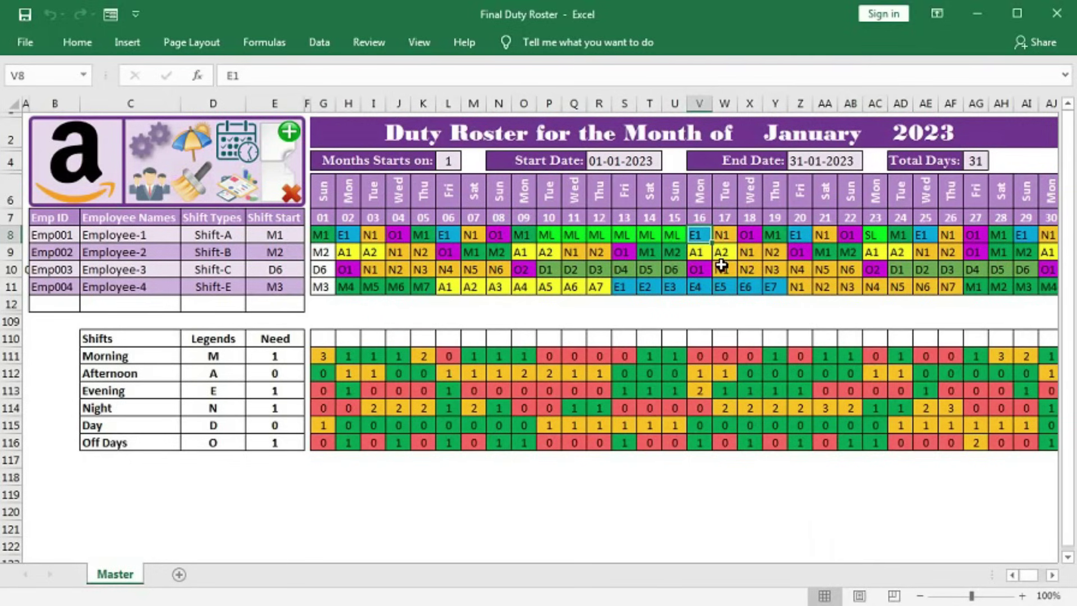
{"action": "left_click", "coordinate": [850, 236]}
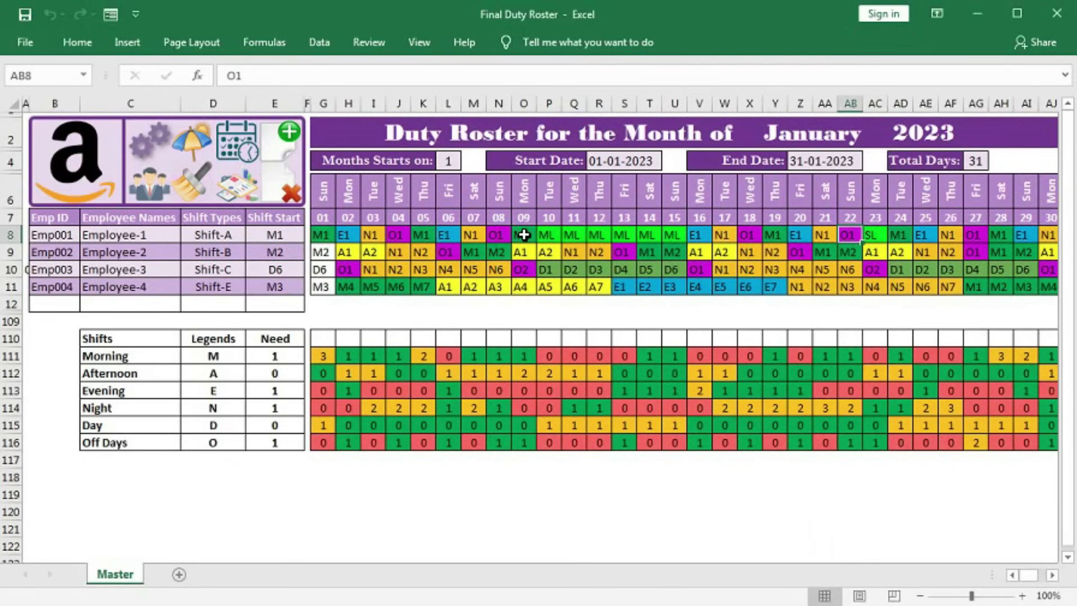
{"action": "left_click", "coordinate": [902, 236]}
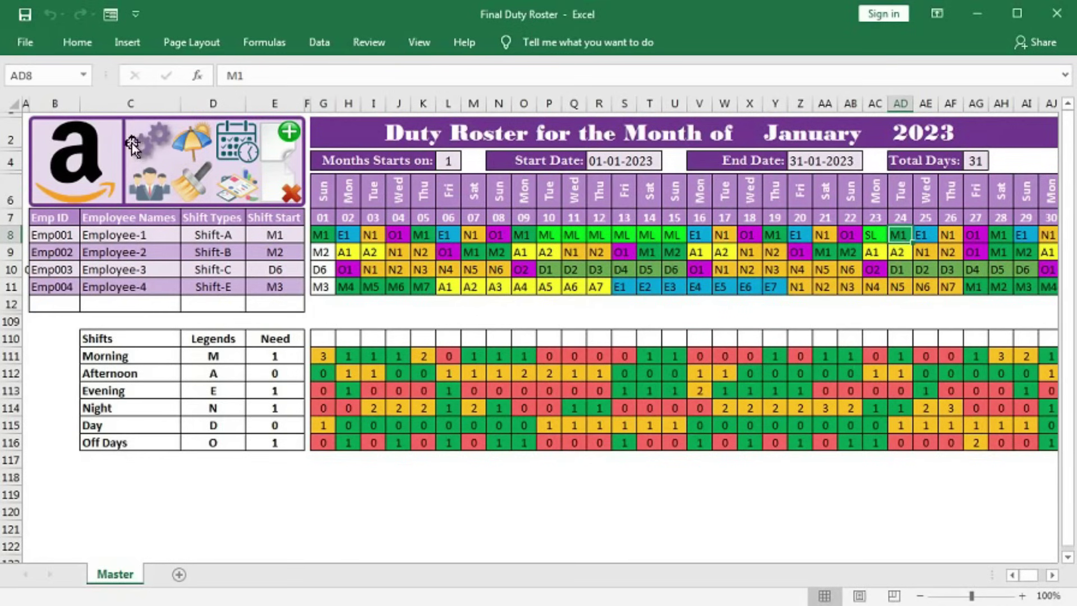
Step: Replace the company logo on the Settings sheet with the Blog picture and view it on the Master sheet
{"action": "left_click", "coordinate": [150, 141]}
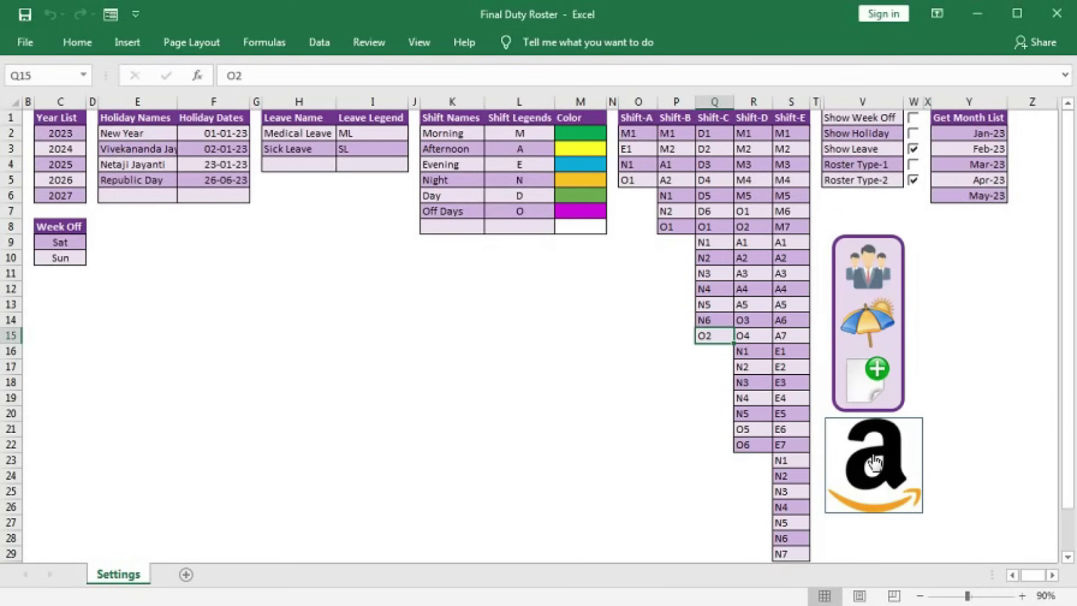
{"action": "left_click", "coordinate": [874, 462]}
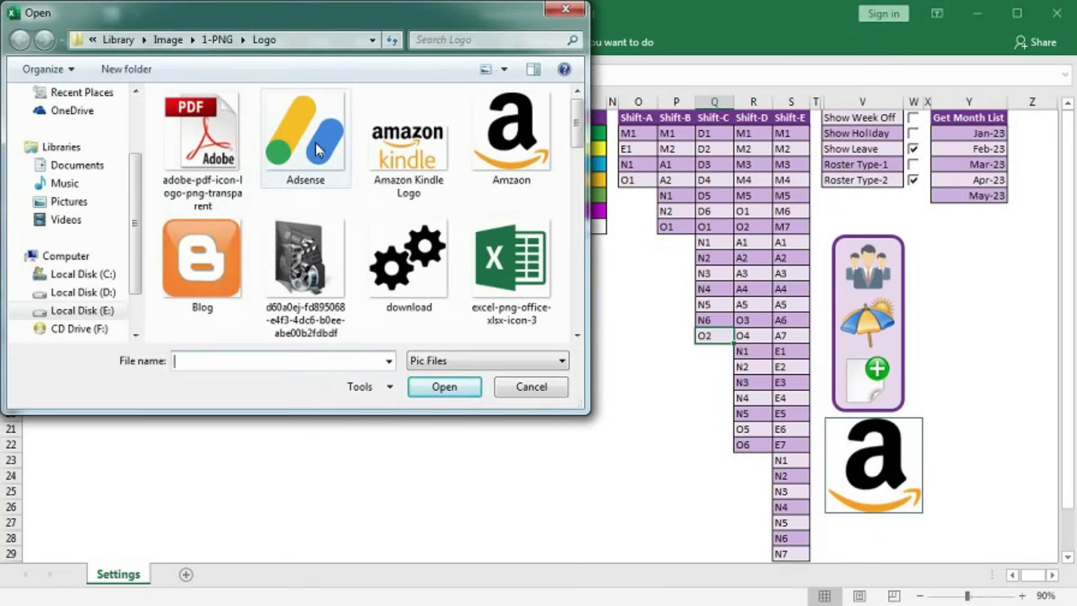
{"action": "left_click", "coordinate": [202, 264]}
{"action": "left_click", "coordinate": [444, 387]}
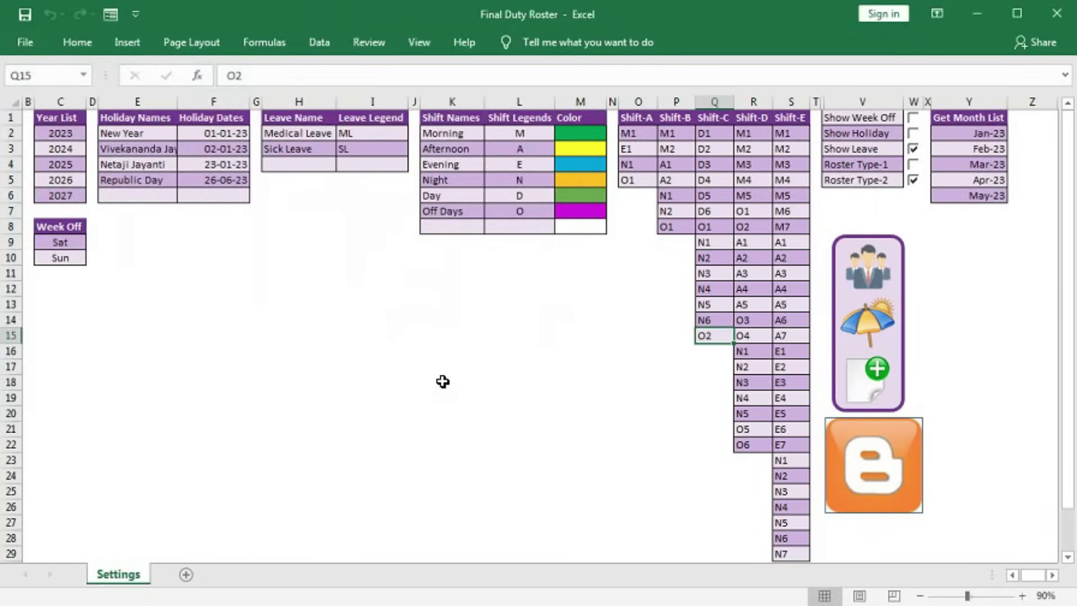
{"action": "left_click", "coordinate": [879, 384]}
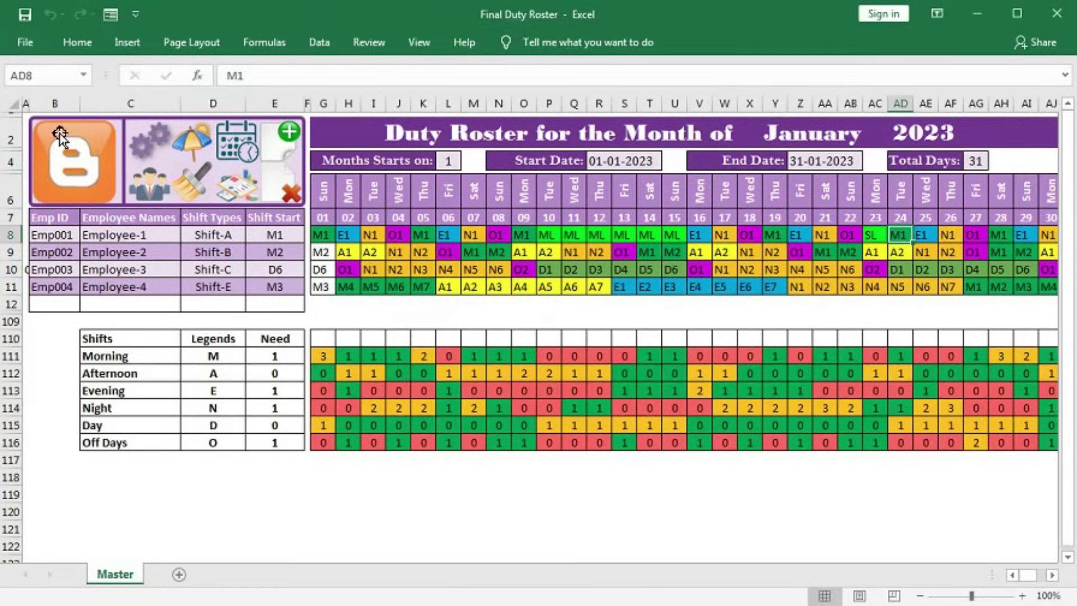
Step: Change the company logo to the Amzaon picture and return to the Master sheet
{"action": "left_click", "coordinate": [87, 158]}
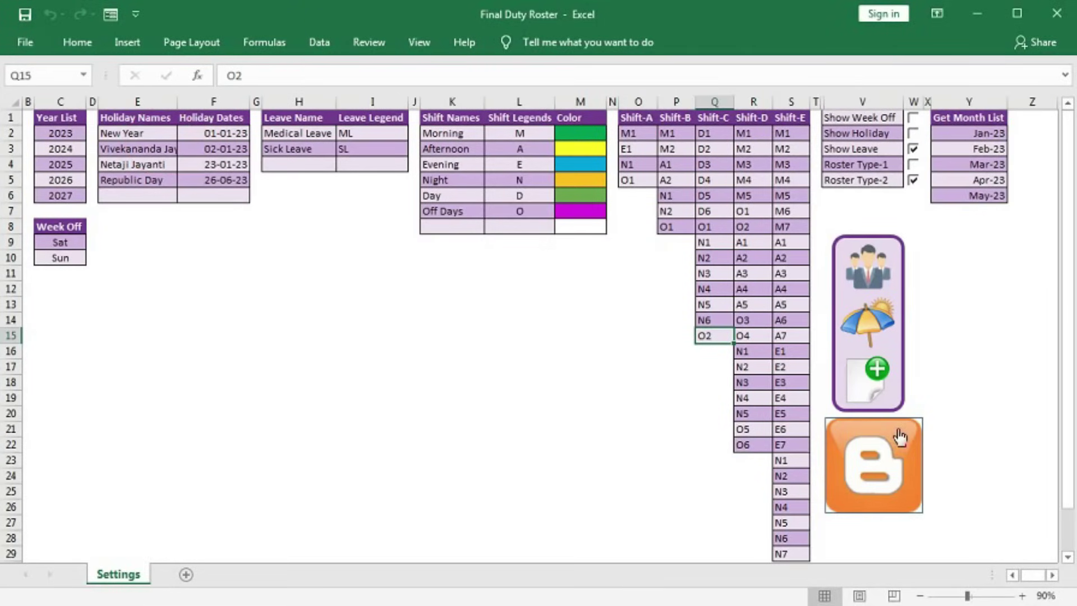
{"action": "left_click", "coordinate": [884, 456]}
{"action": "left_click", "coordinate": [512, 164]}
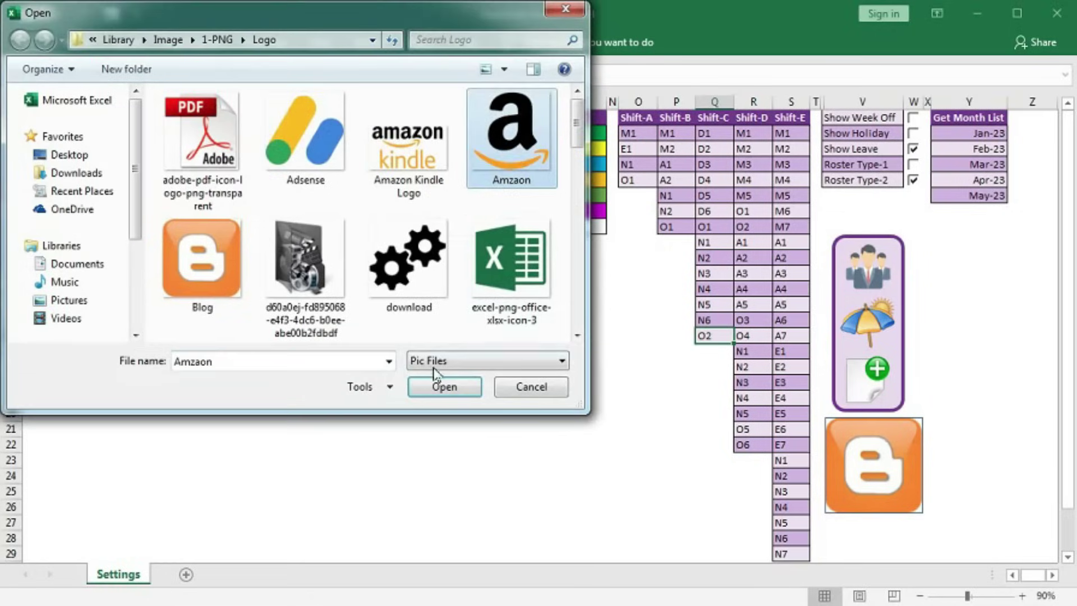
{"action": "left_click", "coordinate": [442, 385]}
{"action": "left_click", "coordinate": [861, 390]}
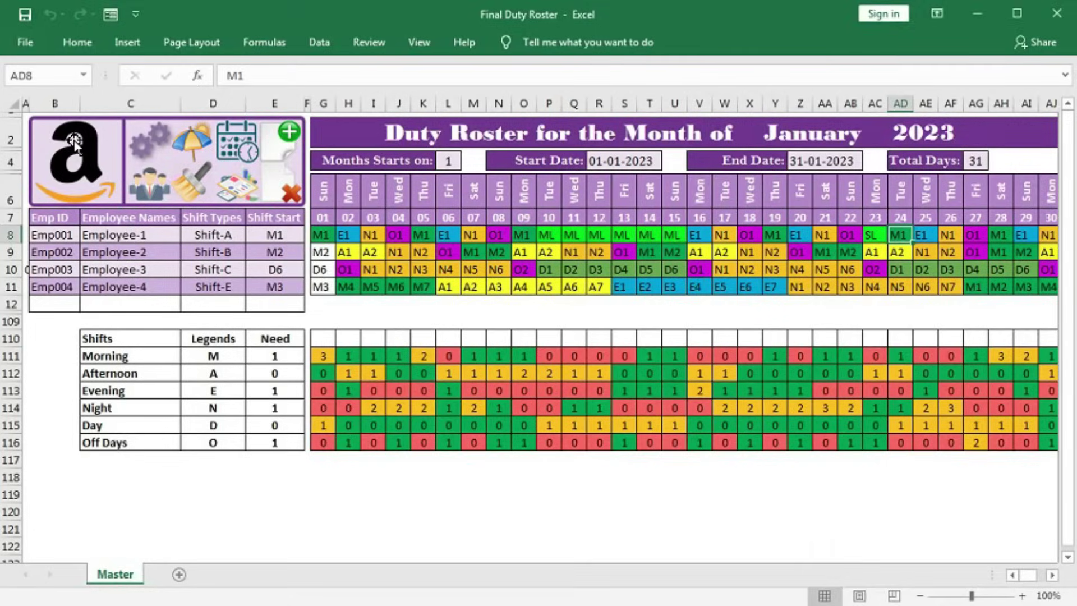
Step: Look over the months from Jan-23 to May-23 in the Get Month List on the Settings sheet
{"action": "left_click", "coordinate": [138, 142]}
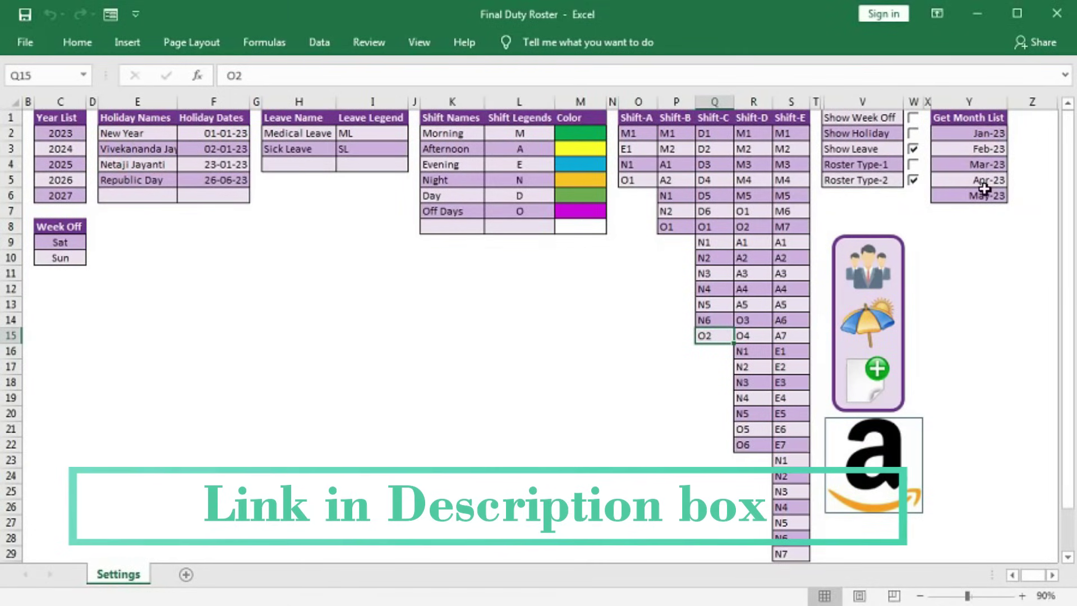
{"action": "left_click_drag", "start_coordinate": [978, 134], "coordinate": [982, 190]}
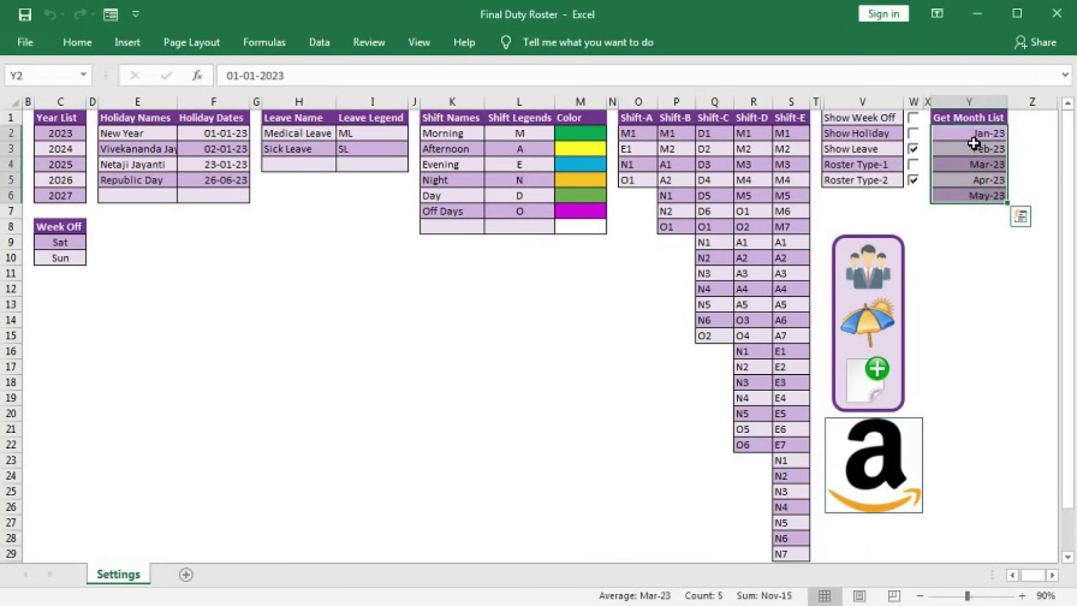
{"action": "left_click_drag", "start_coordinate": [964, 134], "coordinate": [962, 194]}
{"action": "left_click_drag", "start_coordinate": [969, 134], "coordinate": [971, 197]}
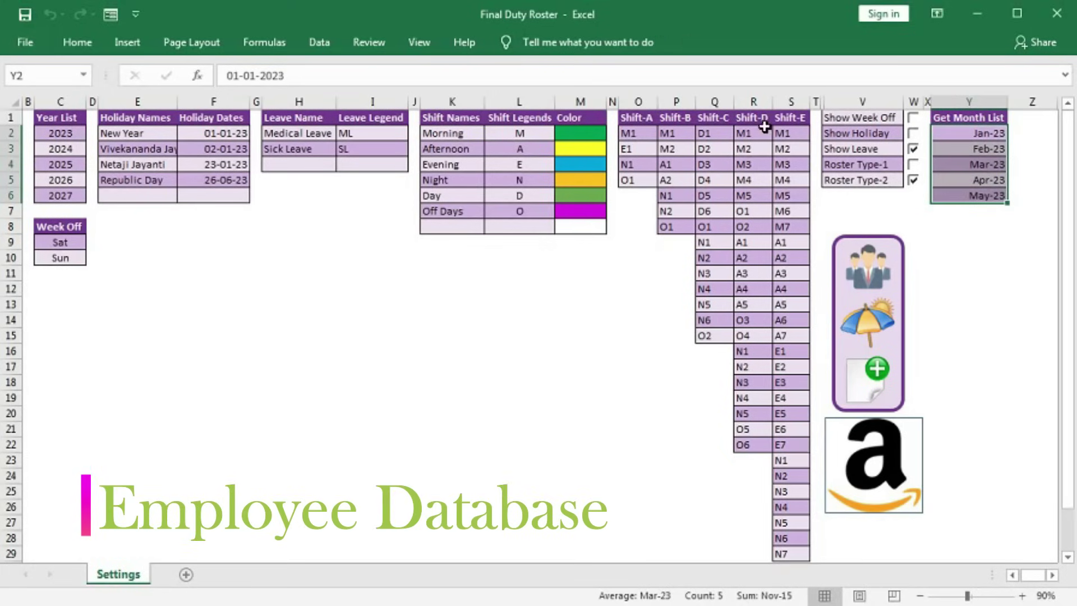
Step: Open the Employee Data sheet and look over the Category column for the first employees
{"action": "left_click", "coordinate": [871, 270]}
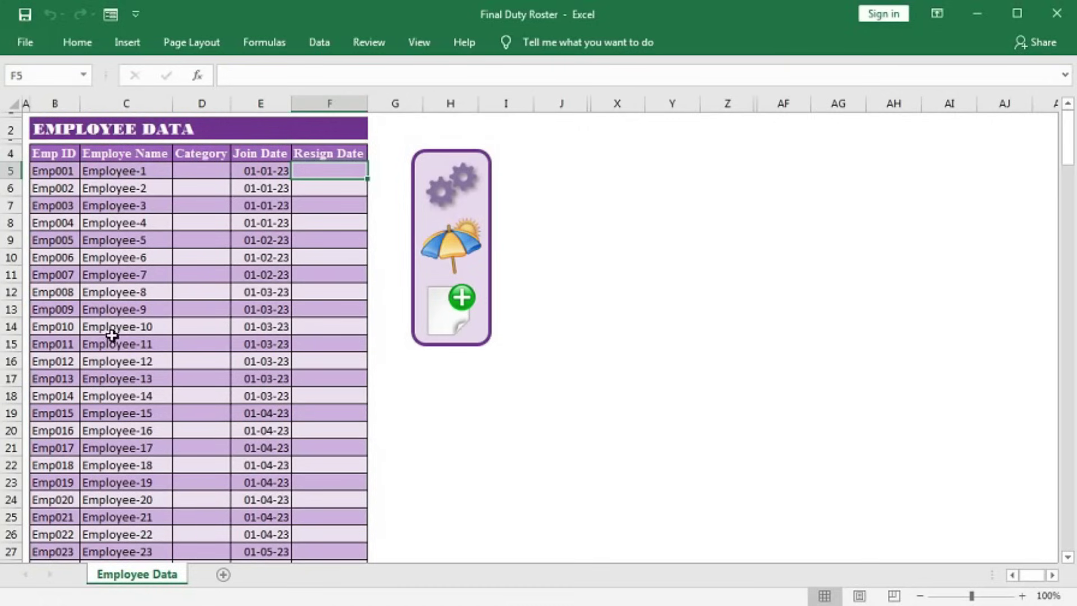
{"action": "left_click_drag", "start_coordinate": [201, 167], "coordinate": [193, 345]}
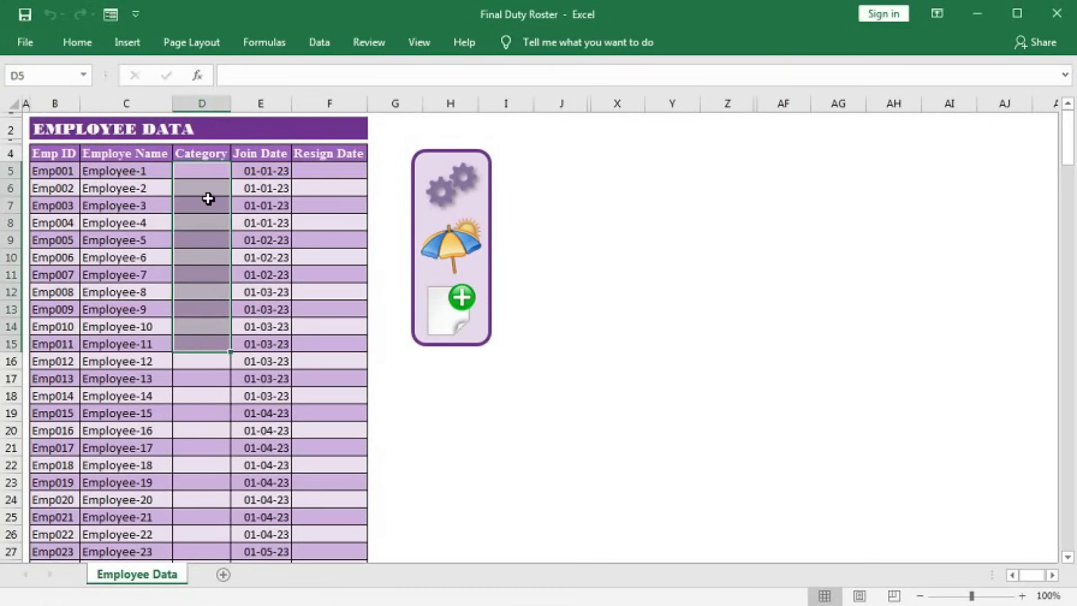
{"action": "left_click", "coordinate": [209, 169]}
{"action": "left_click", "coordinate": [209, 187]}
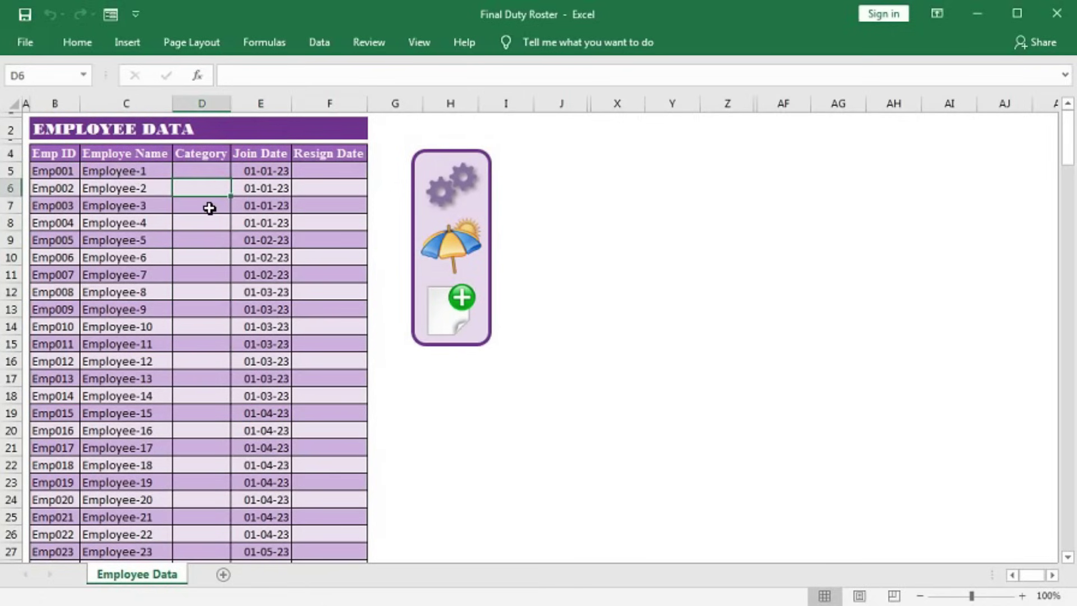
{"action": "left_click", "coordinate": [205, 237]}
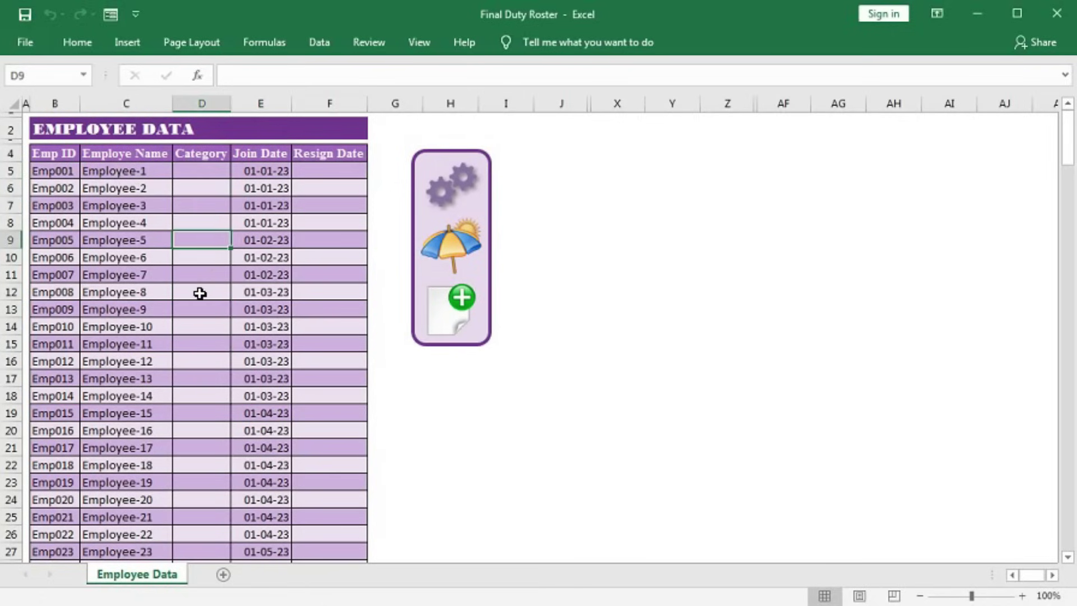
Step: Compare the join dates of Emp001 to Emp004 with those of Emp005 to Emp007
{"action": "left_click_drag", "start_coordinate": [253, 173], "coordinate": [253, 302]}
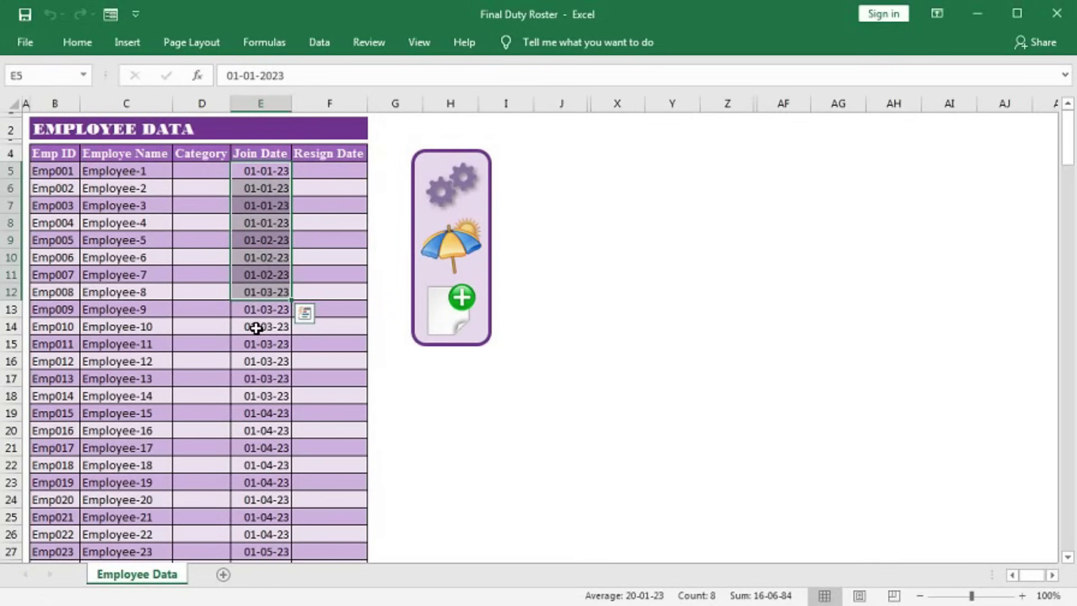
{"action": "left_click_drag", "start_coordinate": [272, 173], "coordinate": [272, 226]}
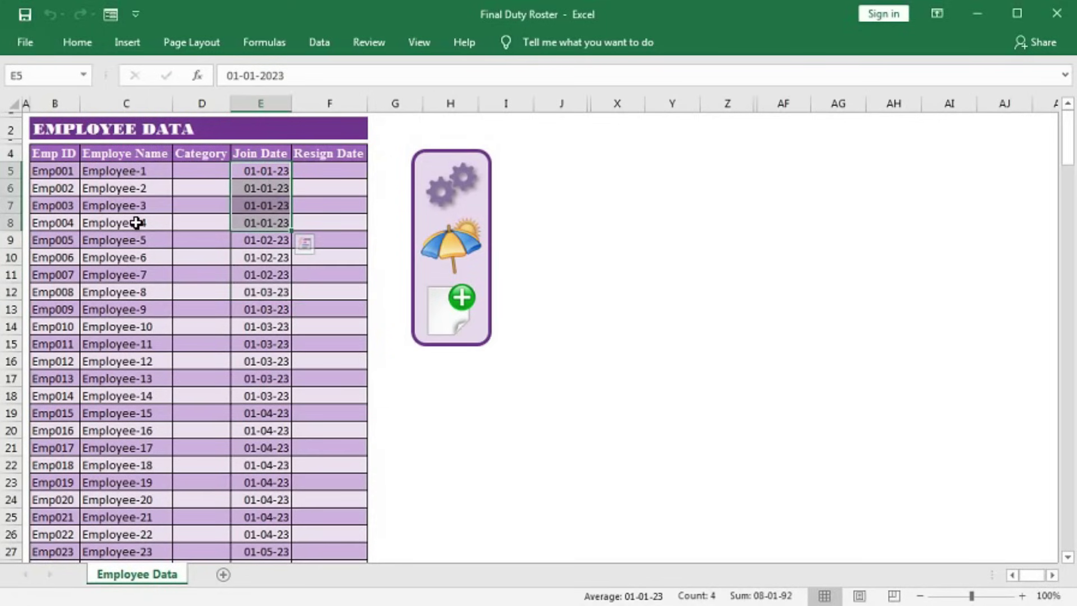
{"action": "left_click_drag", "start_coordinate": [276, 240], "coordinate": [270, 273]}
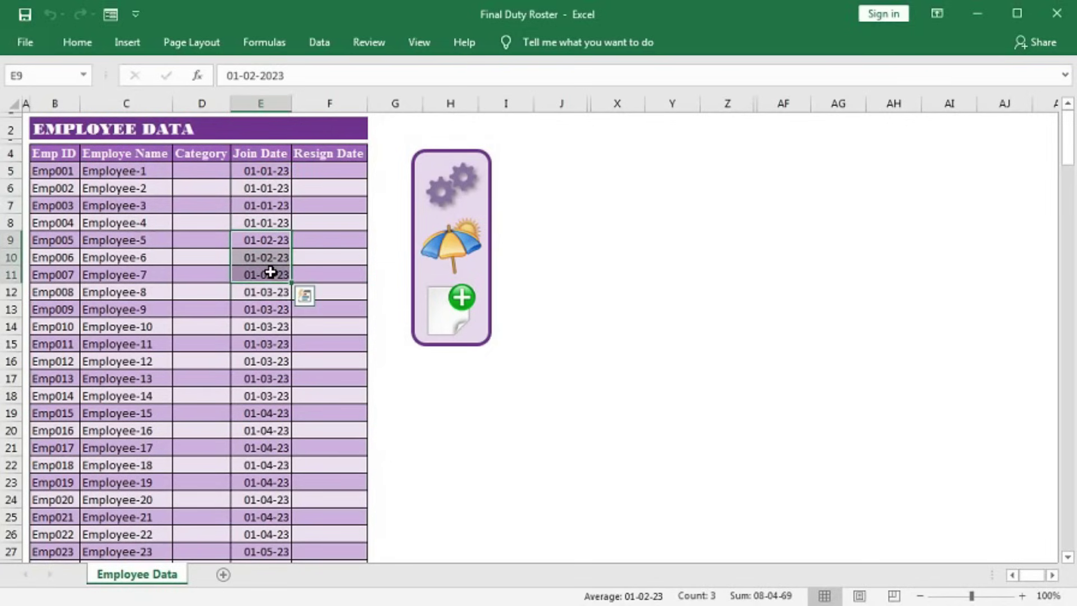
Step: Return to the Master sheet and look at the month choices in the duty roster title
{"action": "left_click", "coordinate": [440, 316]}
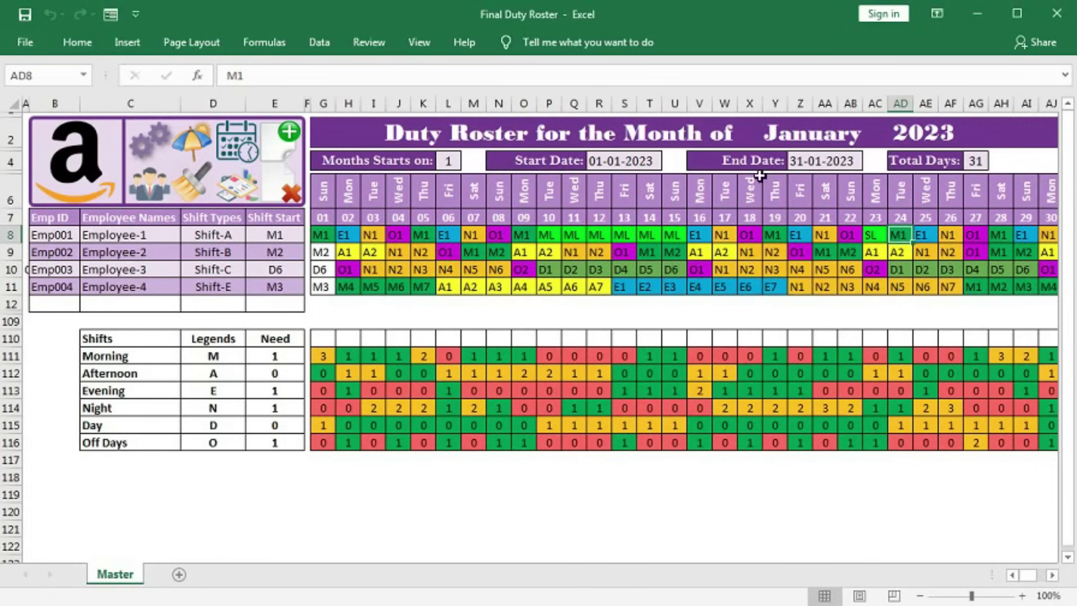
{"action": "left_click", "coordinate": [875, 135]}
{"action": "left_click", "coordinate": [896, 139]}
{"action": "left_click", "coordinate": [818, 169]}
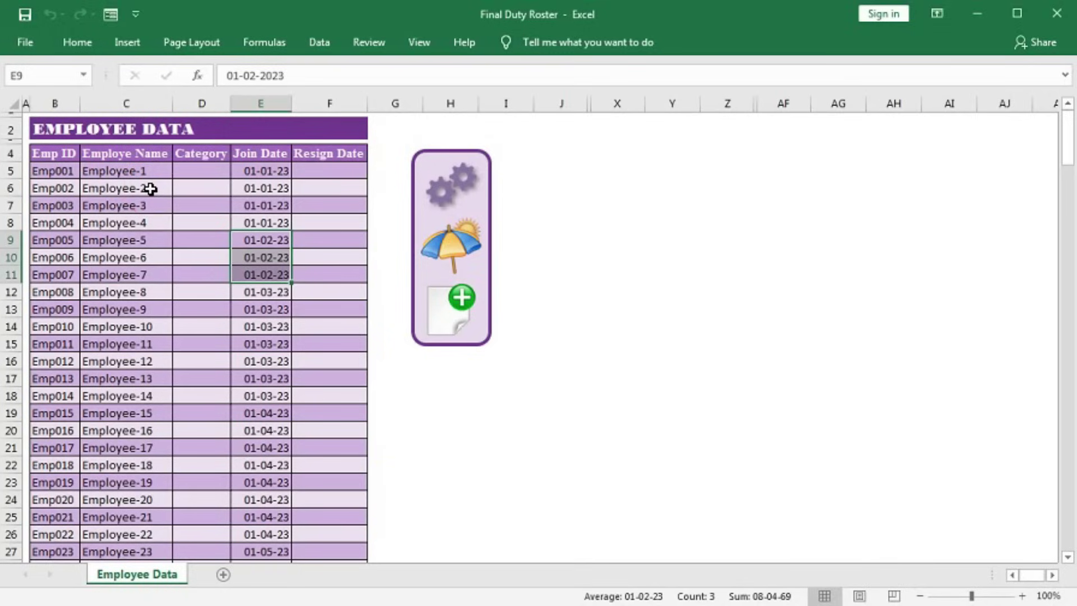
Step: Set Emp014's resign date to 01-05-23 on the Employee Data sheet and check it against the join date
{"action": "scroll", "coordinate": [250, 292], "scroll_direction": "down", "scroll_amount": 3}
{"action": "scroll", "coordinate": [254, 295], "scroll_direction": "down", "scroll_amount": 2}
{"action": "scroll", "coordinate": [254, 294], "scroll_direction": "up", "scroll_amount": 4}
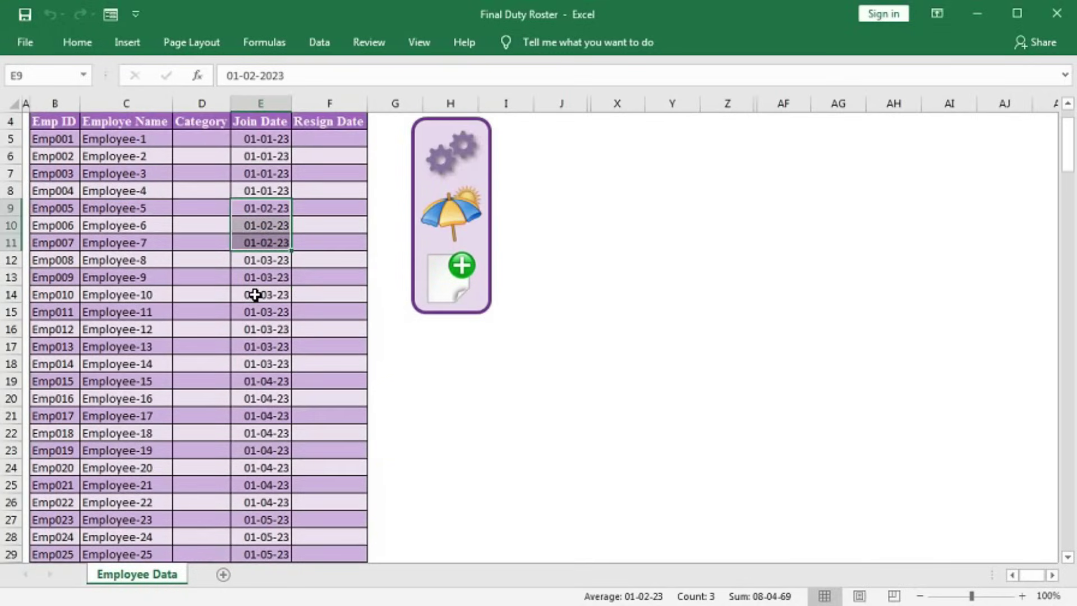
{"action": "left_click", "coordinate": [321, 364]}
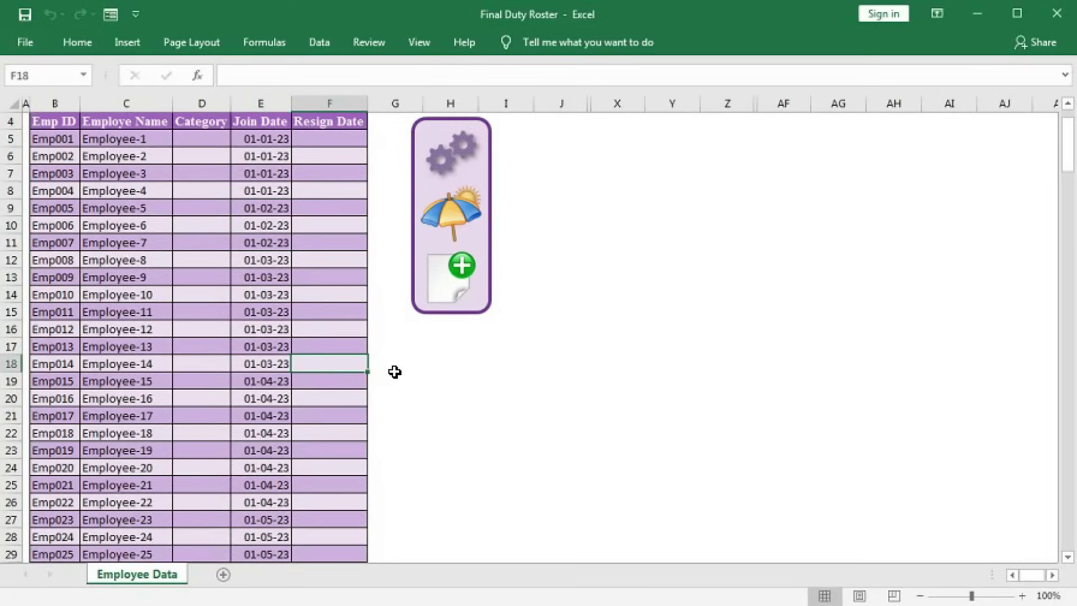
{"action": "type", "text": "1-5-23"}
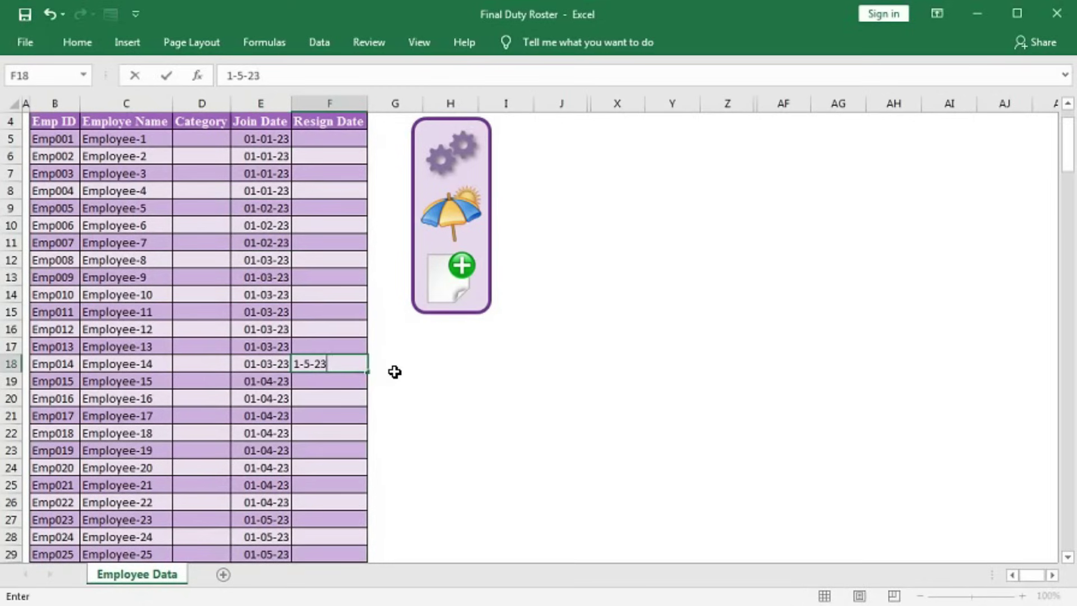
{"action": "key", "text": "Return"}
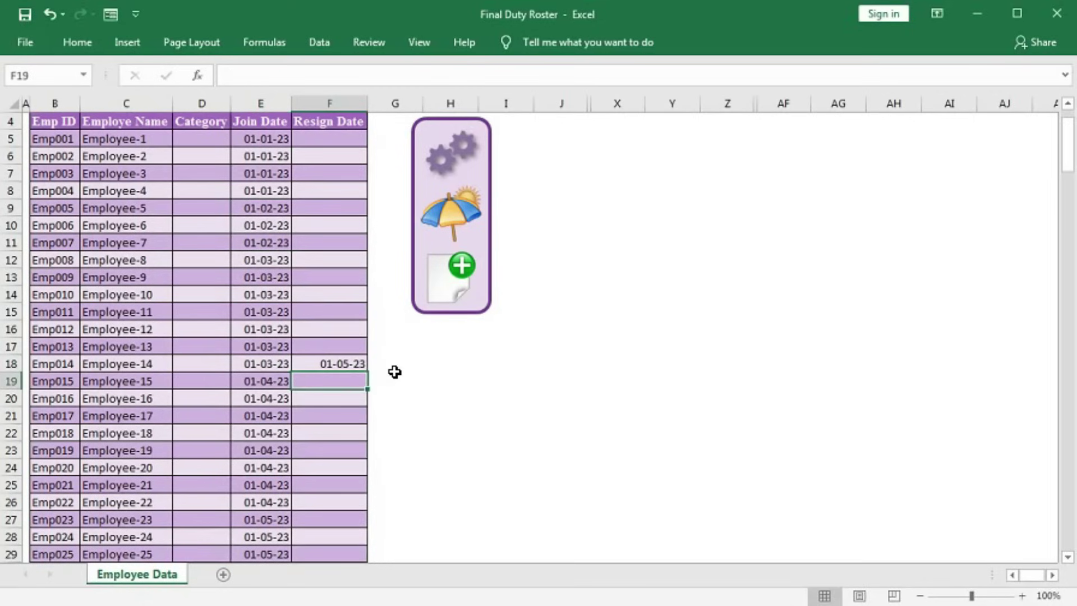
{"action": "left_click", "coordinate": [259, 364]}
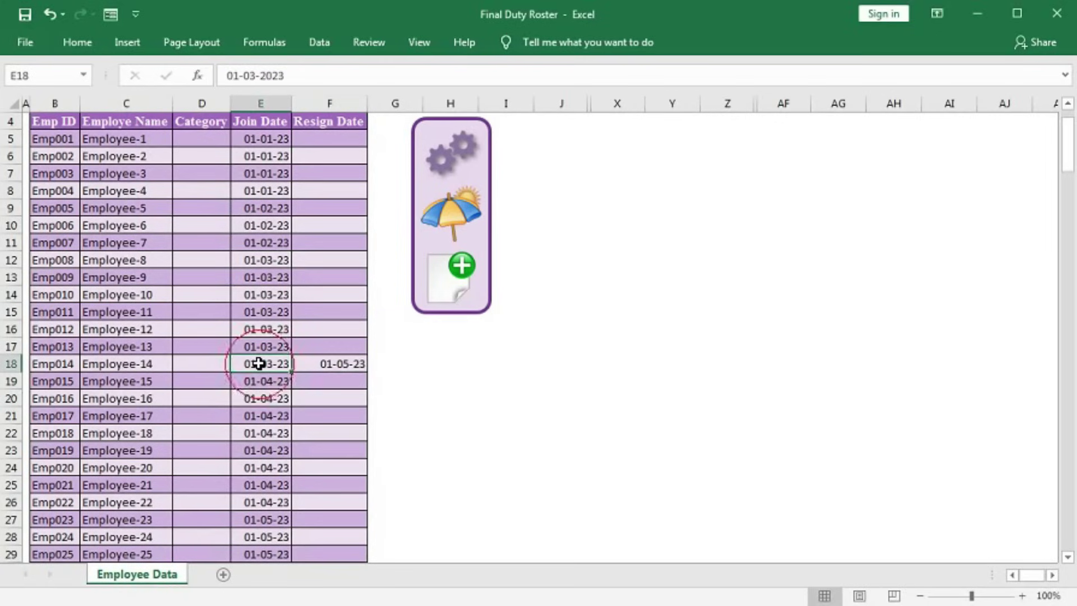
{"action": "left_click", "coordinate": [307, 363]}
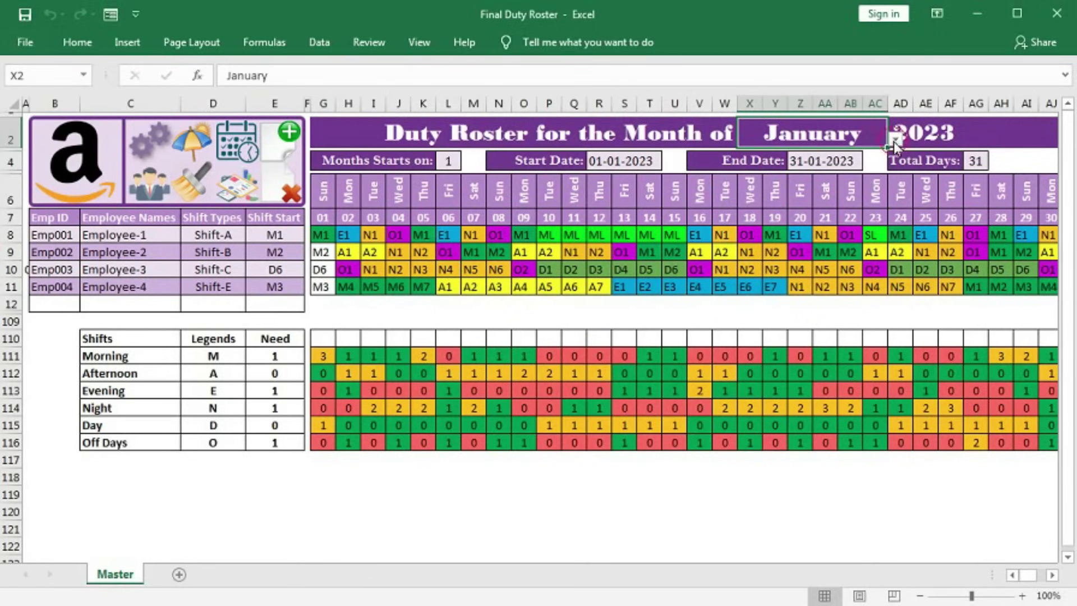
Step: Open the March 2023 roster, and go through the Settings sheet to Employee Data to recheck Emp014's dates
{"action": "left_click", "coordinate": [894, 141]}
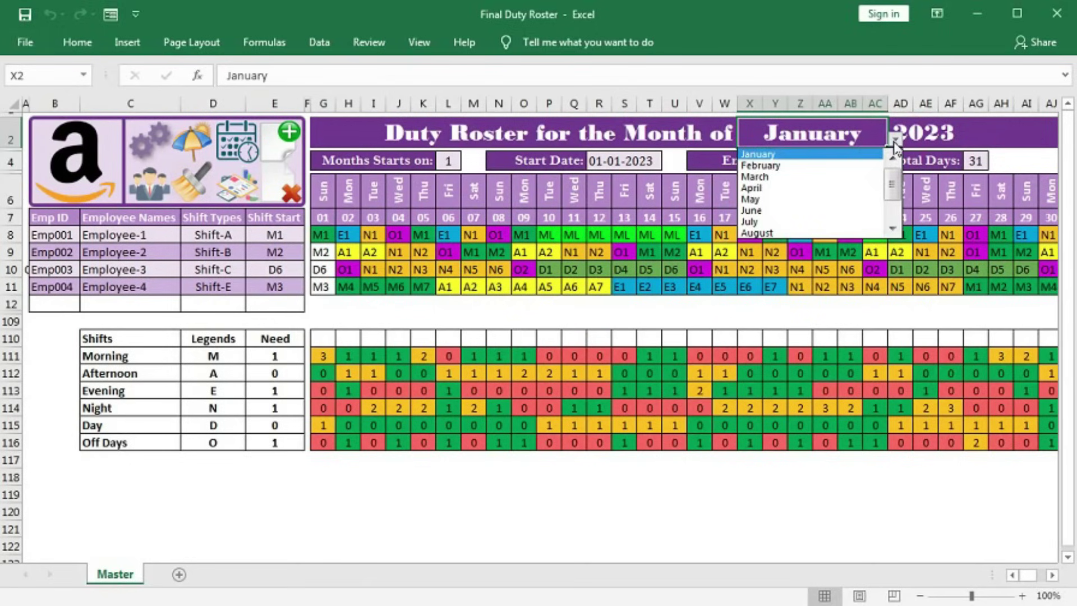
{"action": "left_click", "coordinate": [789, 177]}
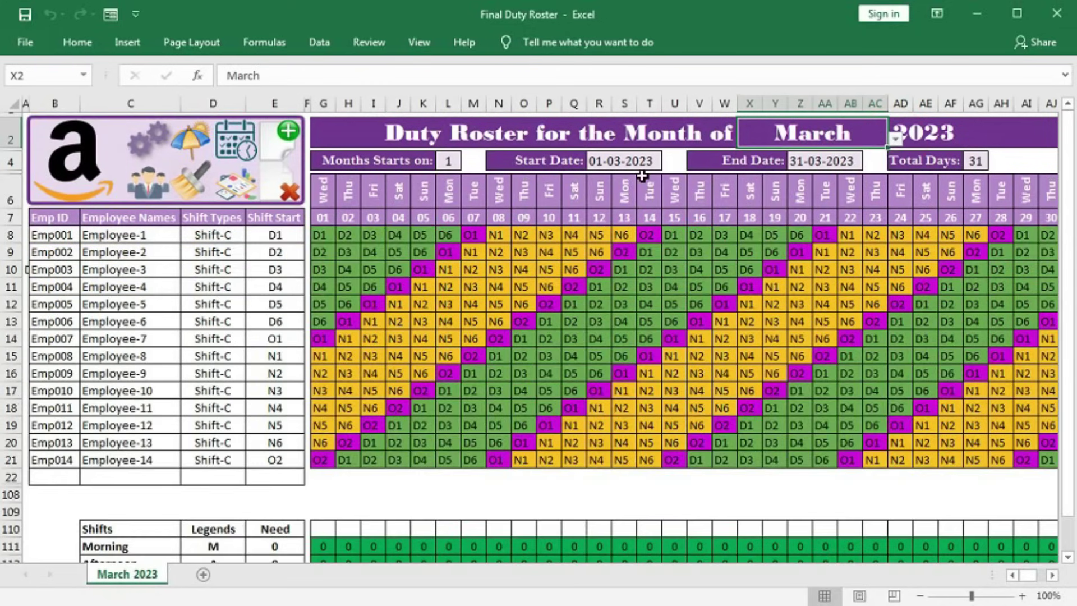
{"action": "left_click", "coordinate": [149, 147]}
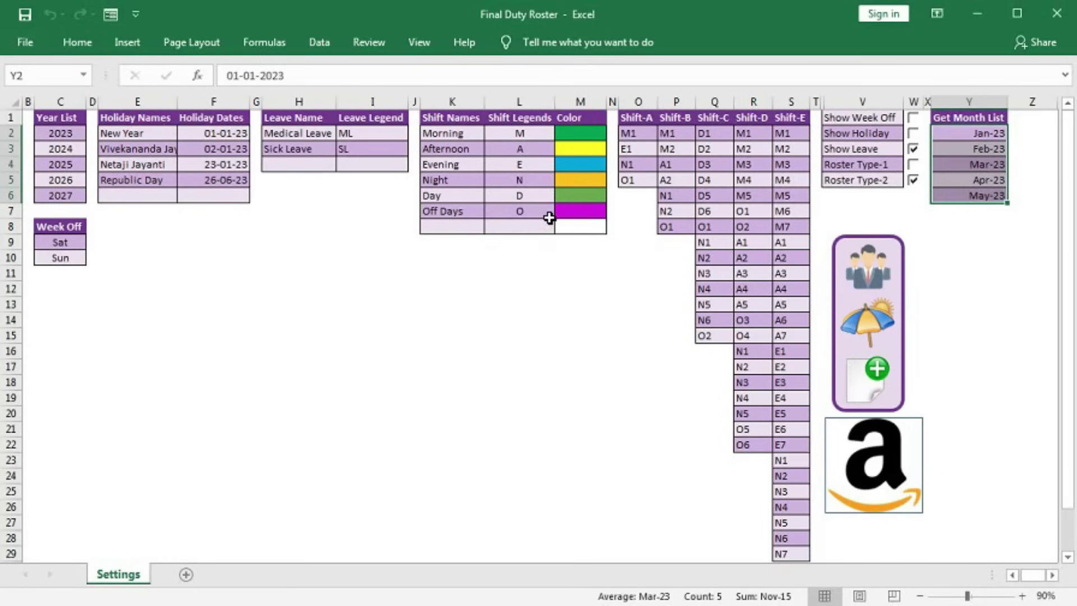
{"action": "left_click", "coordinate": [864, 279]}
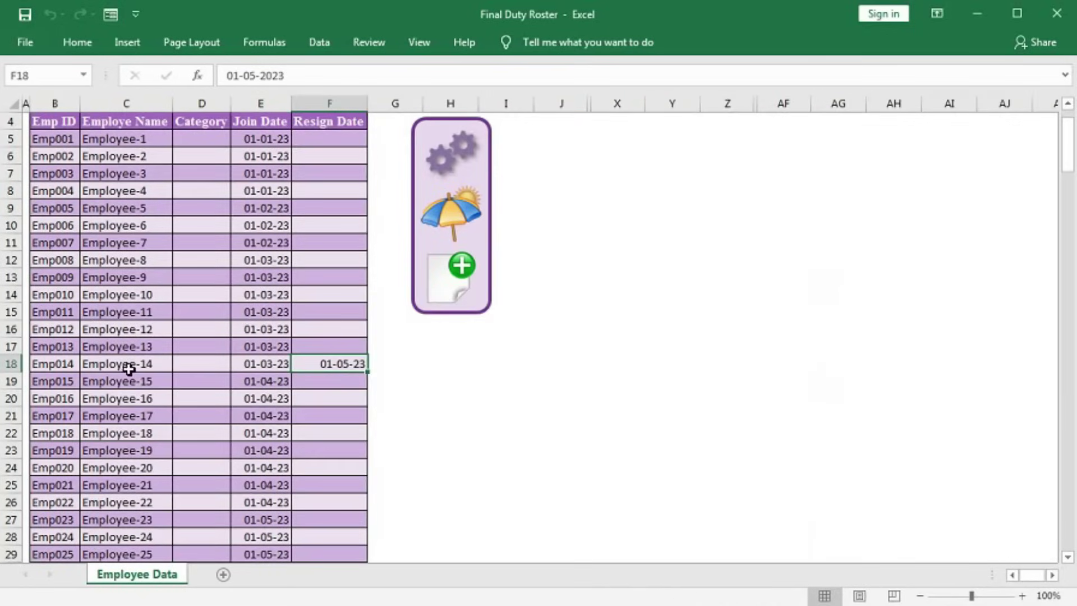
Step: Return to the Master sheet and look at the February and March 2023 rosters in turn
{"action": "left_click", "coordinate": [466, 254]}
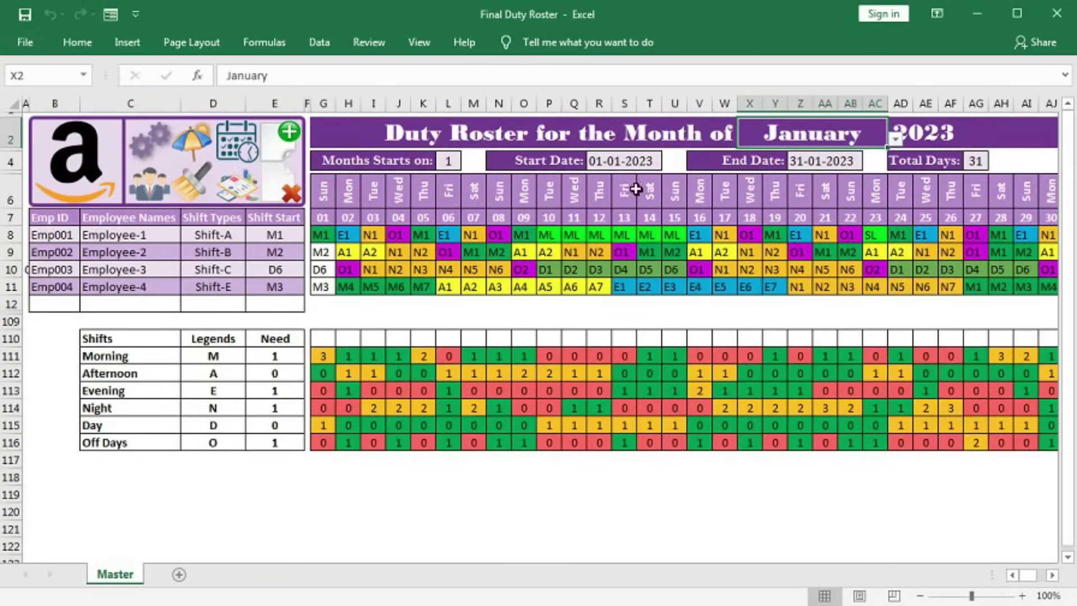
{"action": "left_click", "coordinate": [896, 139]}
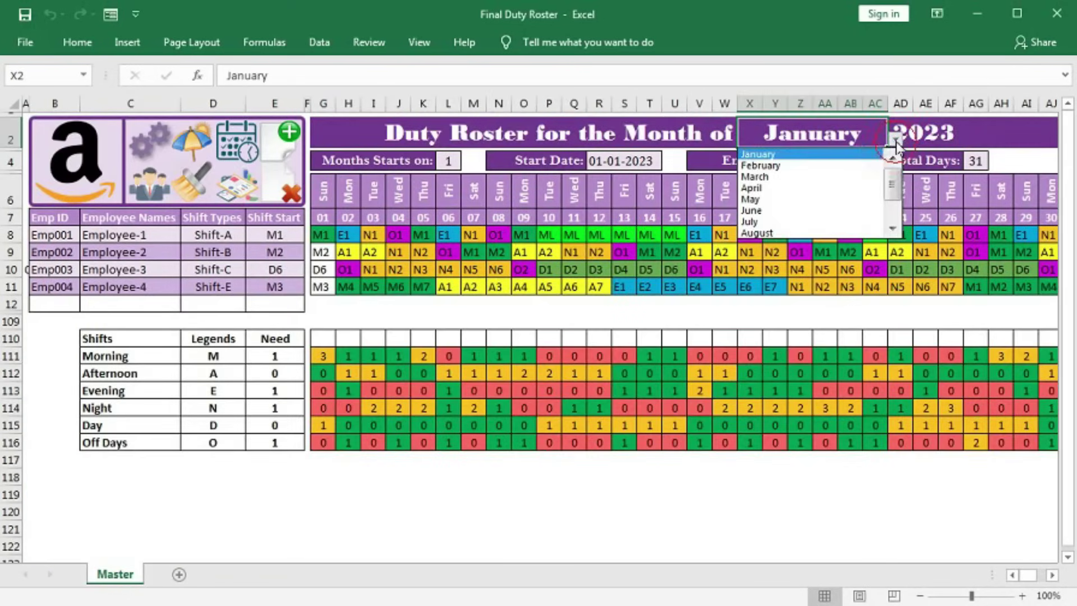
{"action": "left_click", "coordinate": [830, 167]}
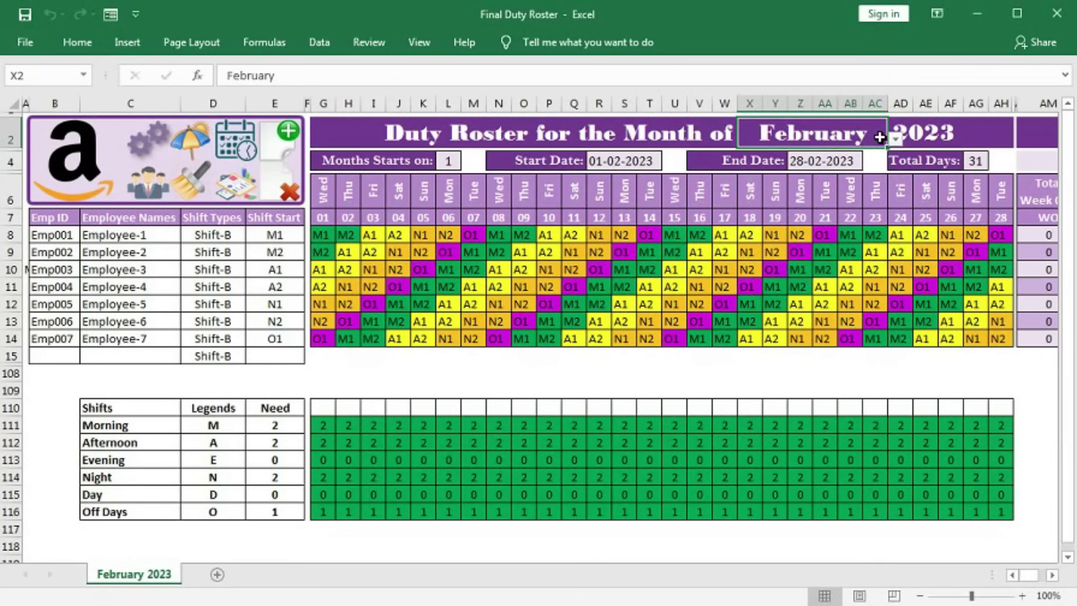
{"action": "left_click", "coordinate": [896, 139]}
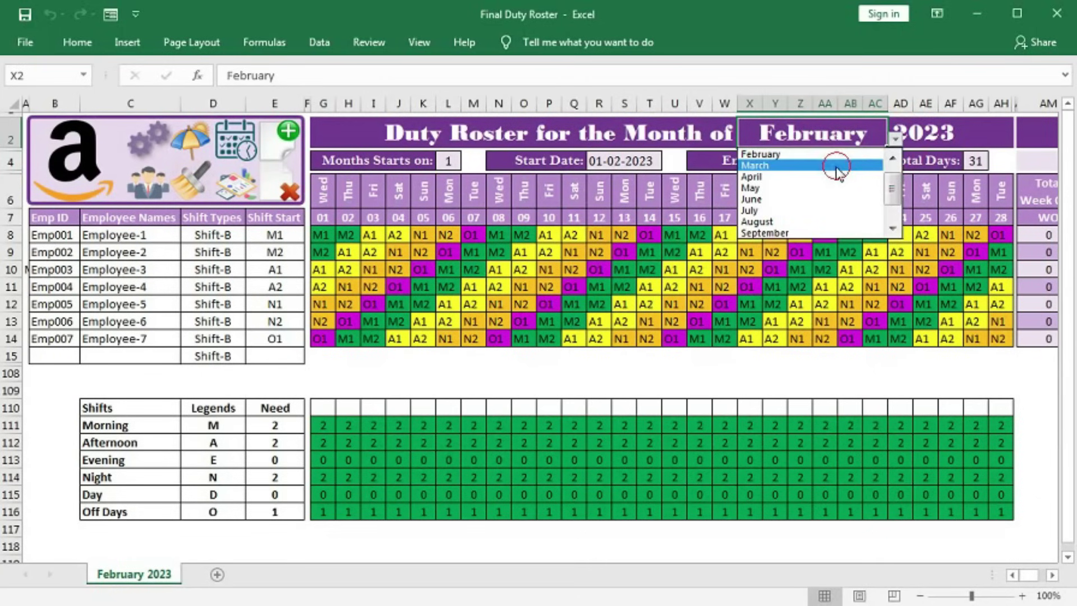
{"action": "left_click", "coordinate": [837, 167]}
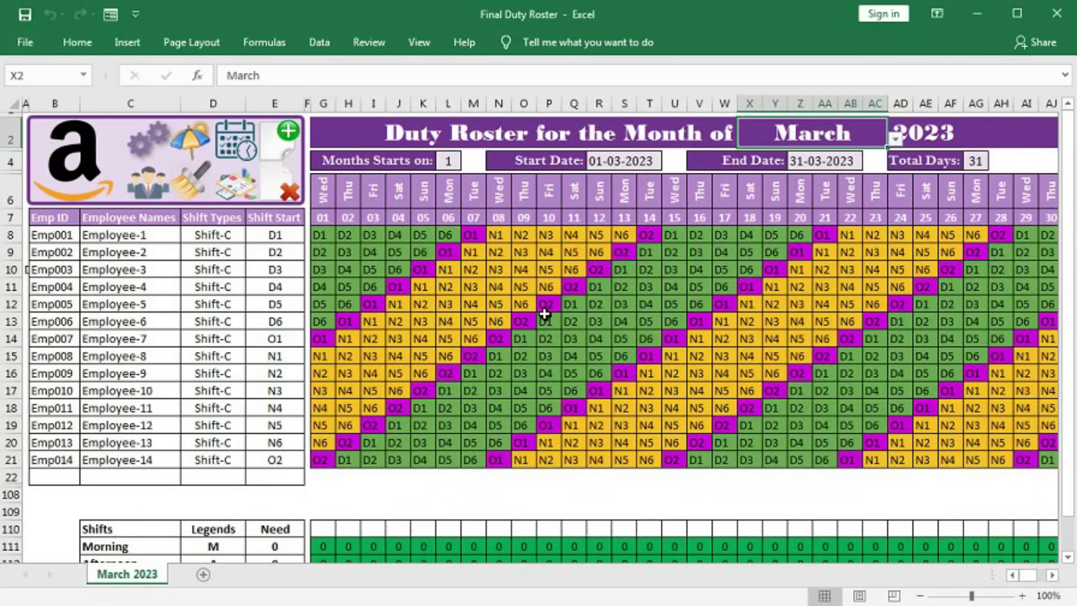
Step: Switch to the April 2023 roster and check for Employee-14 in the employee list
{"action": "left_click", "coordinate": [896, 139]}
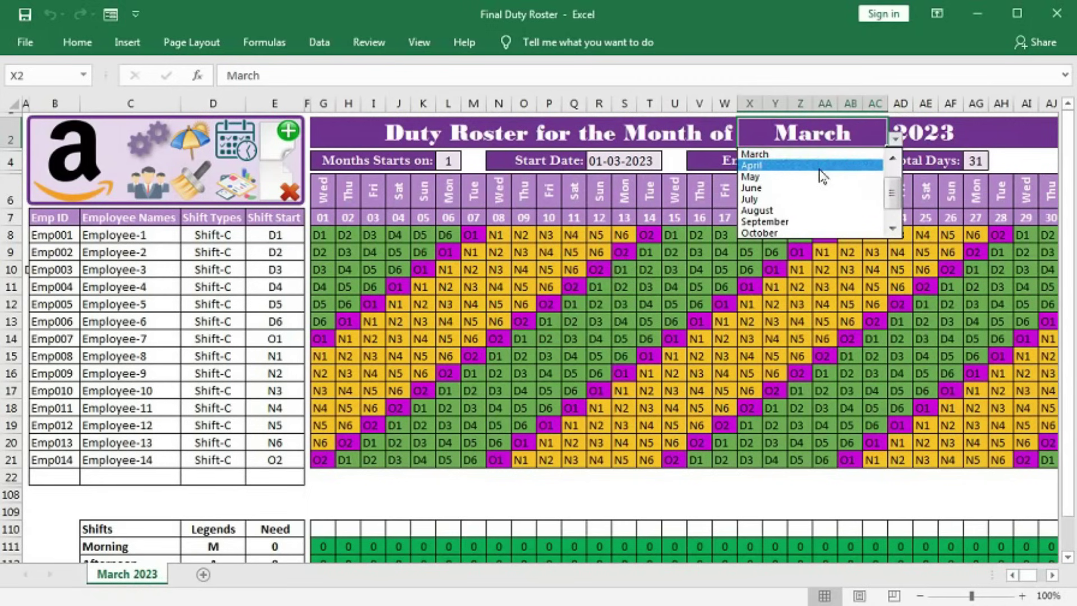
{"action": "left_click", "coordinate": [819, 165]}
{"action": "left_click", "coordinate": [147, 461]}
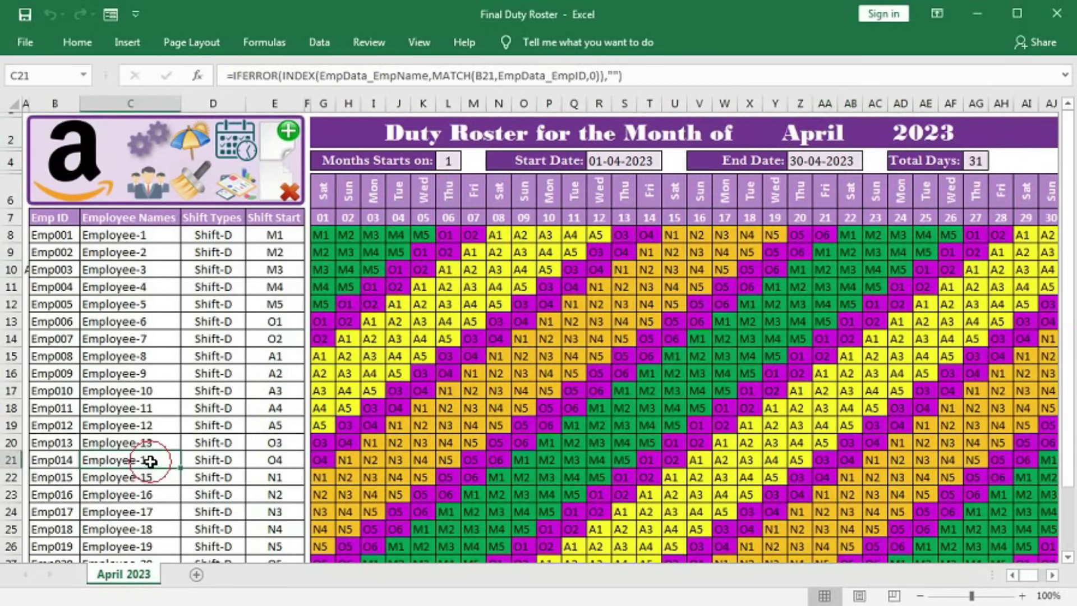
Step: Switch to the May 2023 roster and check whether Employee-14 is still listed
{"action": "left_click", "coordinate": [867, 134]}
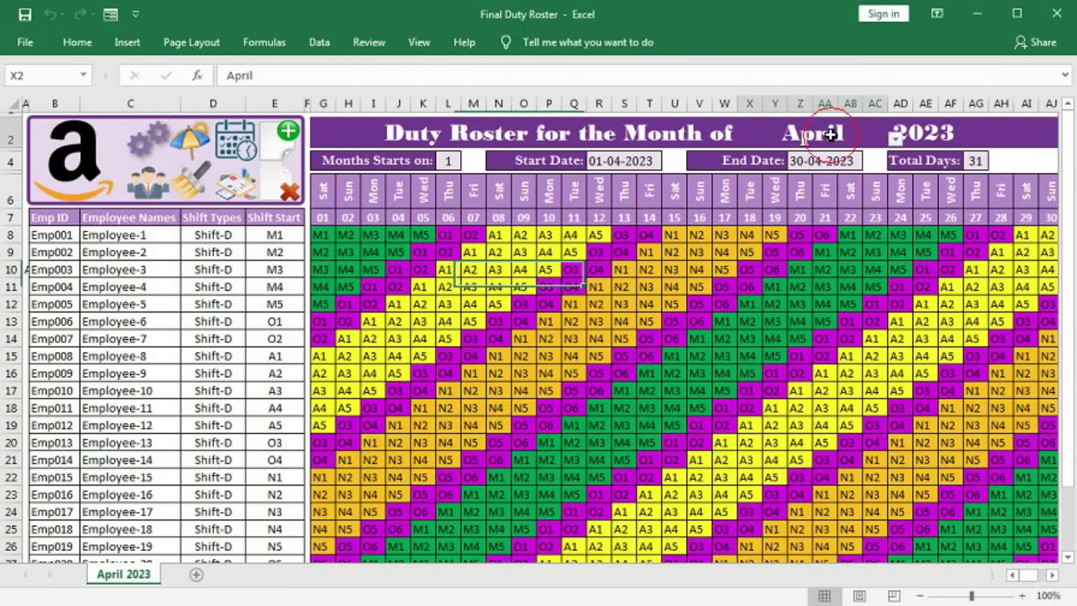
{"action": "left_click", "coordinate": [896, 141]}
{"action": "scroll", "coordinate": [858, 168], "scroll_direction": "up", "scroll_amount": 1}
{"action": "left_click", "coordinate": [856, 168]}
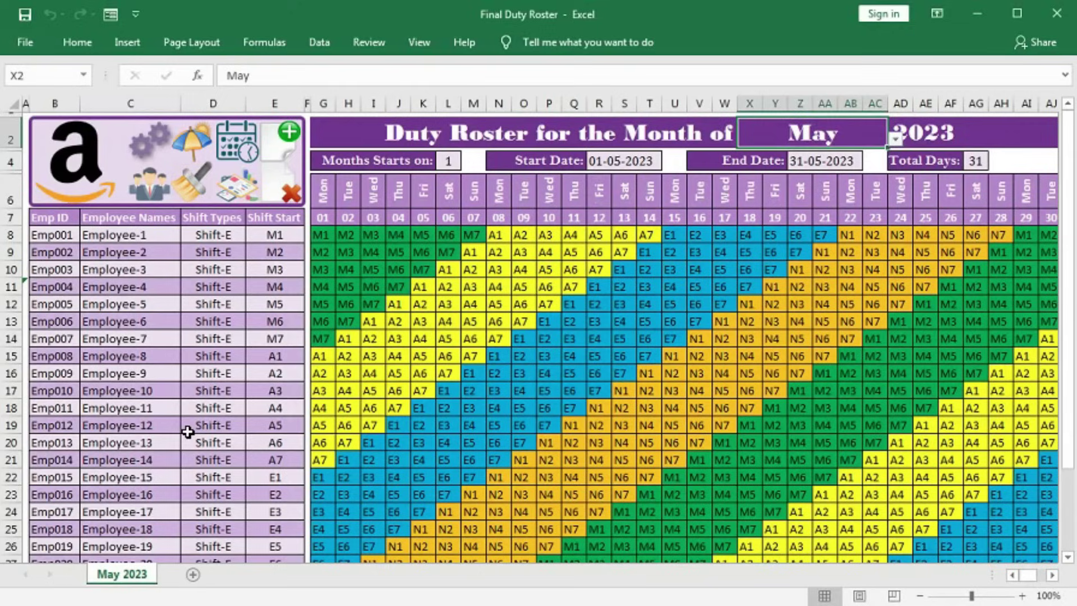
{"action": "left_click", "coordinate": [157, 460]}
Step: Choose June as the roster month and create a new roster sheet for June 2023
{"action": "left_click", "coordinate": [855, 135]}
{"action": "left_click", "coordinate": [896, 141]}
{"action": "scroll", "coordinate": [858, 162], "scroll_direction": "up", "scroll_amount": 1}
{"action": "left_click", "coordinate": [819, 165]}
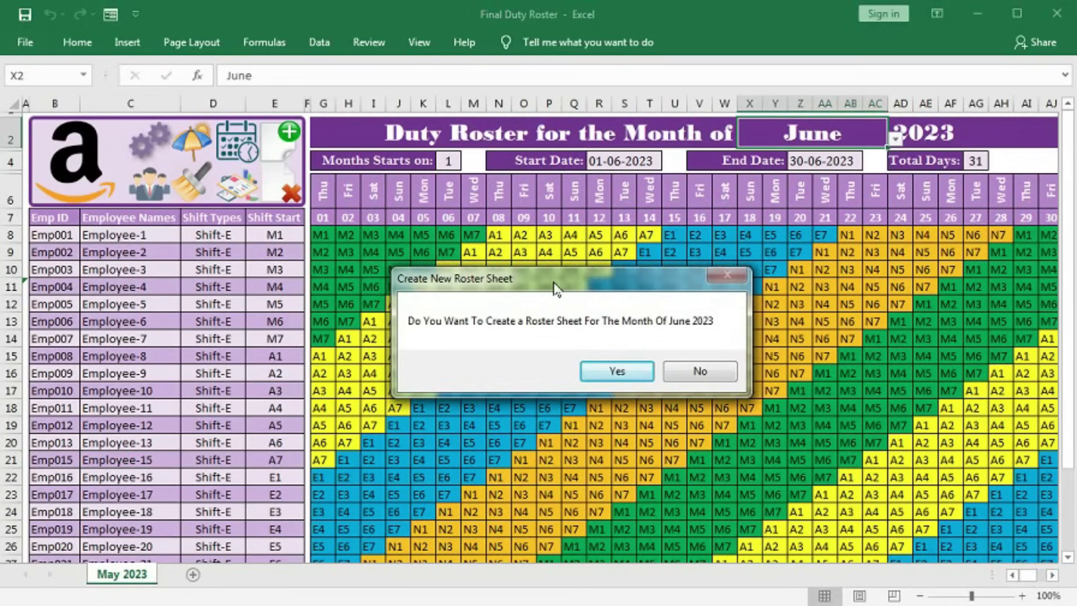
{"action": "left_click", "coordinate": [617, 372]}
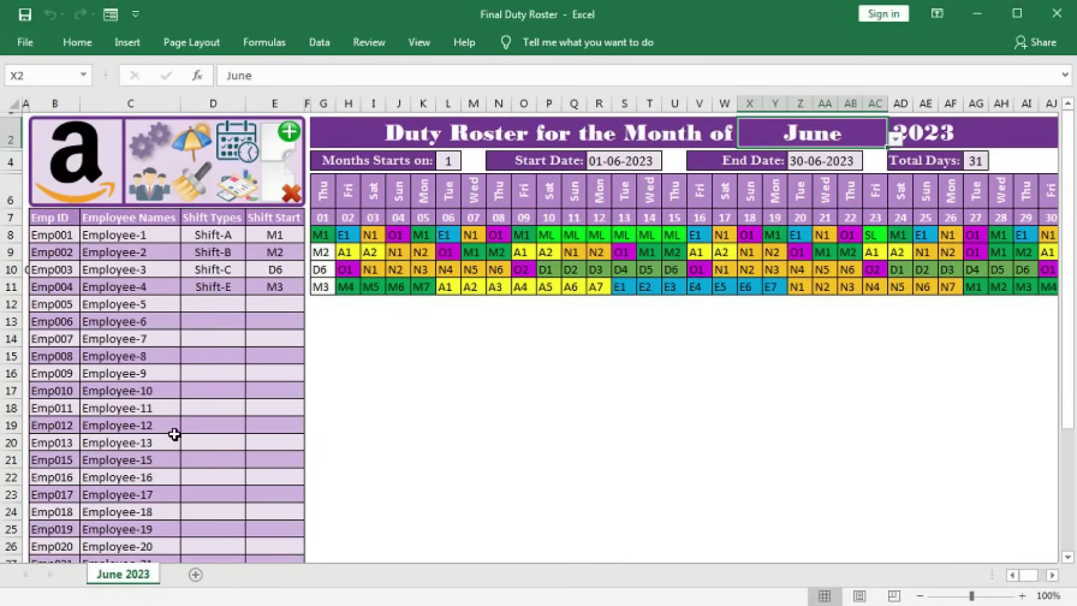
Step: Check the June list around Employee-13 and Employee-15 for Emp014, and go back to the Employee Data sheet
{"action": "left_click_drag", "start_coordinate": [160, 444], "coordinate": [156, 459]}
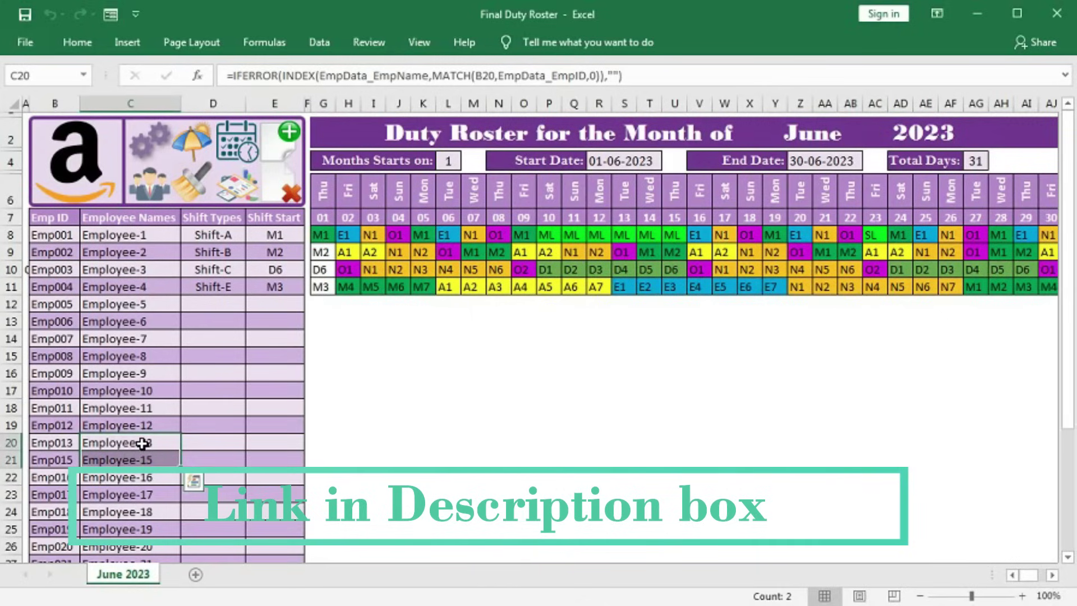
{"action": "left_click_drag", "start_coordinate": [144, 443], "coordinate": [144, 457]}
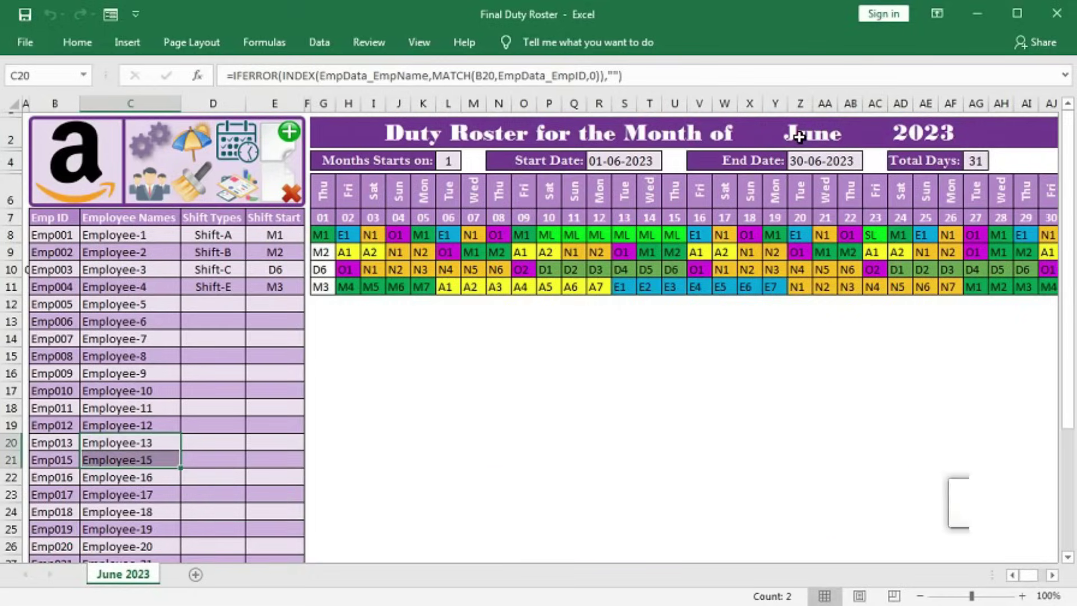
{"action": "left_click", "coordinate": [201, 157]}
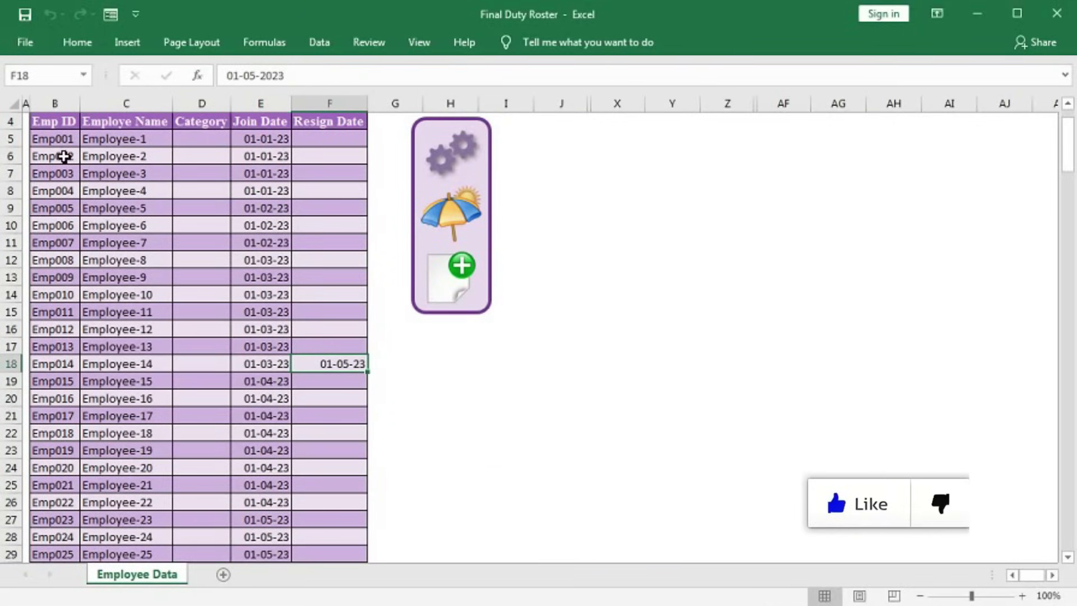
{"action": "scroll", "coordinate": [322, 247], "scroll_direction": "up", "scroll_amount": 1}
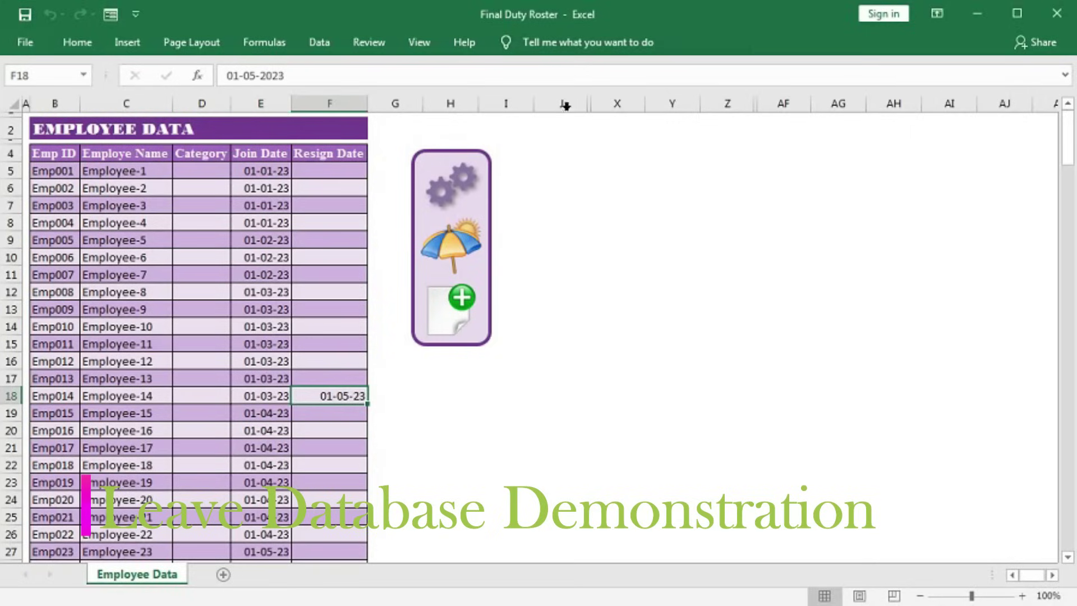
Step: Open the Leave Data sheet and look over the first record's employee ID, name, start date and end date
{"action": "left_click", "coordinate": [458, 257]}
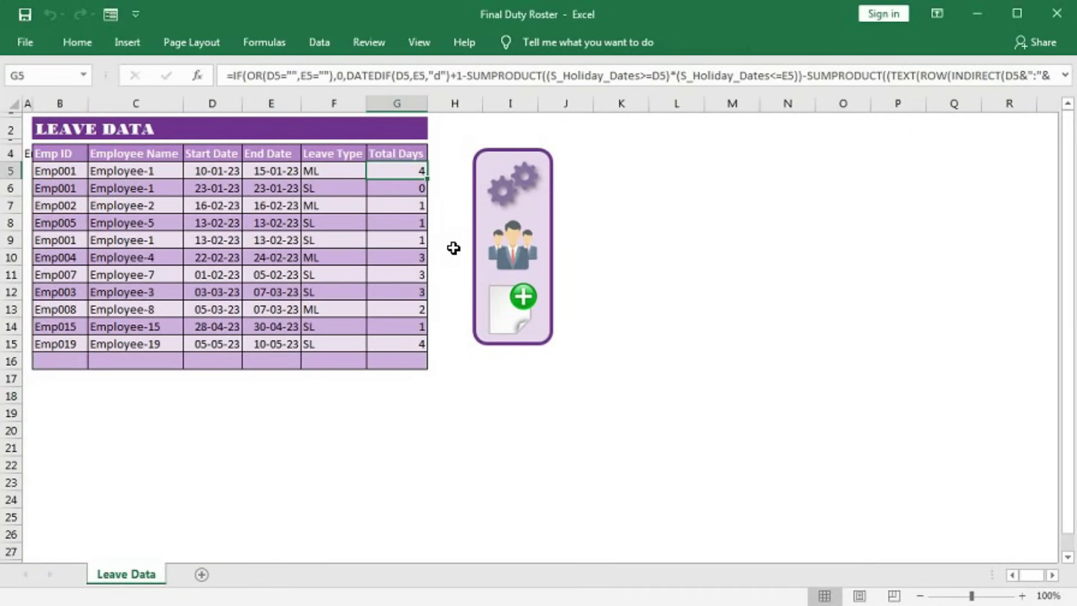
{"action": "left_click", "coordinate": [69, 172]}
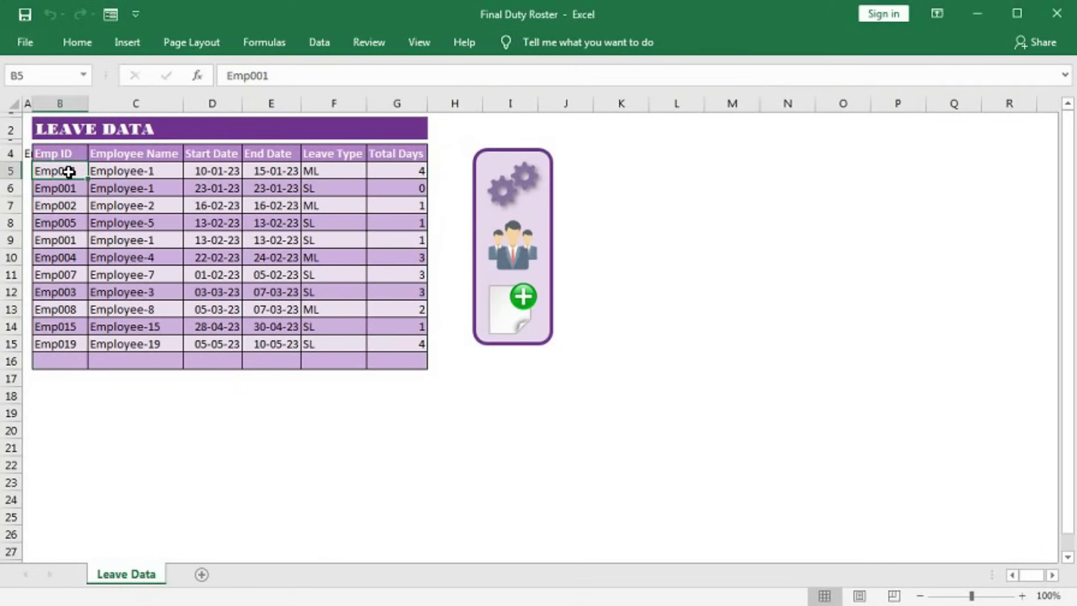
{"action": "left_click", "coordinate": [115, 170]}
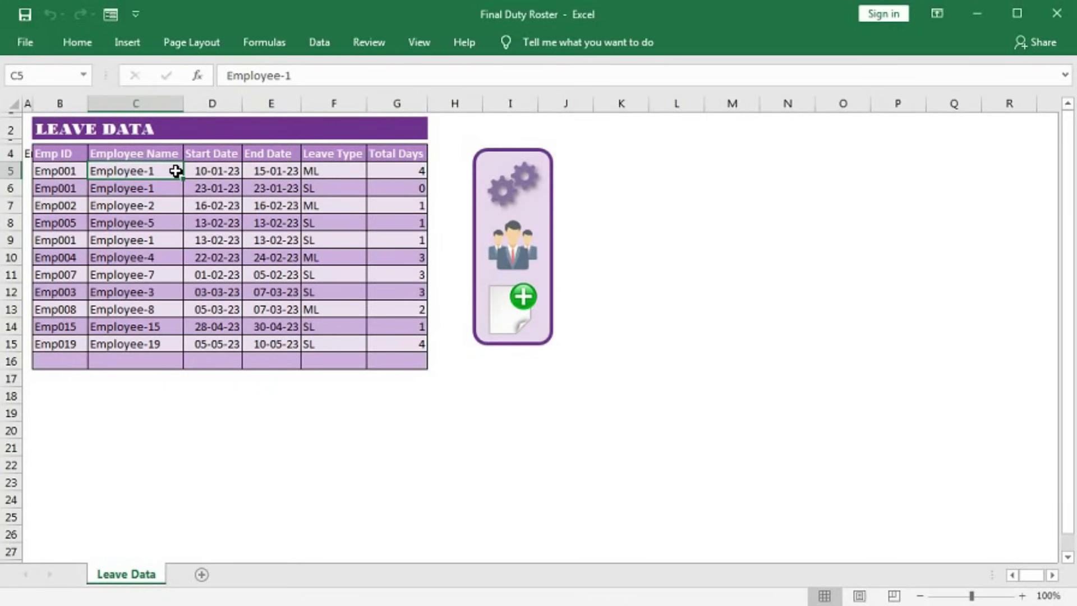
{"action": "left_click", "coordinate": [219, 170]}
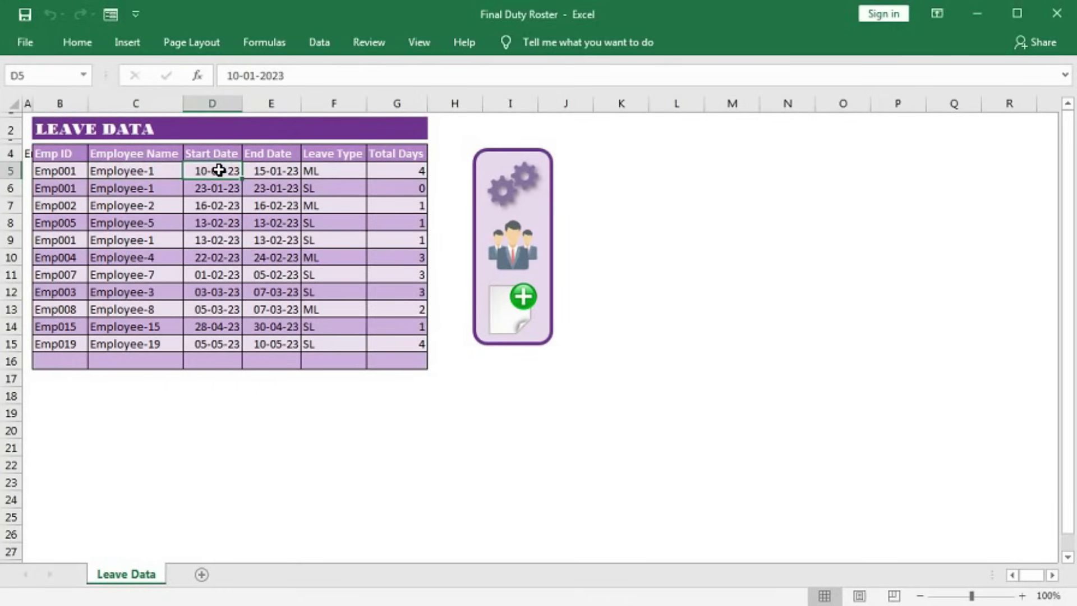
{"action": "left_click", "coordinate": [274, 172]}
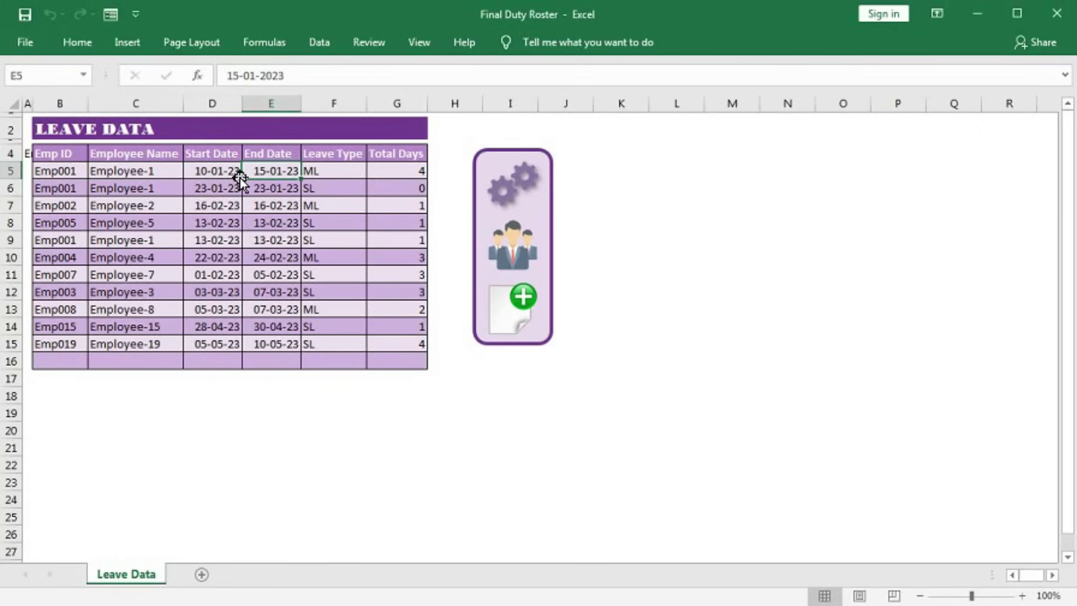
{"action": "left_click", "coordinate": [209, 171]}
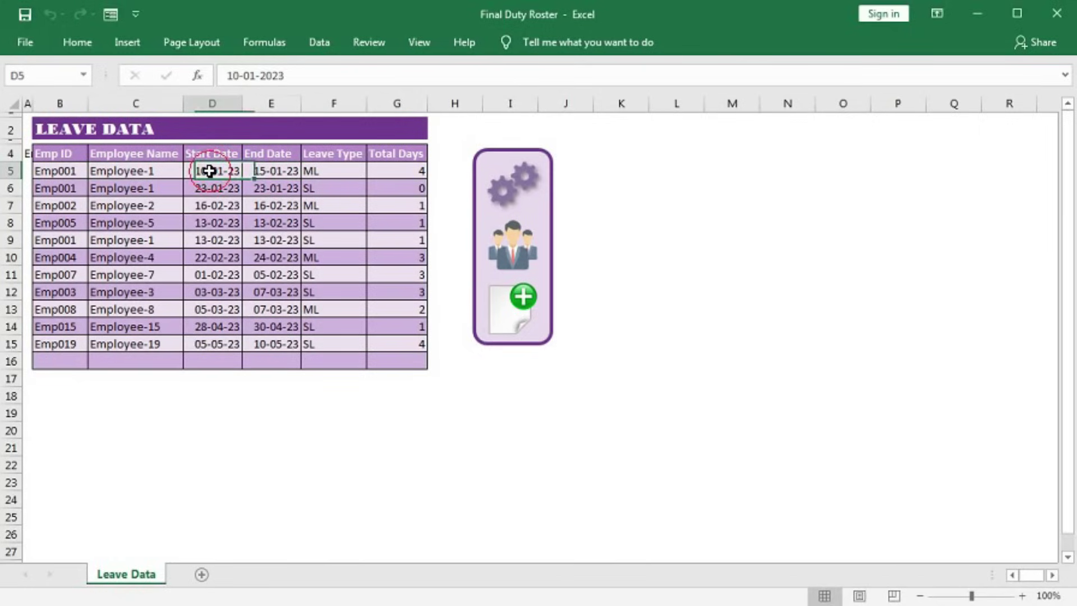
{"action": "left_click", "coordinate": [269, 171]}
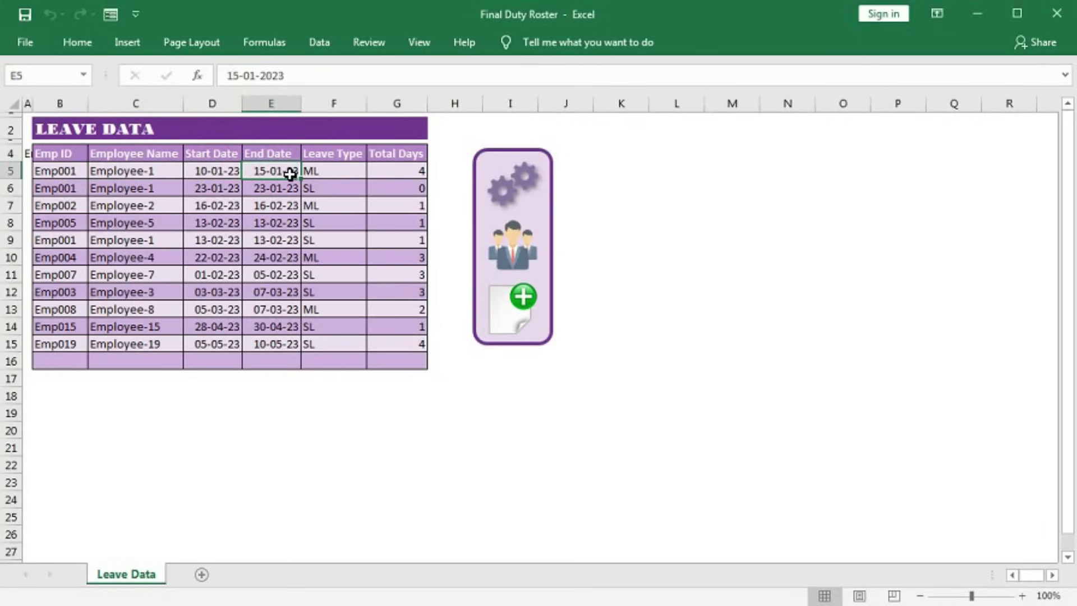
Step: Look at the available leave type choices for the first leave record
{"action": "left_click", "coordinate": [356, 173]}
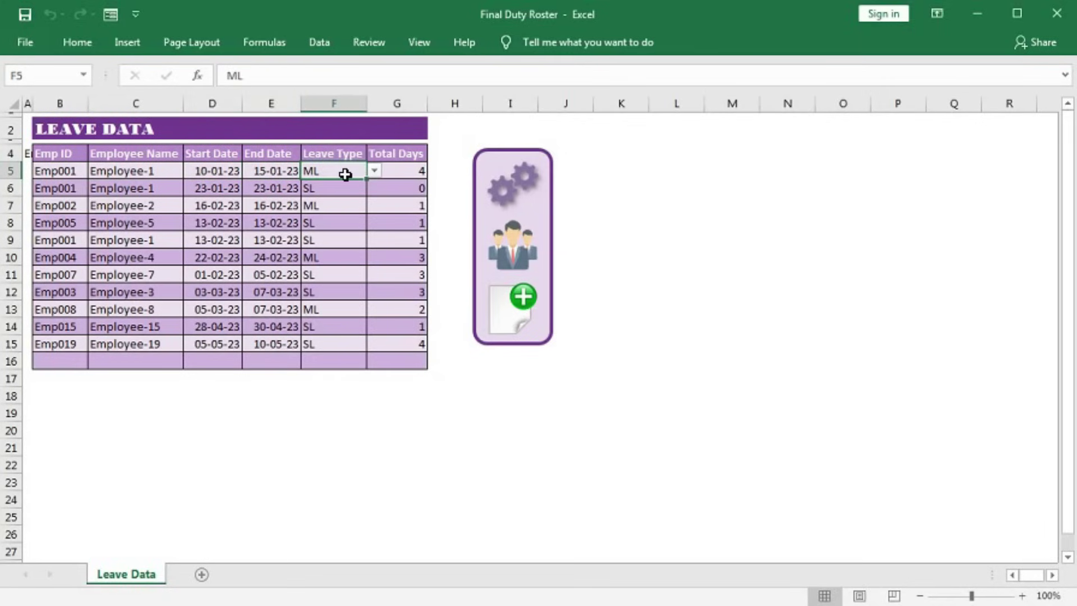
{"action": "left_click", "coordinate": [374, 171]}
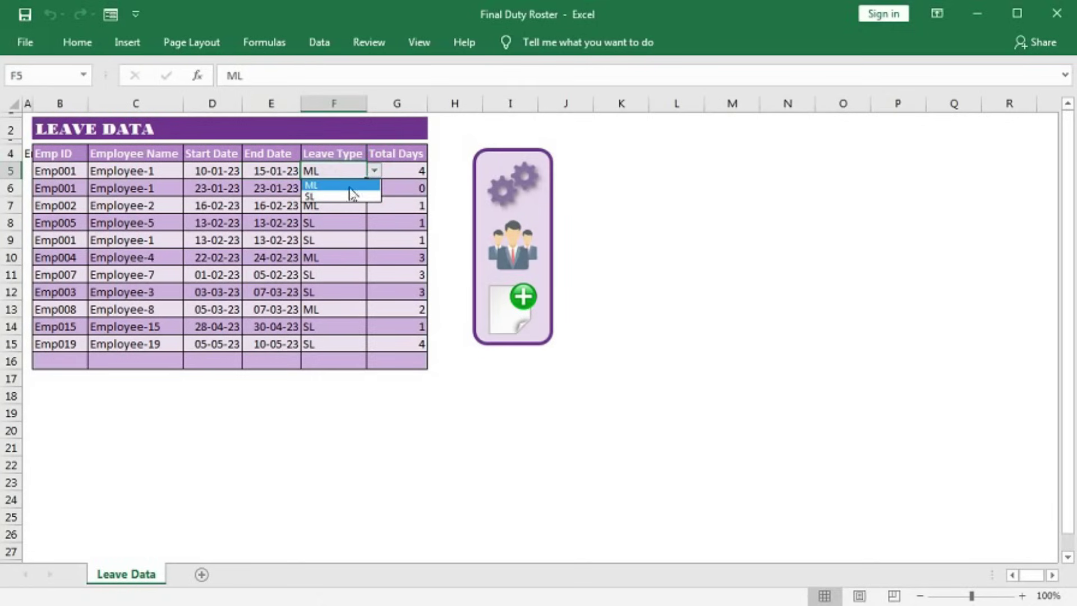
{"action": "left_click", "coordinate": [347, 173]}
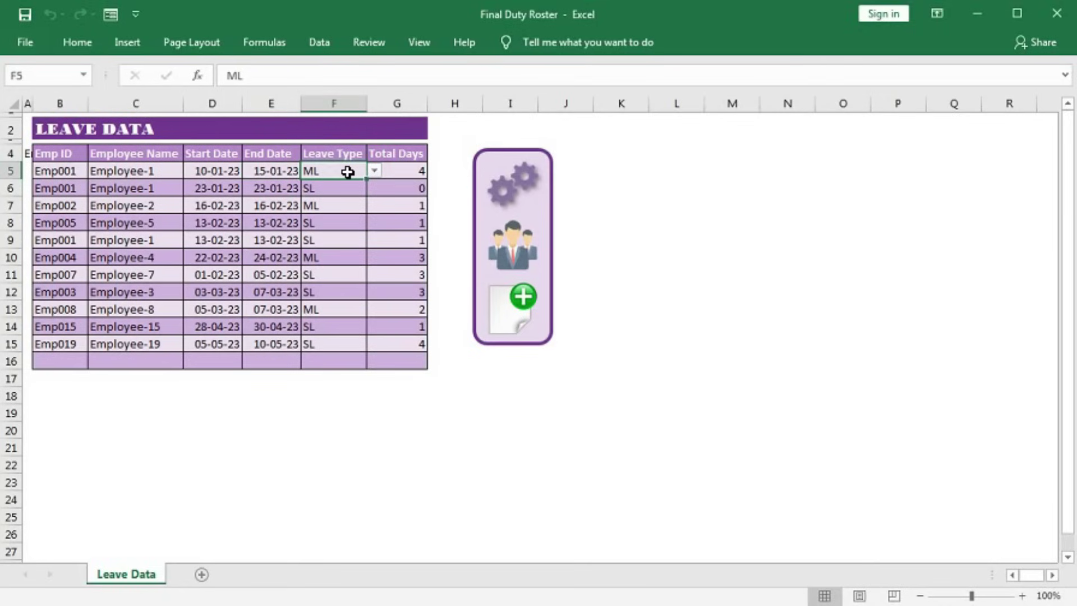
{"action": "key", "text": "alt+Down"}
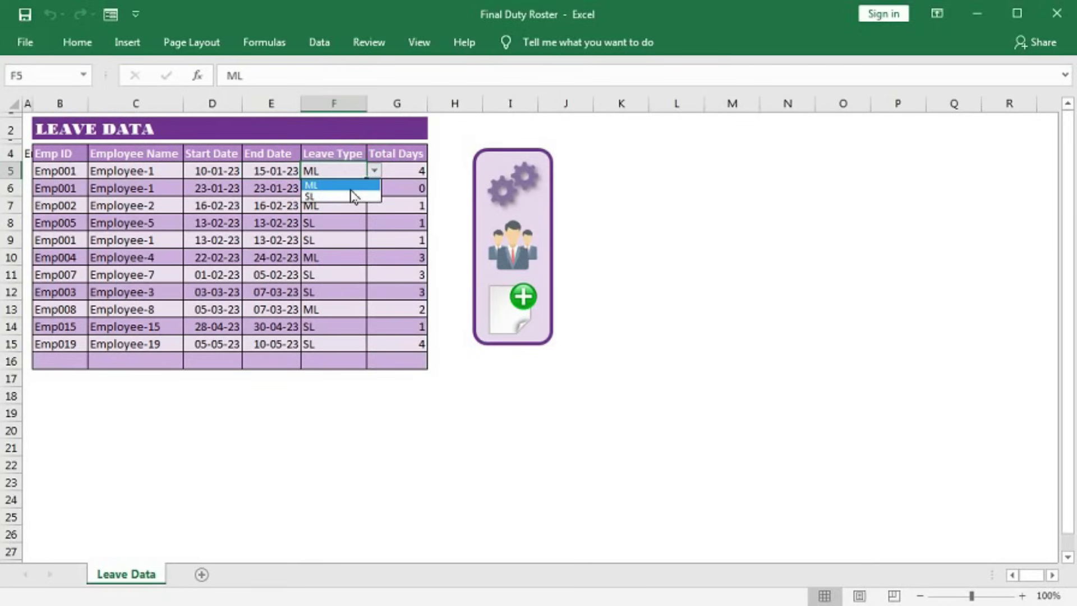
Step: Add Annual Leave with the legend AL to the leave list on the Settings sheet, and return to Leave Data
{"action": "left_click", "coordinate": [504, 178]}
{"action": "left_click", "coordinate": [314, 164]}
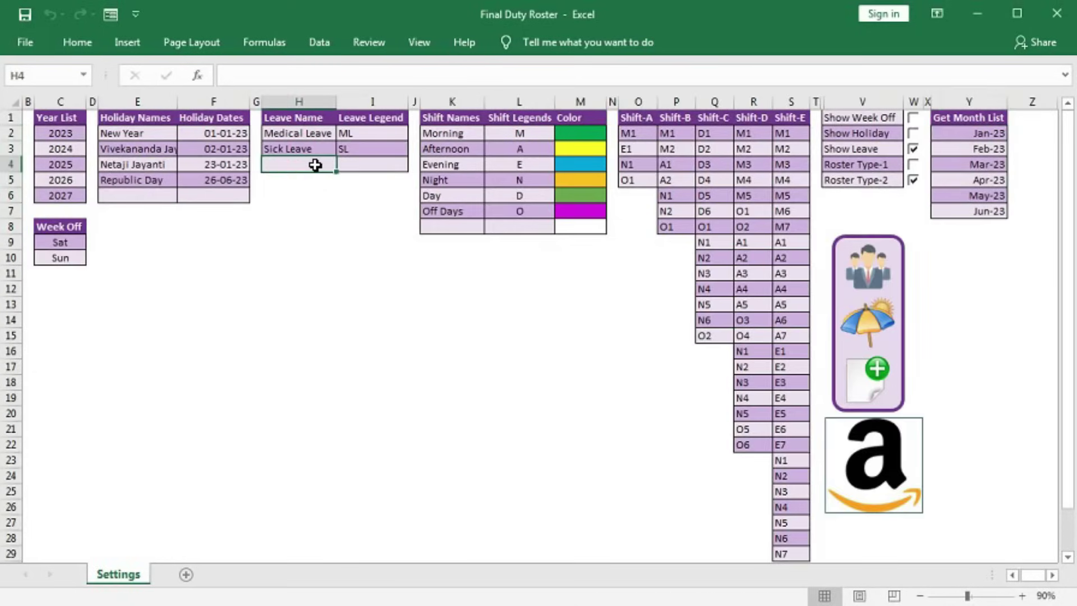
{"action": "type", "text": "Annual L"}
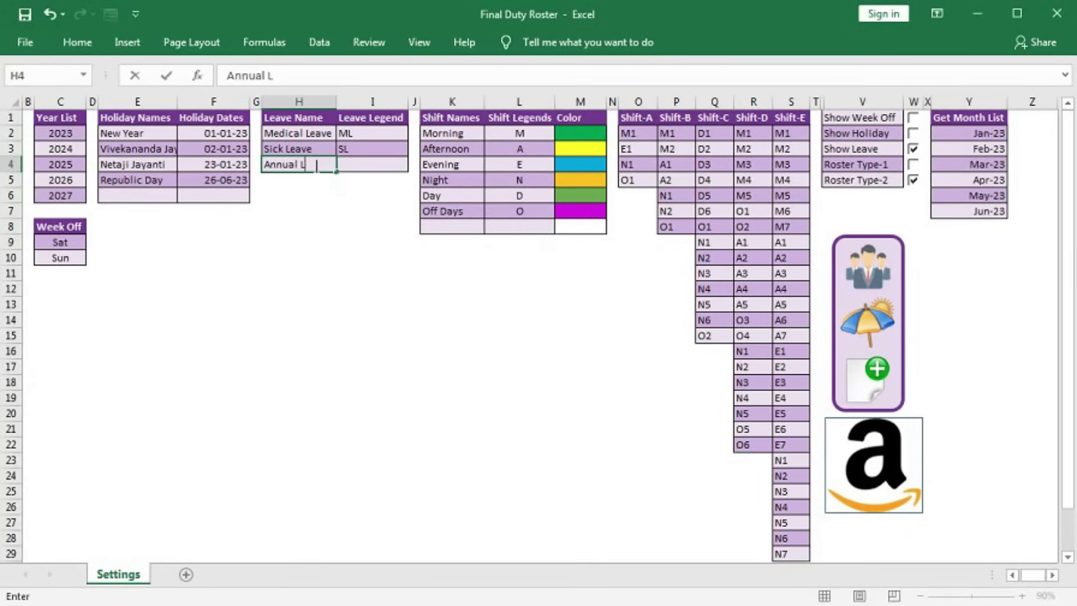
{"action": "type", "text": "eave"}
{"action": "key", "text": "Tab"}
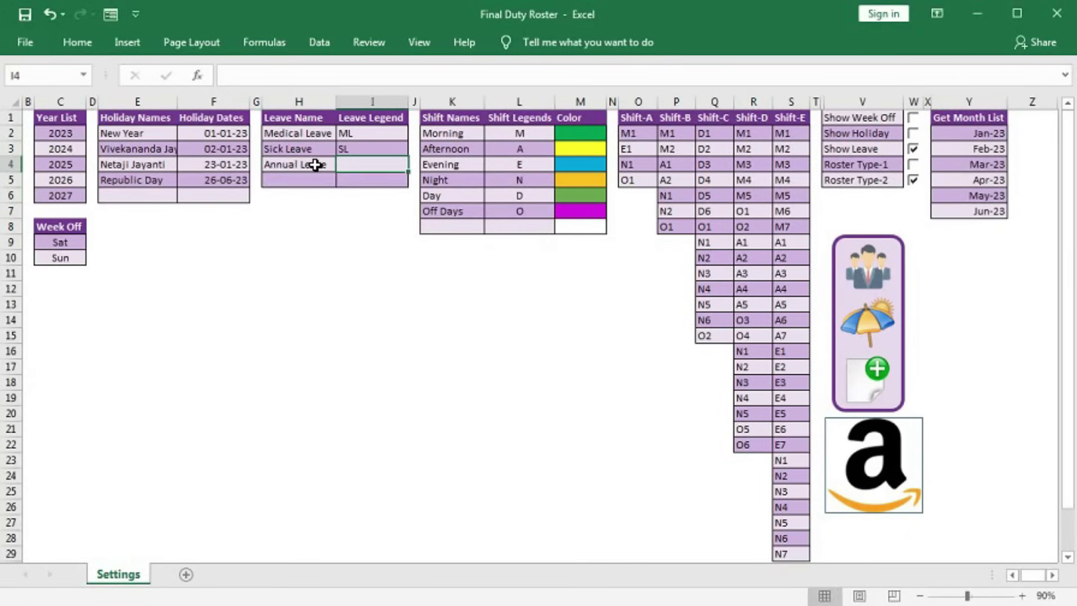
{"action": "type", "text": "AL"}
{"action": "key", "text": "Return"}
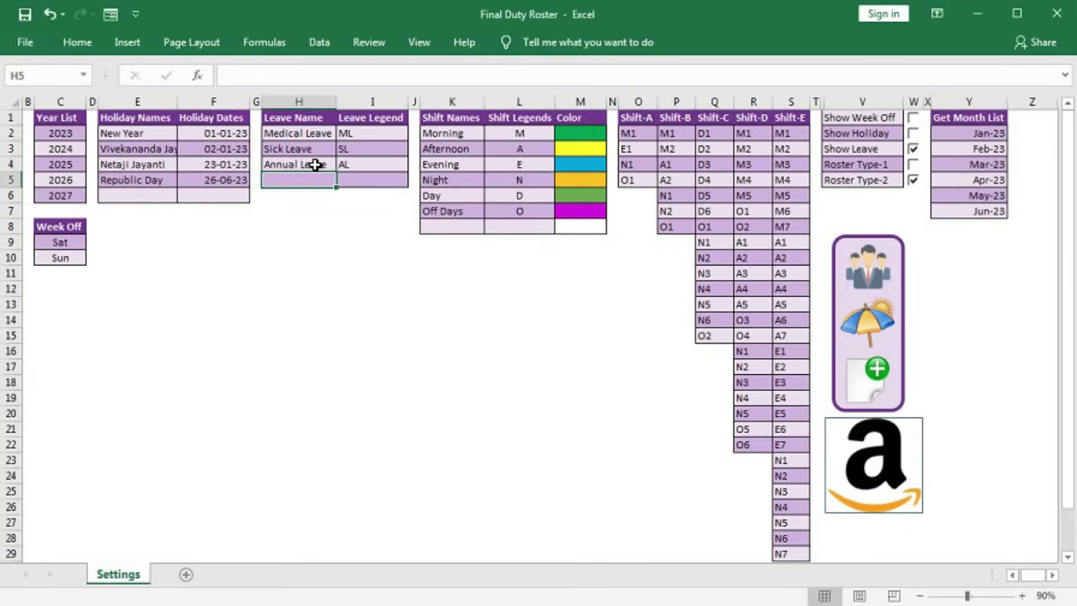
{"action": "left_click", "coordinate": [865, 325]}
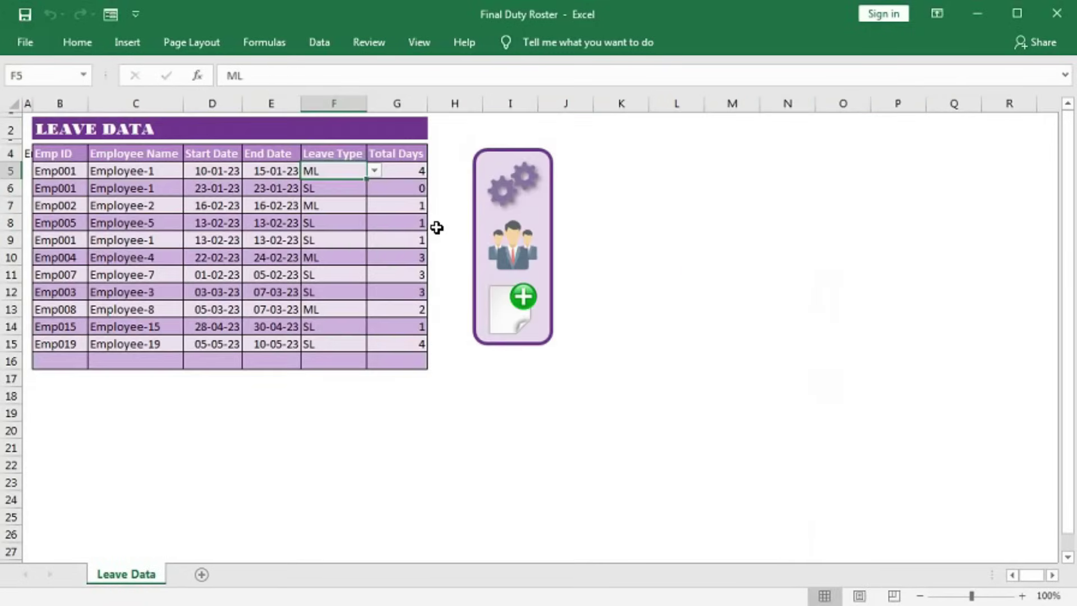
Step: Look at the leave type choices for Employee-1's first leave record, and check its start date, end date and total days
{"action": "left_click", "coordinate": [375, 171]}
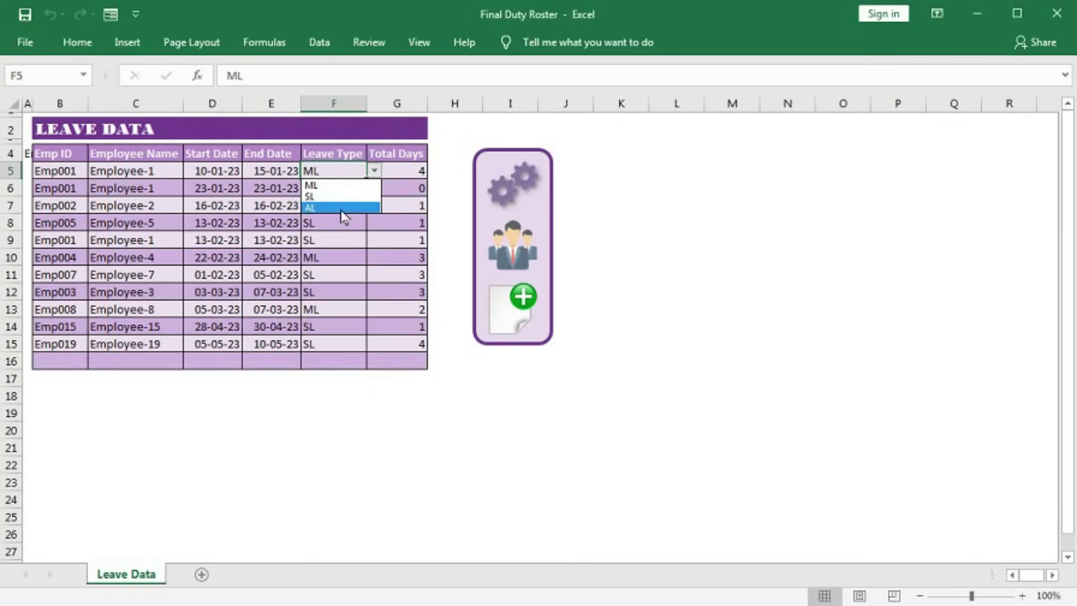
{"action": "key", "text": "Escape"}
{"action": "left_click", "coordinate": [396, 174]}
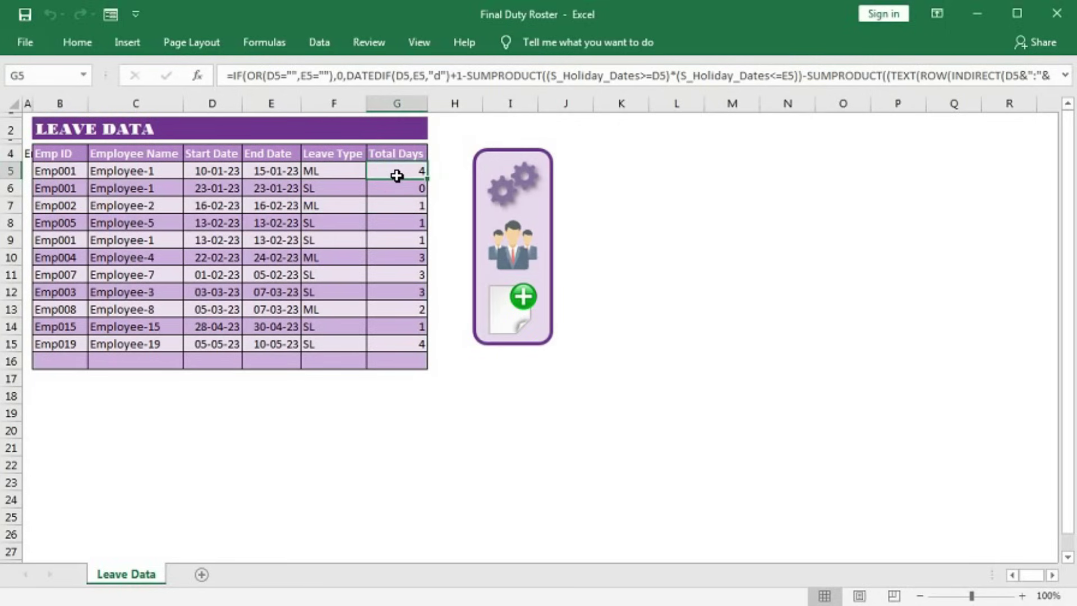
{"action": "left_click", "coordinate": [205, 174]}
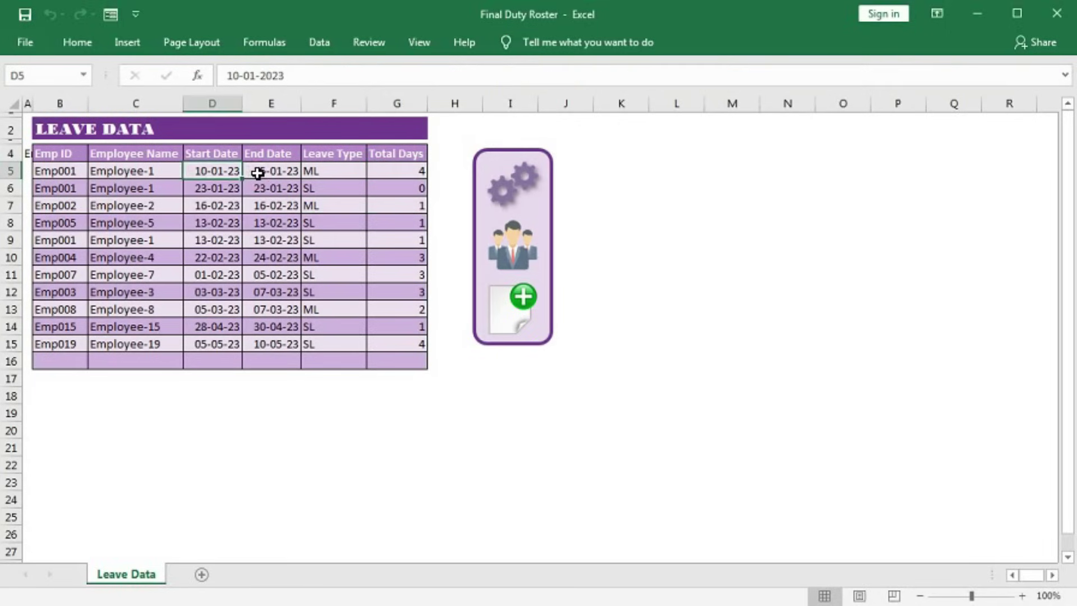
{"action": "left_click", "coordinate": [258, 174]}
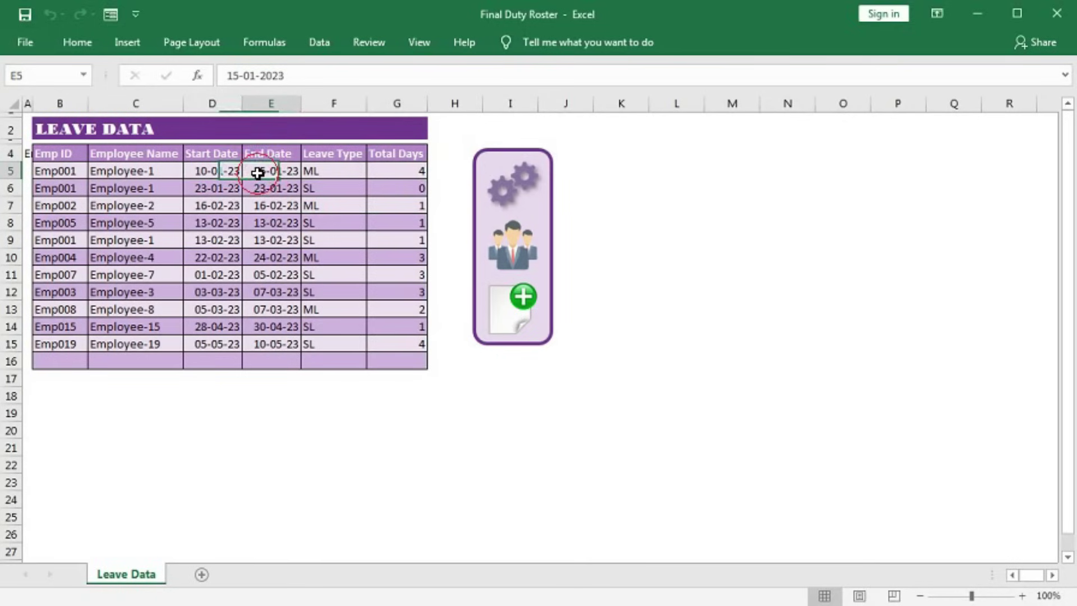
{"action": "left_click", "coordinate": [404, 169]}
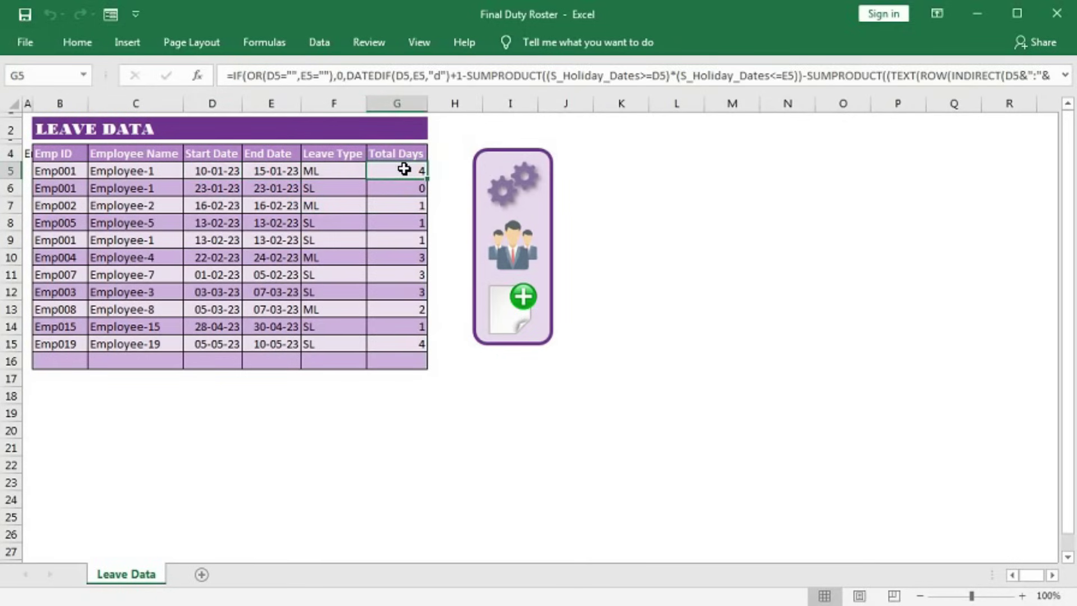
Step: Open the Master roster and examine Employee-1's ML entries from 10 to 15 January
{"action": "left_click", "coordinate": [505, 303]}
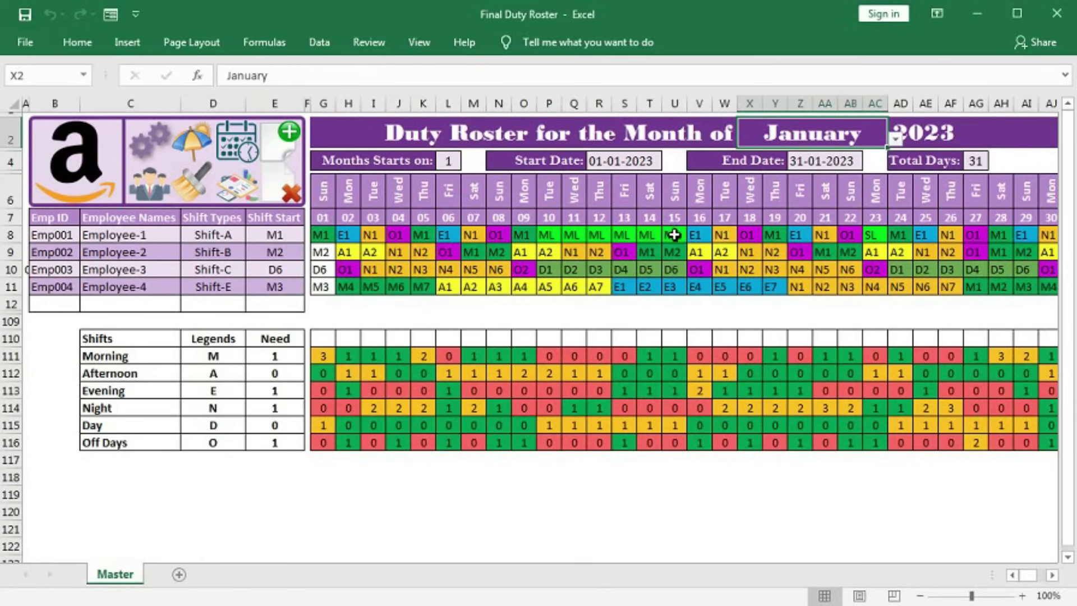
{"action": "left_click", "coordinate": [551, 235]}
{"action": "left_click", "coordinate": [674, 236]}
{"action": "left_click_drag", "start_coordinate": [674, 236], "coordinate": [551, 232]}
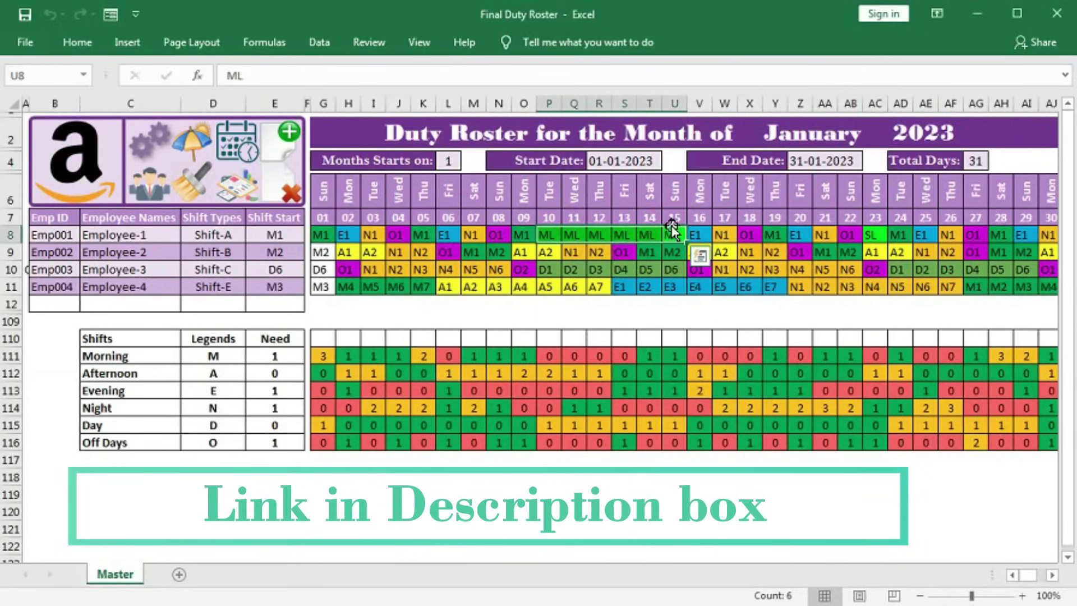
Step: Clear both Week Off entries on the Settings sheet and return to Leave Data
{"action": "left_click", "coordinate": [151, 156]}
{"action": "left_click_drag", "start_coordinate": [68, 242], "coordinate": [79, 253]}
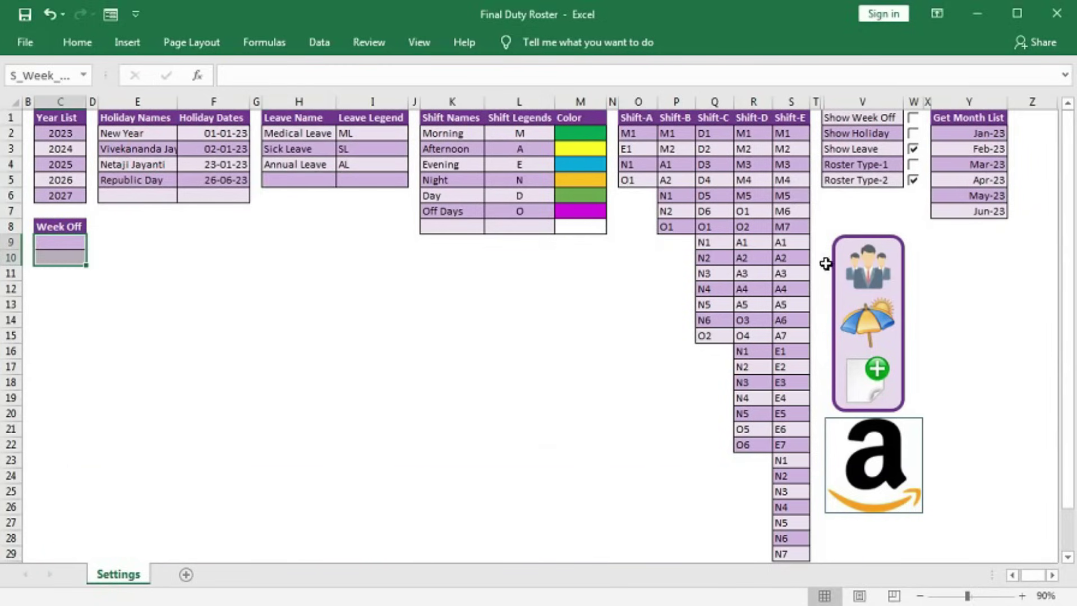
{"action": "left_click", "coordinate": [870, 321]}
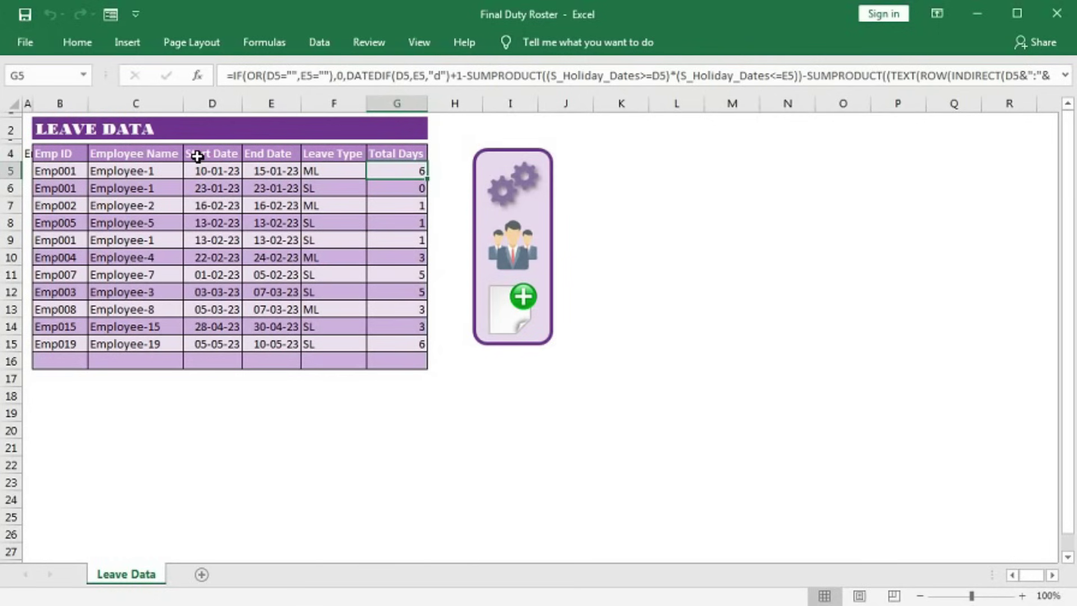
Step: Go back to the Master roster for January 2023 and clear all its shift entries with the clear roster command
{"action": "left_click", "coordinate": [496, 306]}
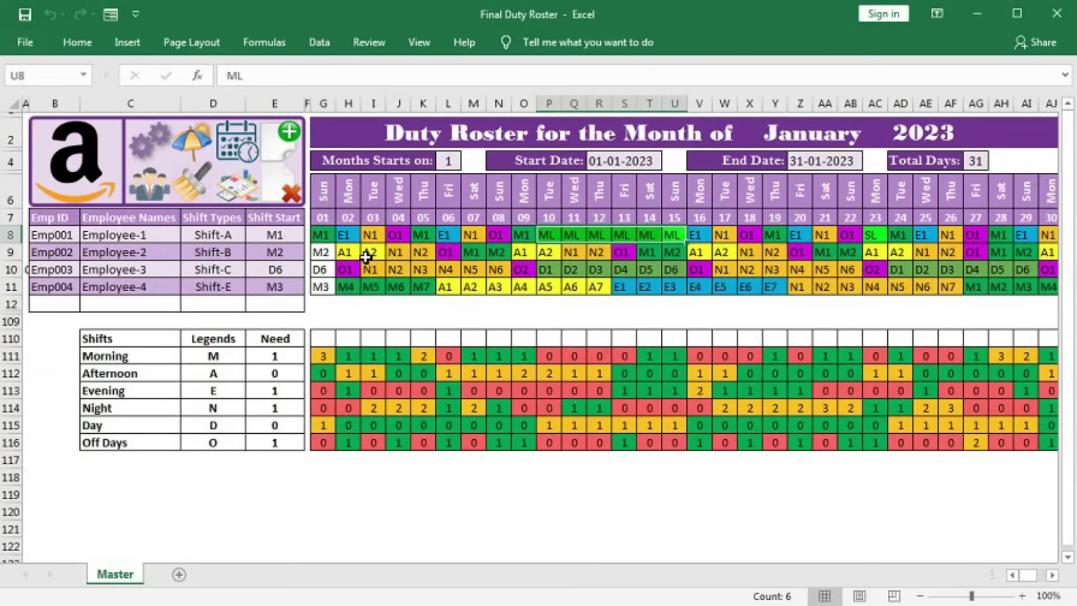
{"action": "left_click_drag", "start_coordinate": [325, 235], "coordinate": [547, 287]}
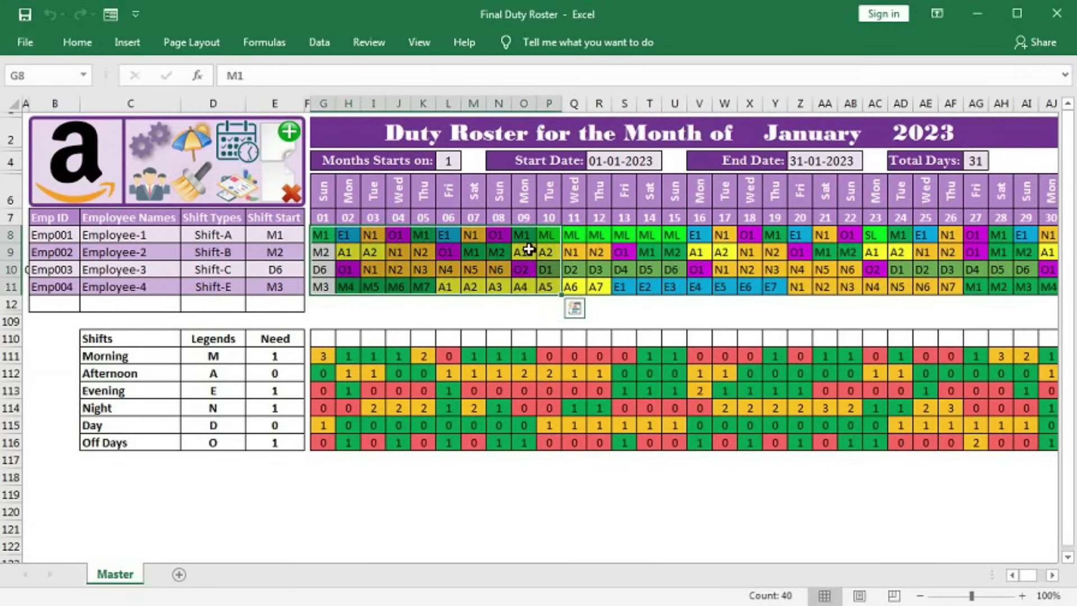
{"action": "left_click", "coordinate": [191, 188]}
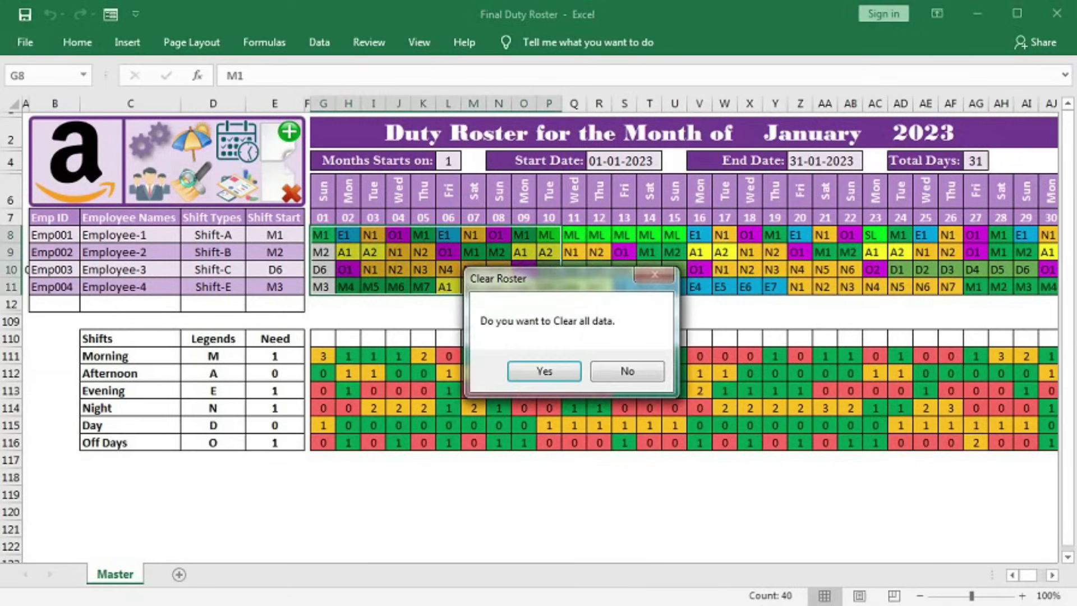
{"action": "left_click", "coordinate": [544, 371]}
{"action": "left_click", "coordinate": [356, 250]}
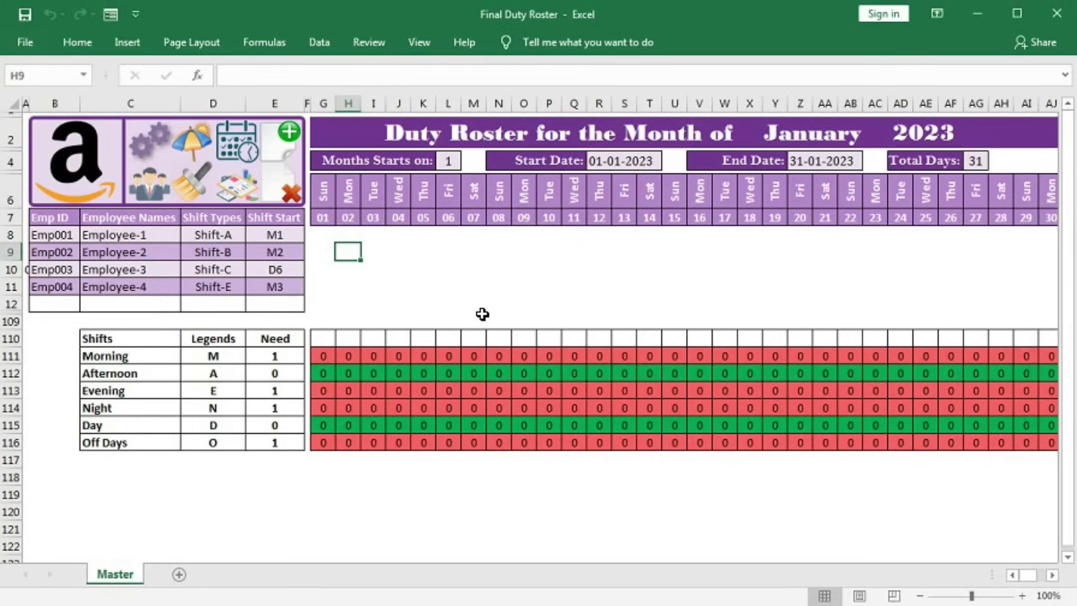
Step: Look over the Settings sheet, return to the Master roster and open the January 2023 roster
{"action": "left_click", "coordinate": [156, 159]}
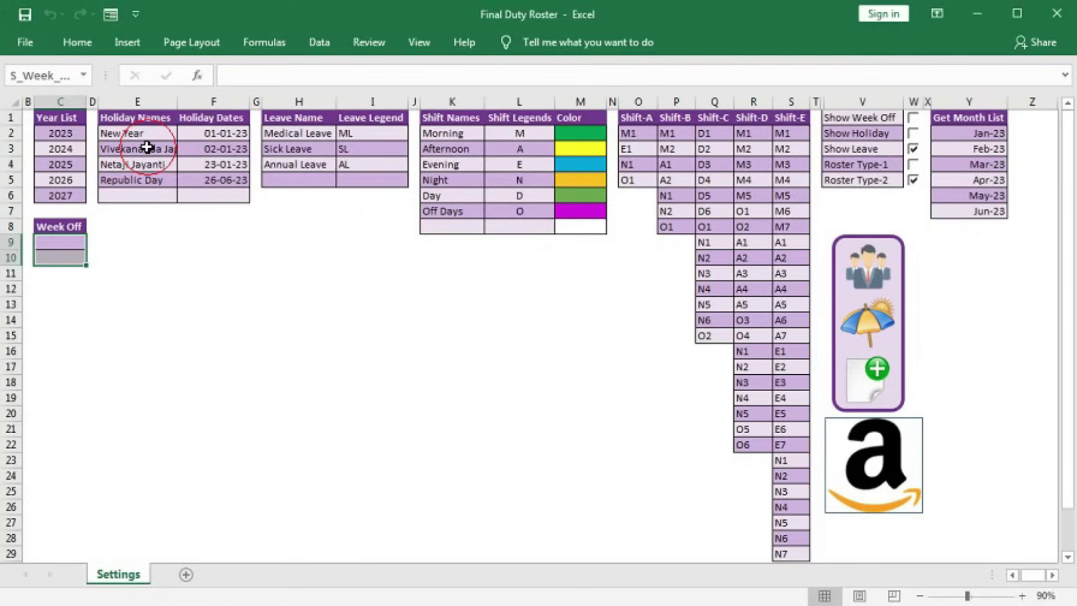
{"action": "left_click", "coordinate": [872, 393]}
{"action": "left_click", "coordinate": [898, 139]}
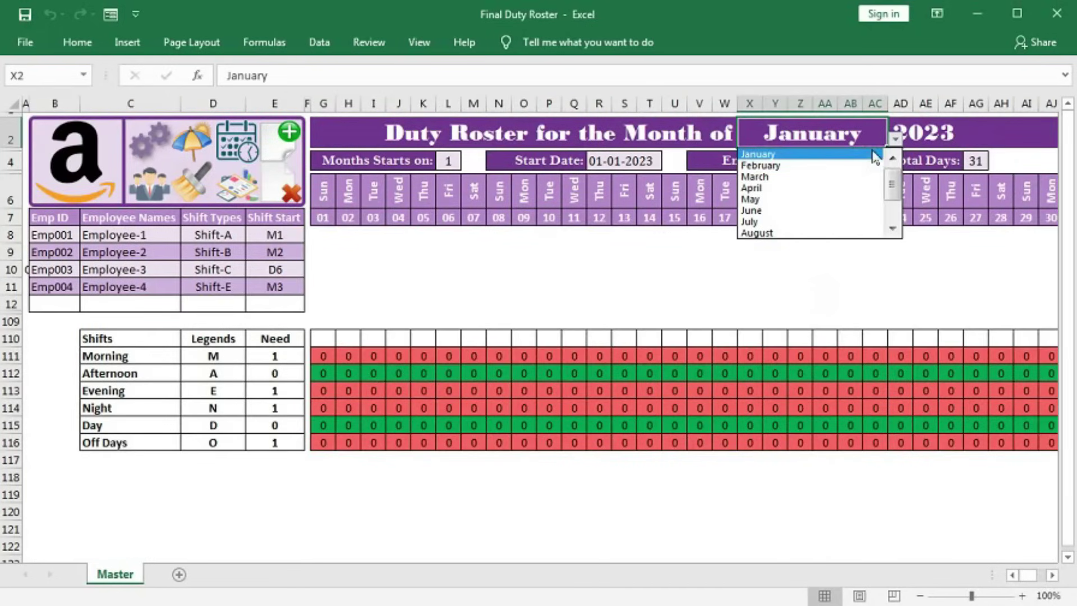
{"action": "left_click", "coordinate": [861, 155]}
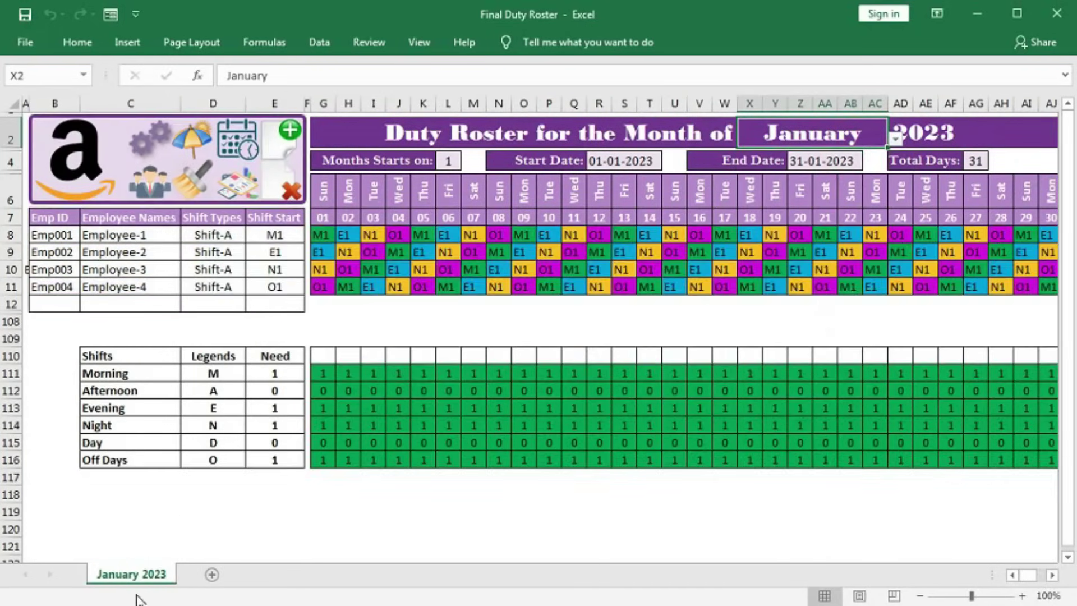
Step: Switch the roster month to February, and open the June 2023 roster
{"action": "left_click", "coordinate": [897, 140]}
{"action": "left_click", "coordinate": [855, 166]}
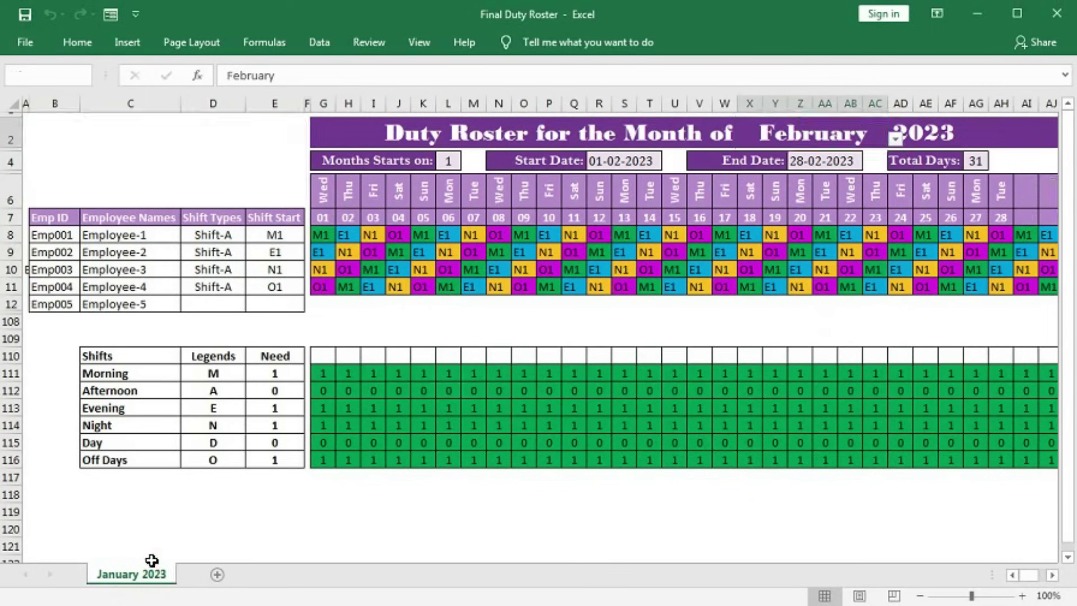
{"action": "left_click", "coordinate": [896, 139]}
{"action": "left_click", "coordinate": [851, 201]}
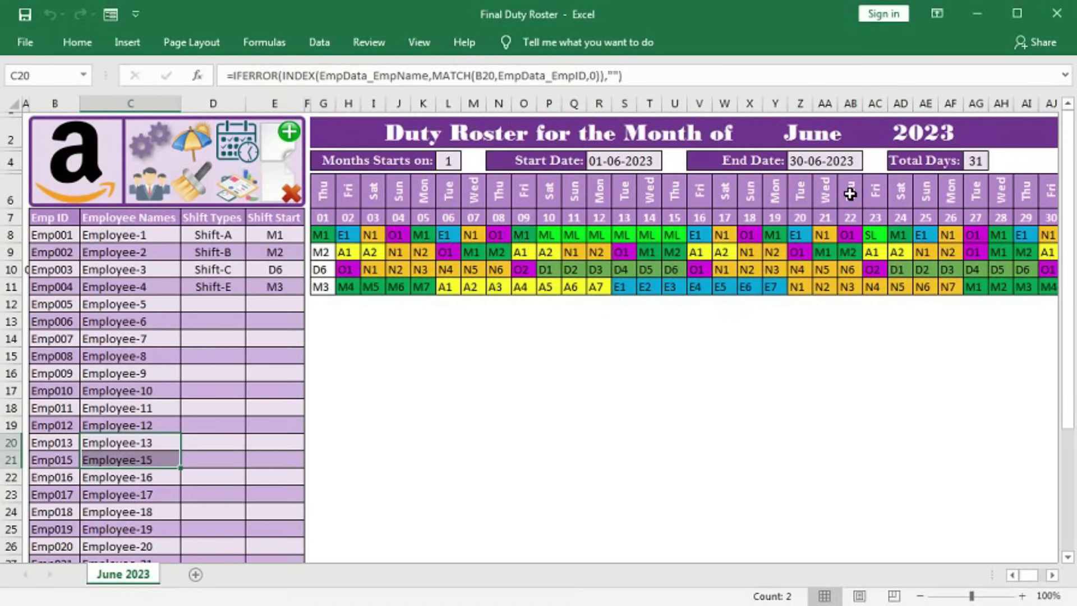
Step: Create a roster sheet for July 2023 and clear the shift types and shift starts of Employee-1 to Employee-4
{"action": "left_click", "coordinate": [867, 142]}
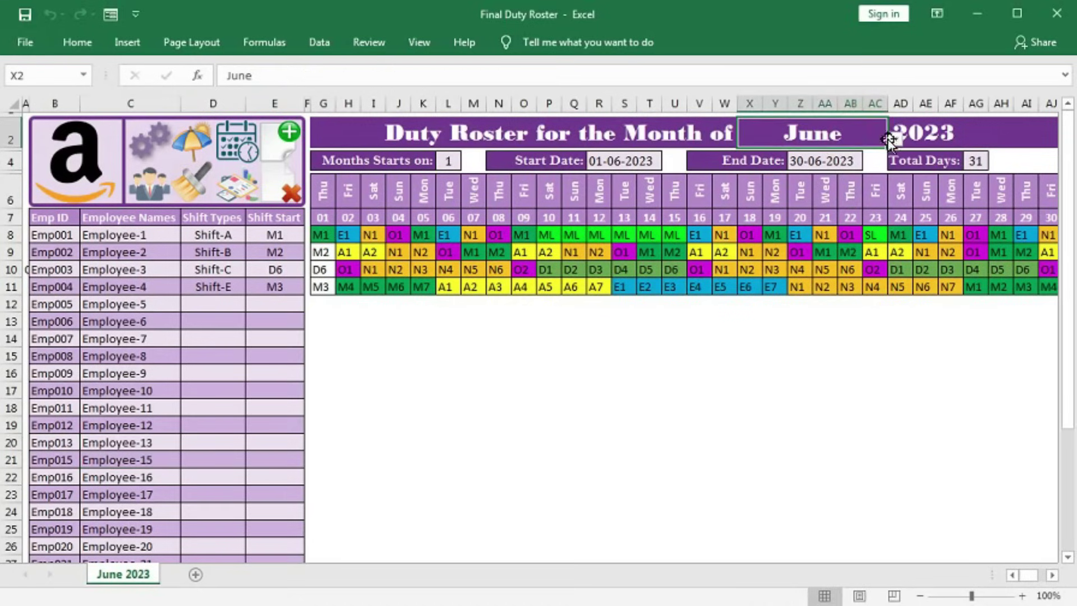
{"action": "left_click", "coordinate": [896, 144]}
{"action": "left_click", "coordinate": [843, 176]}
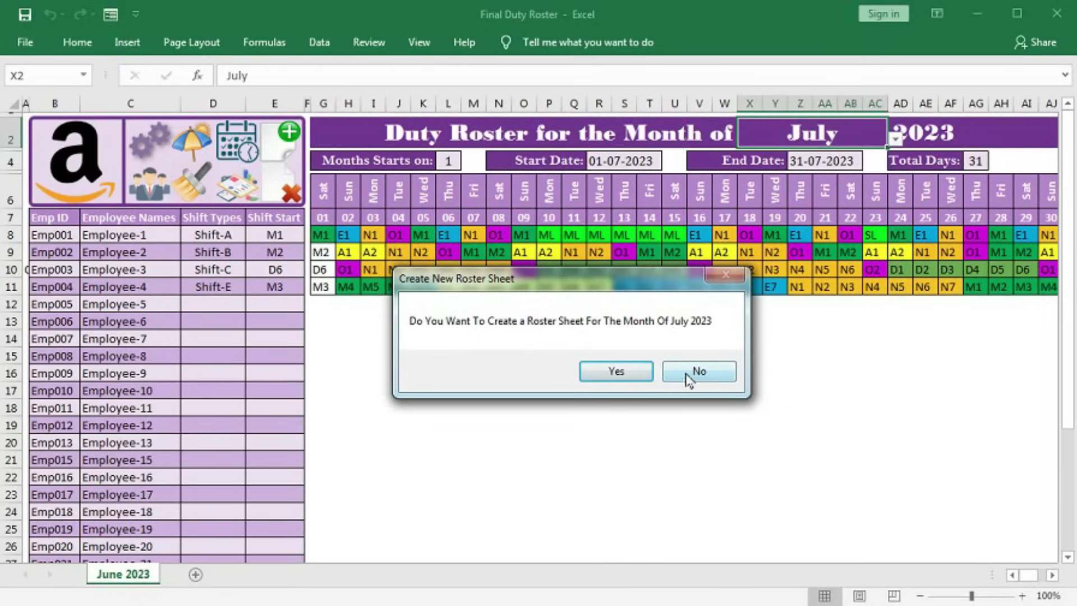
{"action": "left_click", "coordinate": [616, 372]}
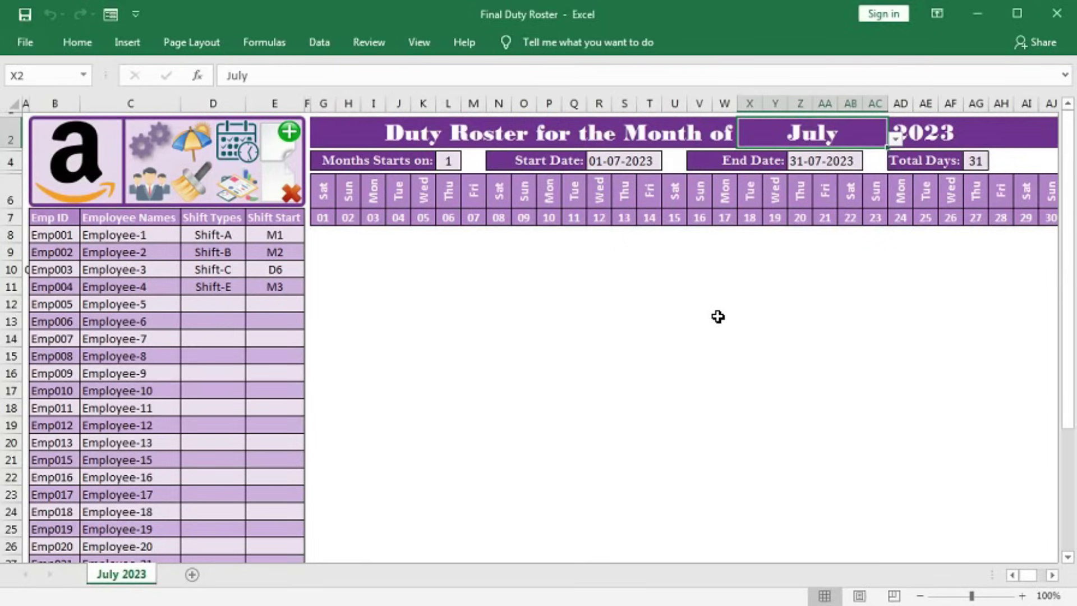
{"action": "left_click_drag", "start_coordinate": [211, 236], "coordinate": [263, 278]}
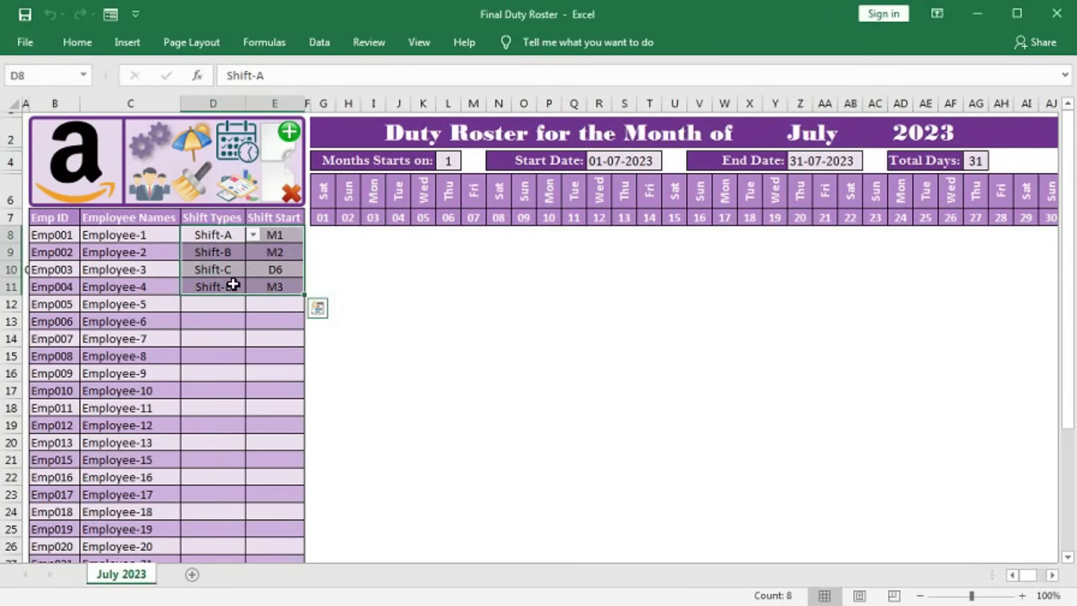
{"action": "key", "text": "Delete"}
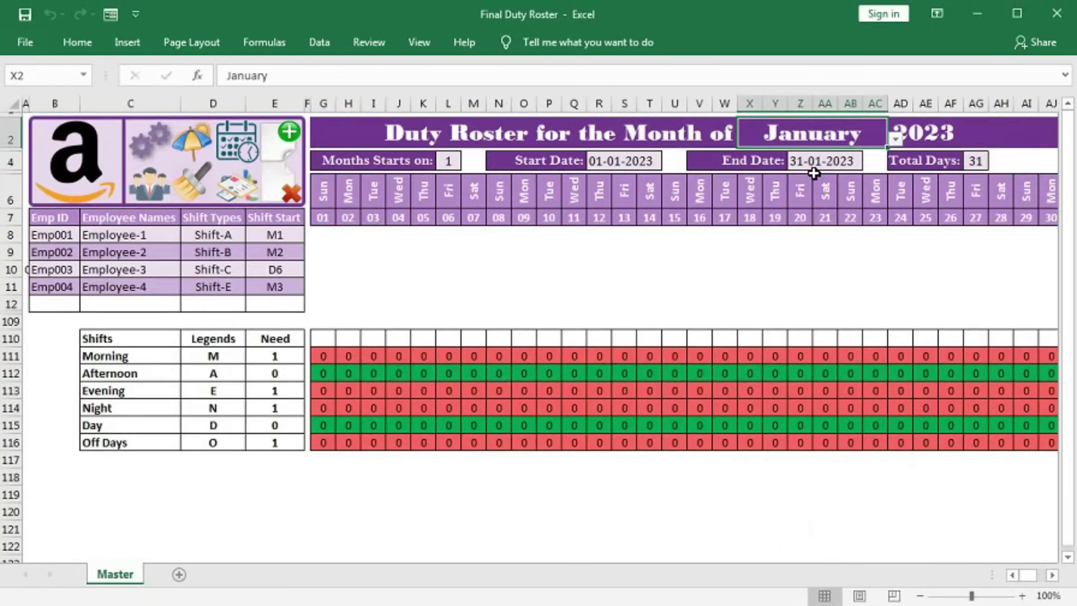
Step: Reopen the July 2023 roster from the Master sheet and delete that roster sheet
{"action": "left_click", "coordinate": [895, 140]}
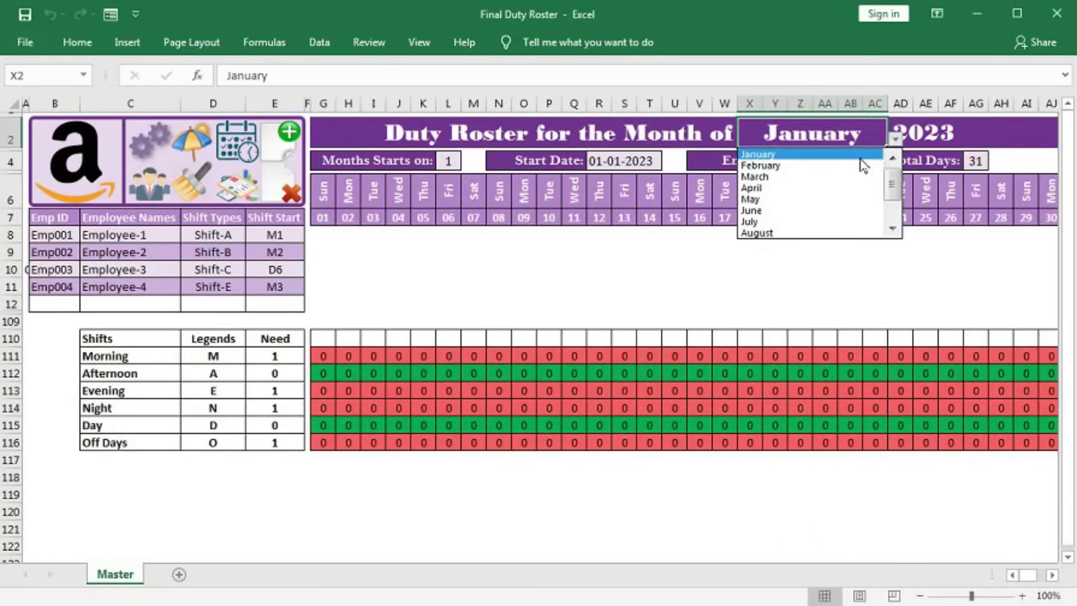
{"action": "left_click", "coordinate": [770, 222]}
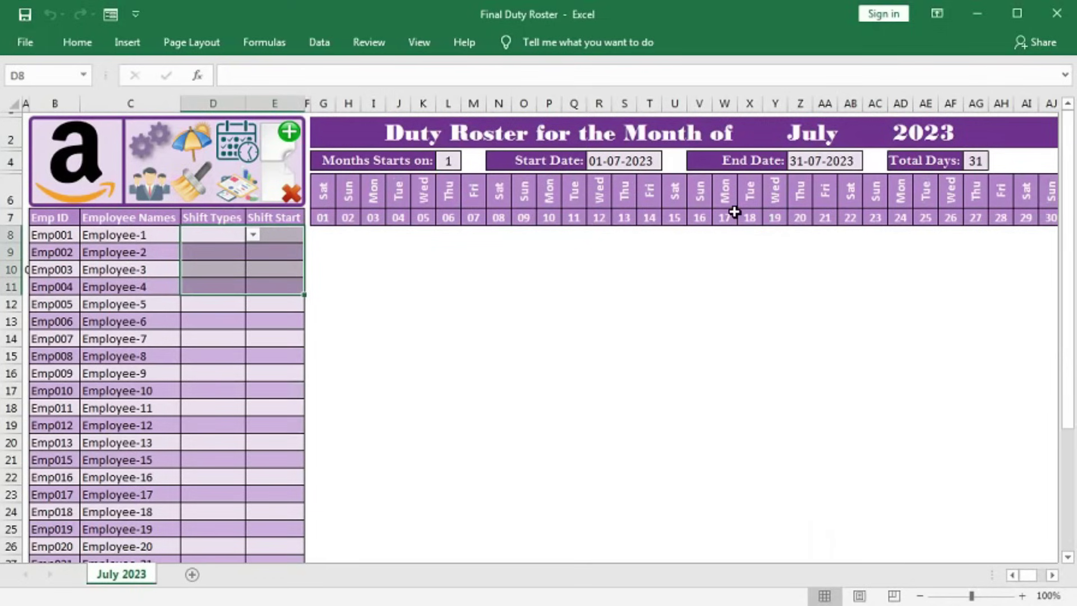
{"action": "left_click", "coordinate": [289, 193]}
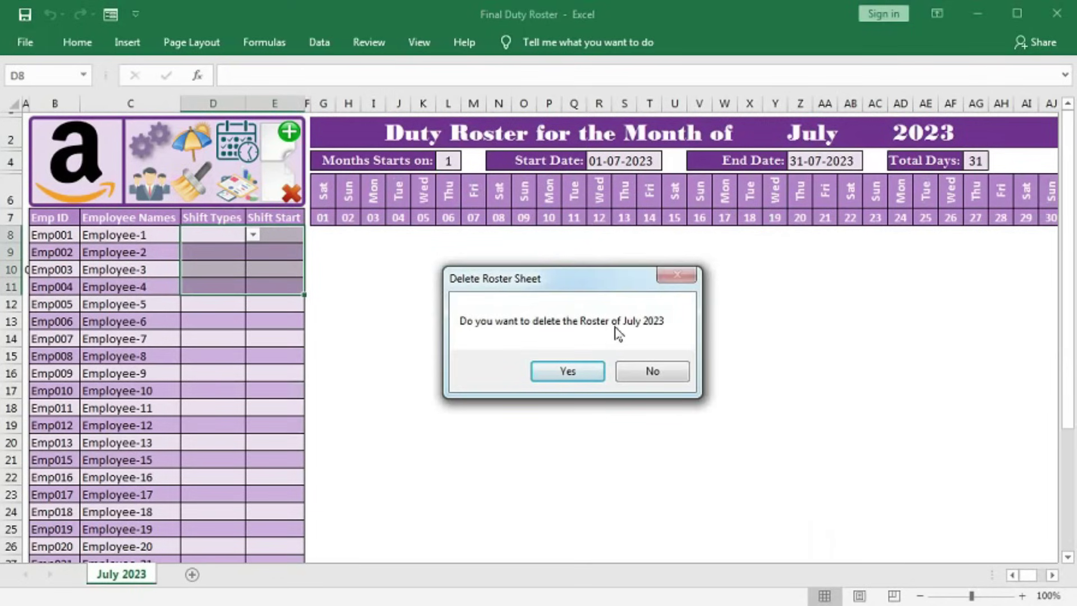
{"action": "left_click", "coordinate": [570, 372]}
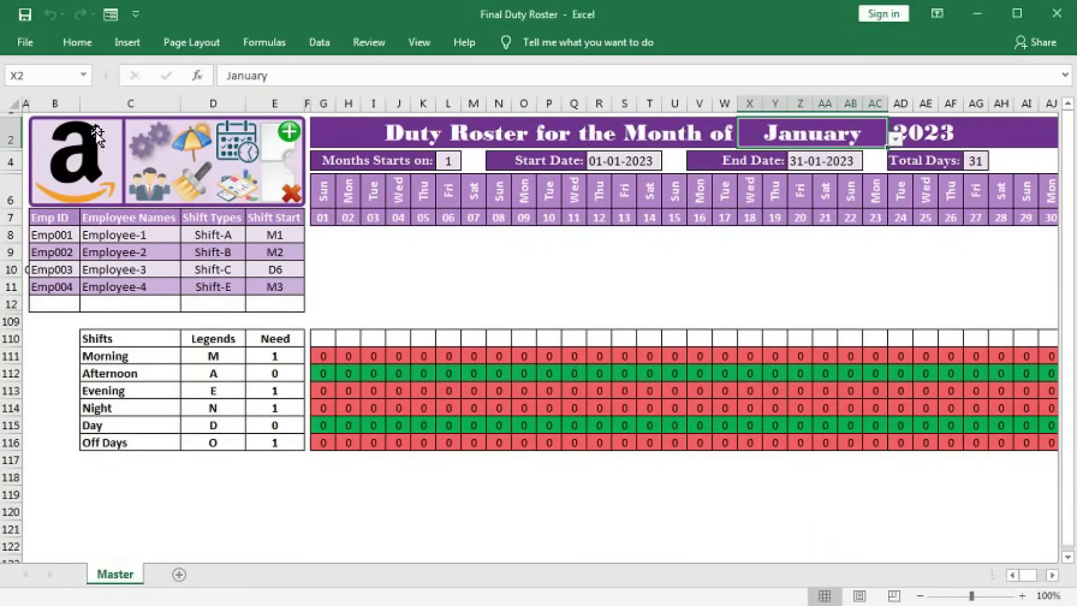
Step: Check the month list on the Settings sheet, and open the January 2023 roster from the Master sheet
{"action": "left_click", "coordinate": [143, 148]}
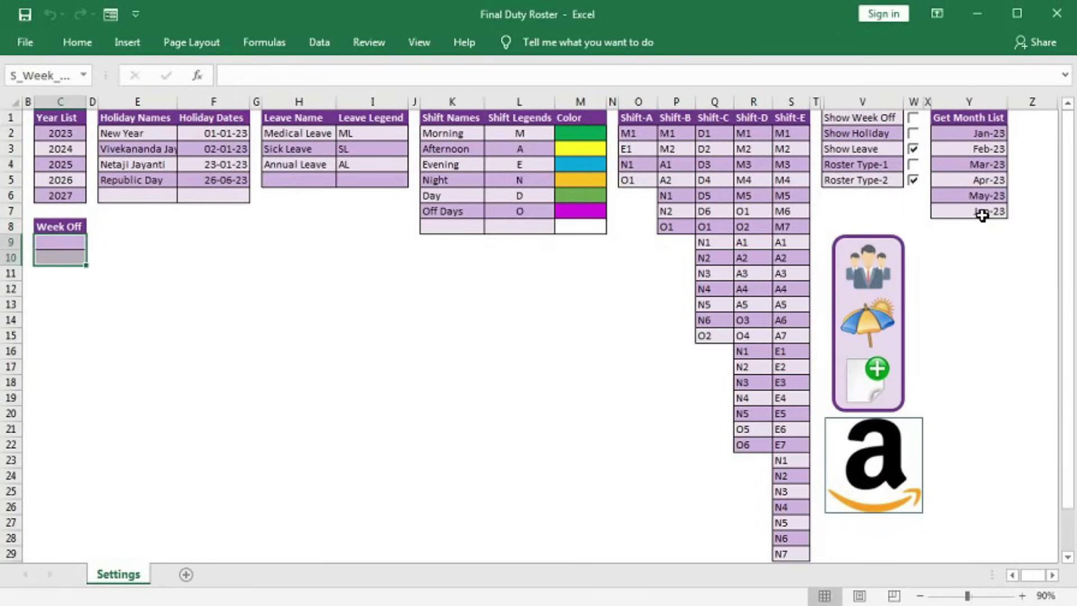
{"action": "left_click", "coordinate": [878, 386]}
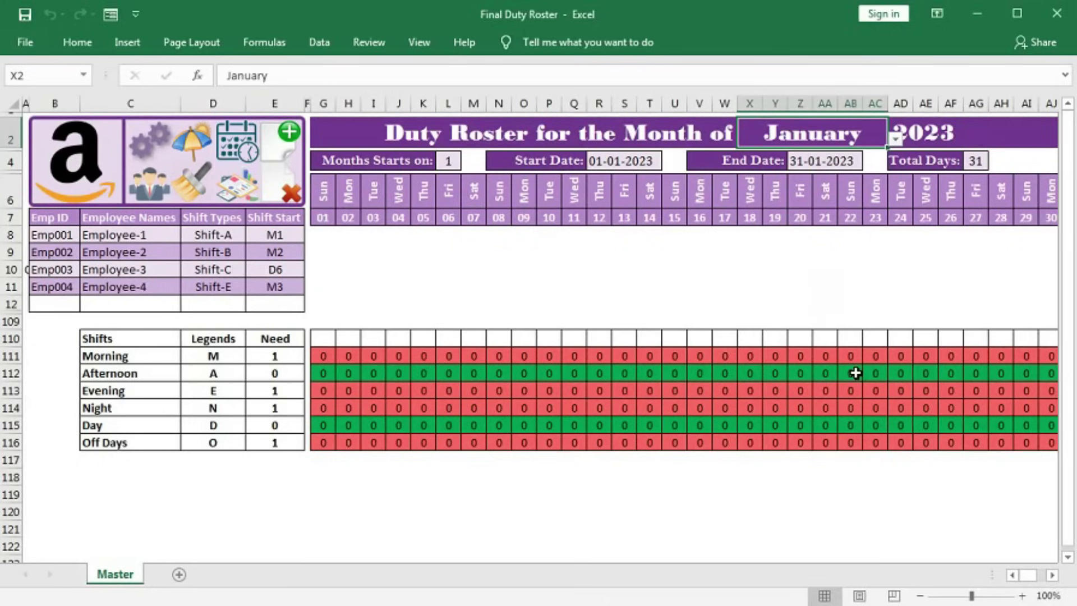
{"action": "left_click", "coordinate": [895, 138]}
{"action": "left_click", "coordinate": [808, 155]}
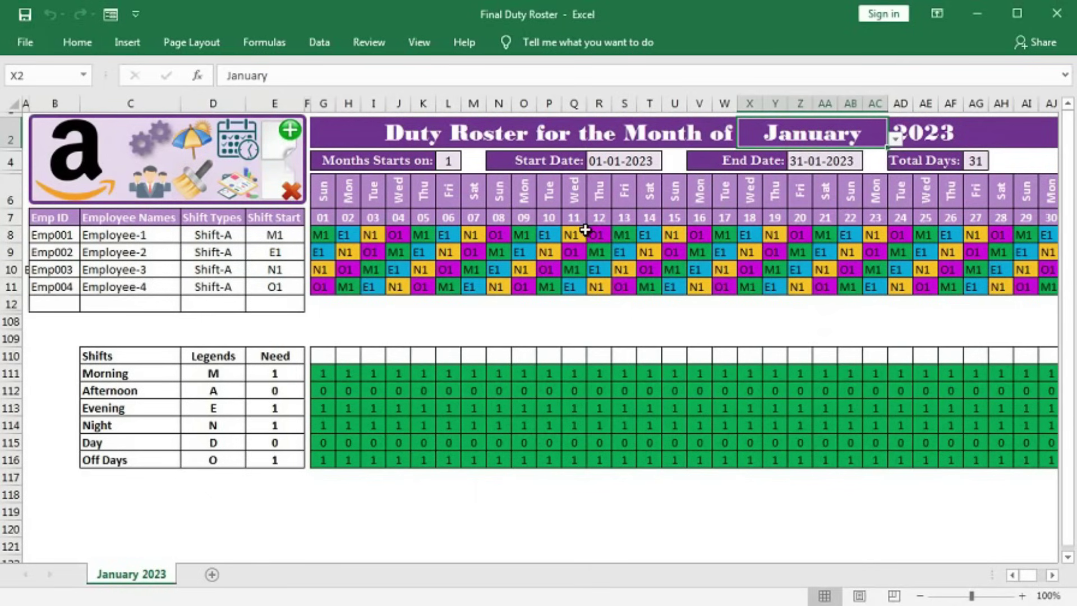
Step: View the January 2023 roster report, return to the roster and check the Morning shift's legend and count for day 01
{"action": "left_click", "coordinate": [242, 194]}
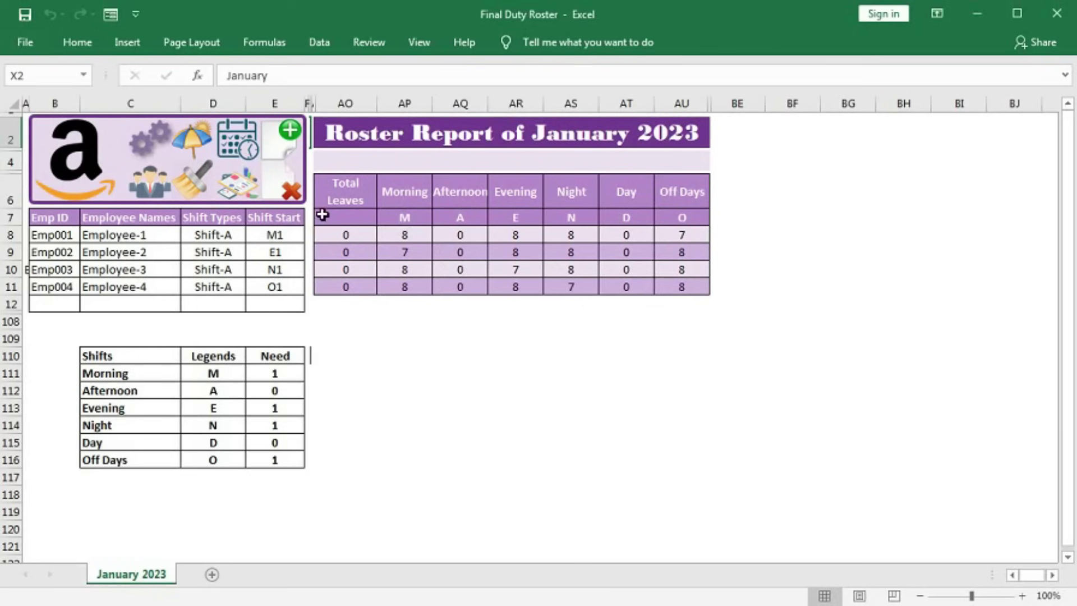
{"action": "left_click", "coordinate": [238, 151]}
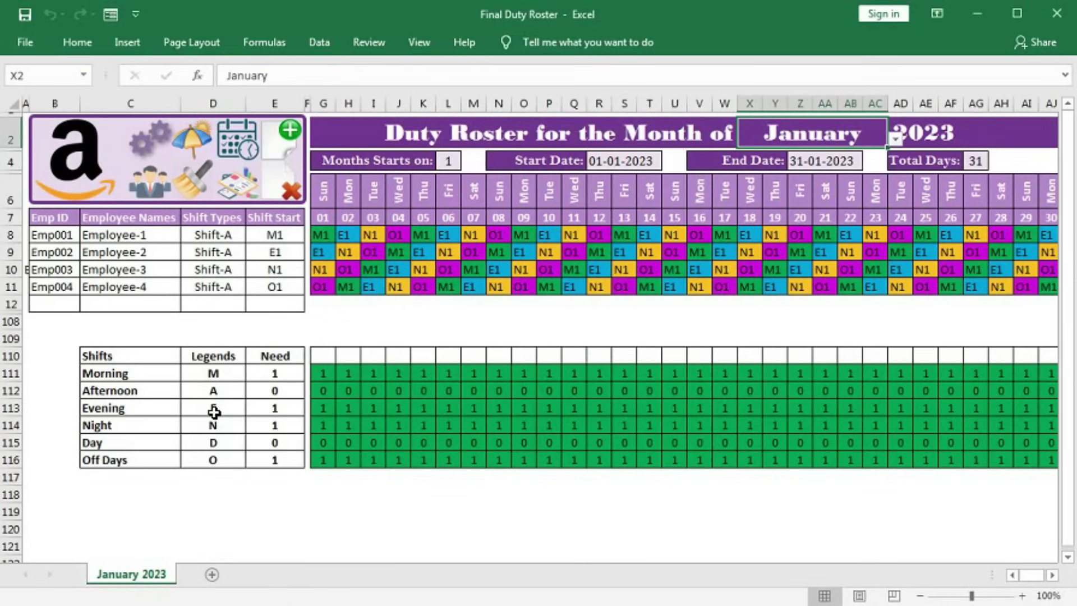
{"action": "left_click", "coordinate": [225, 373]}
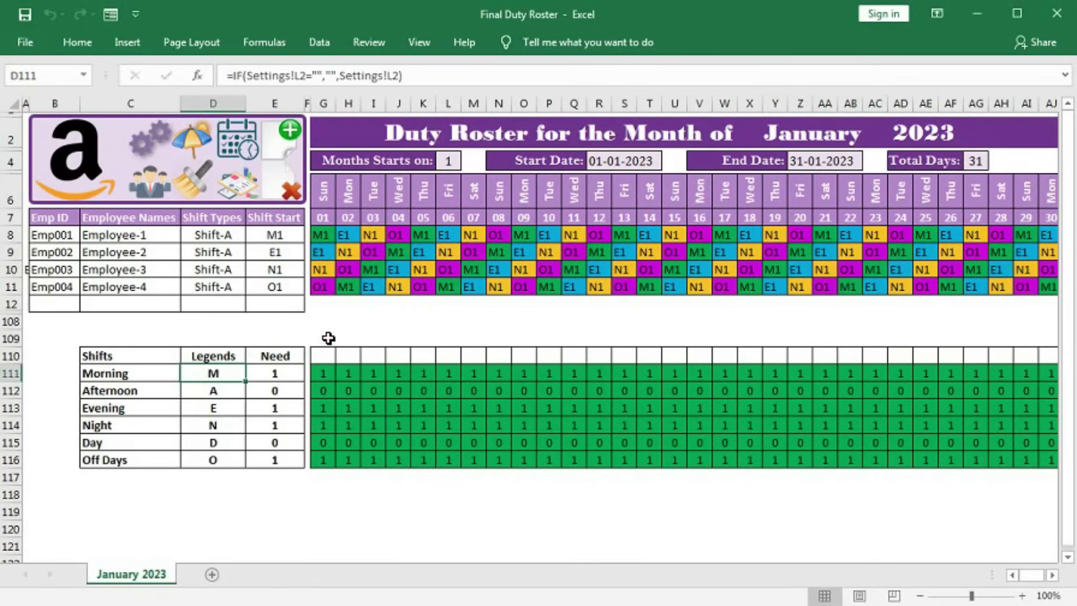
{"action": "left_click", "coordinate": [323, 371]}
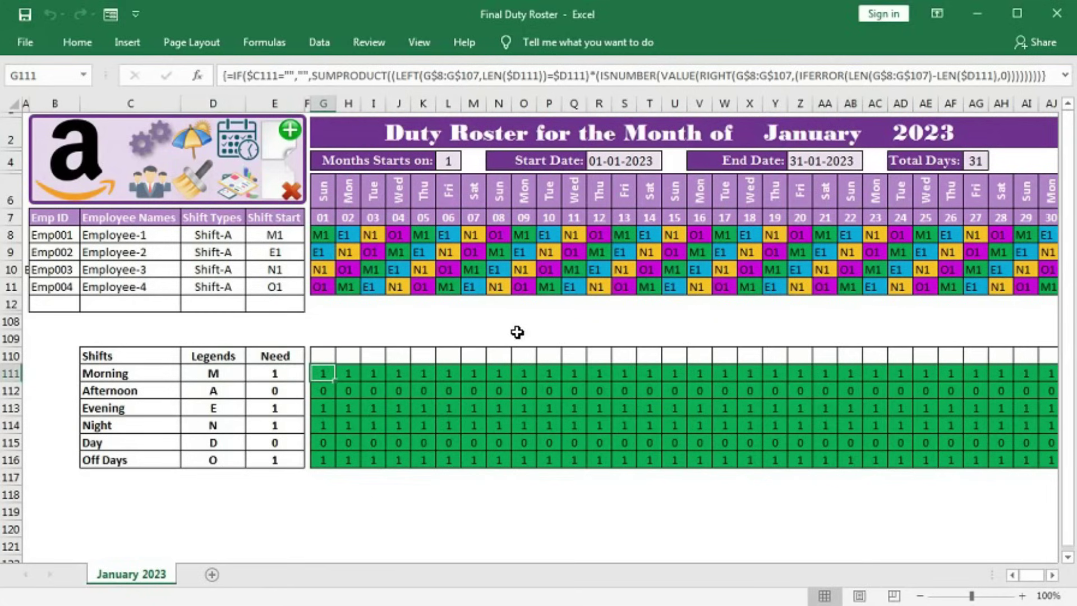
Step: Switch from the January roster to the February 2023 roster using the month selection in the roster title
{"action": "left_click", "coordinate": [872, 142]}
{"action": "left_click", "coordinate": [895, 138]}
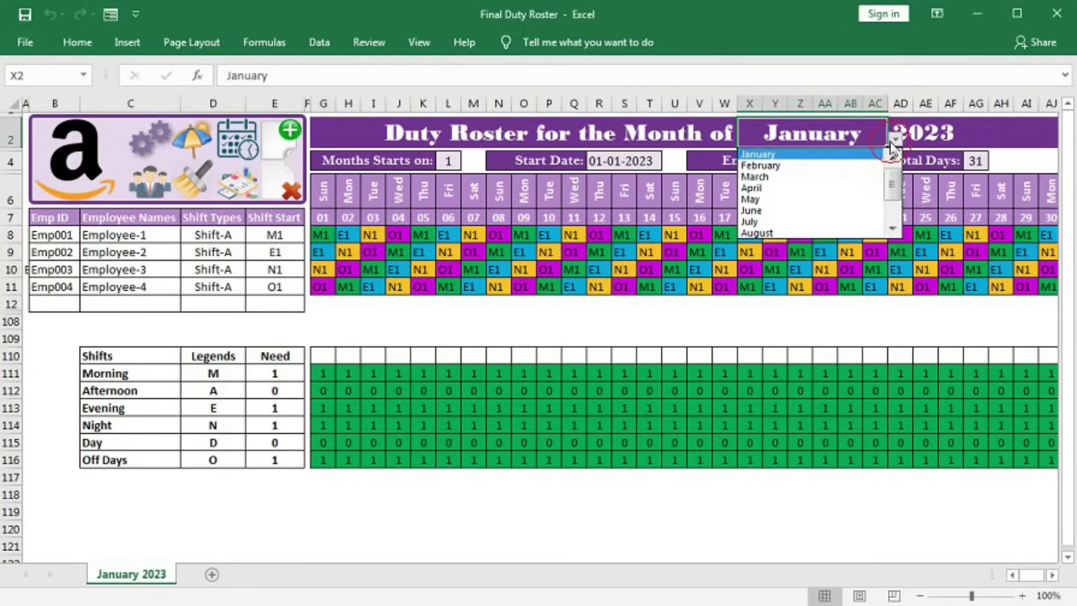
{"action": "left_click", "coordinate": [783, 166]}
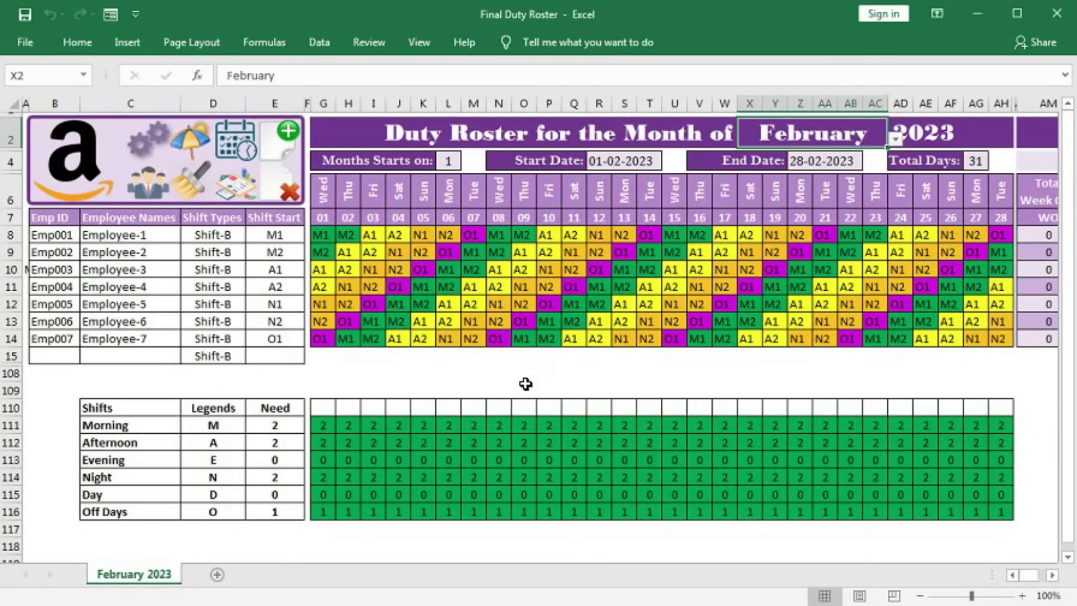
Step: Select the February 2023 shift counts from Morning to Off Days for days 01 to 28, and show the roster report
{"action": "left_click", "coordinate": [326, 425]}
{"action": "left_click_drag", "start_coordinate": [325, 425], "coordinate": [1001, 511]}
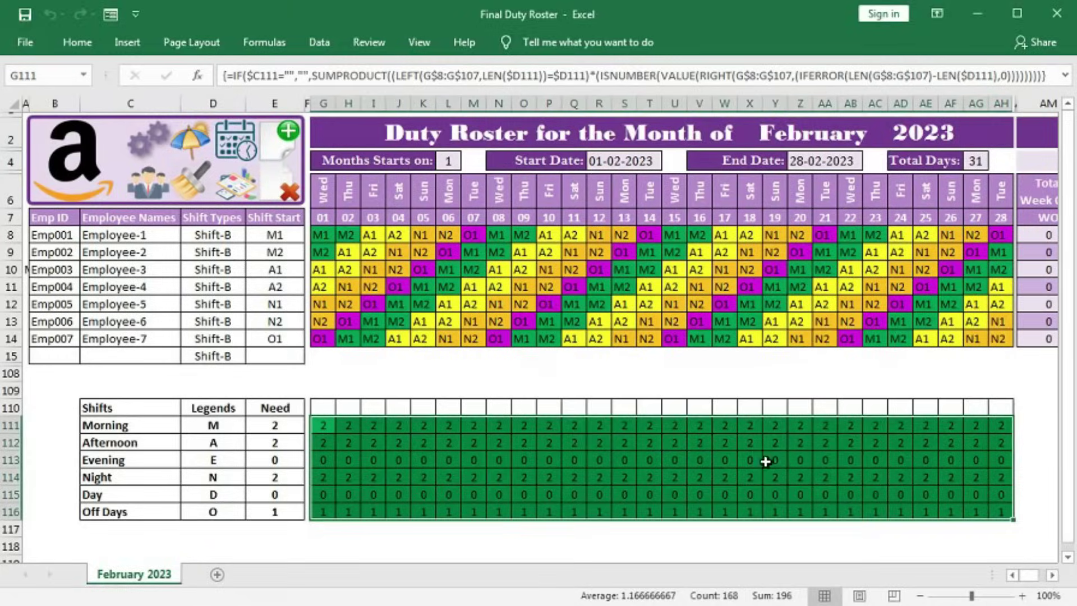
{"action": "left_click", "coordinate": [245, 185]}
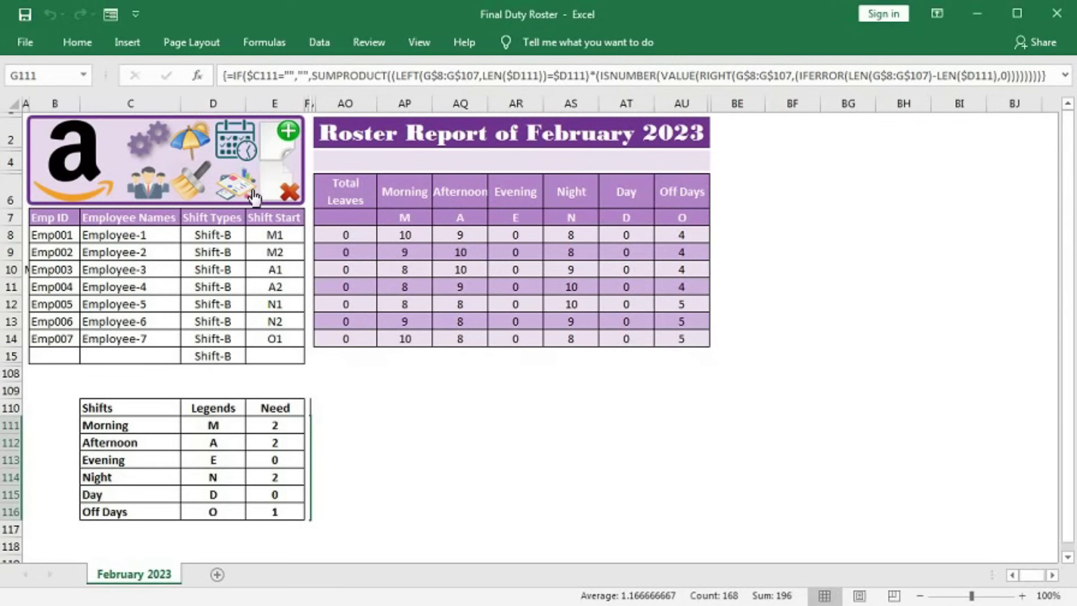
Step: Go through the Settings, Employee Data and Leave Data sheets in turn and return to the Master roster sheet
{"action": "left_click", "coordinate": [140, 141]}
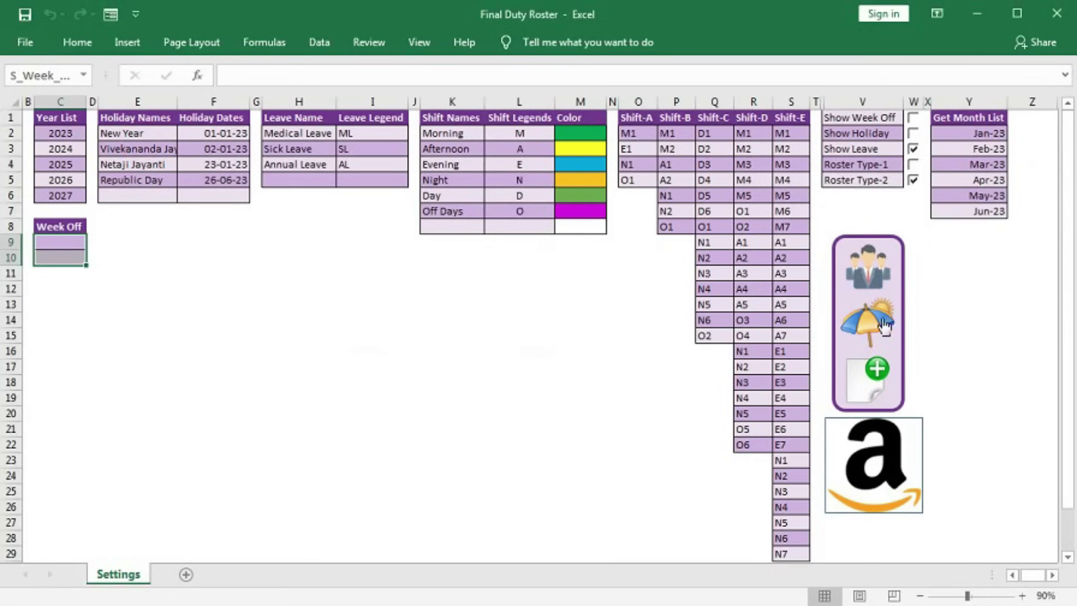
{"action": "left_click", "coordinate": [868, 272]}
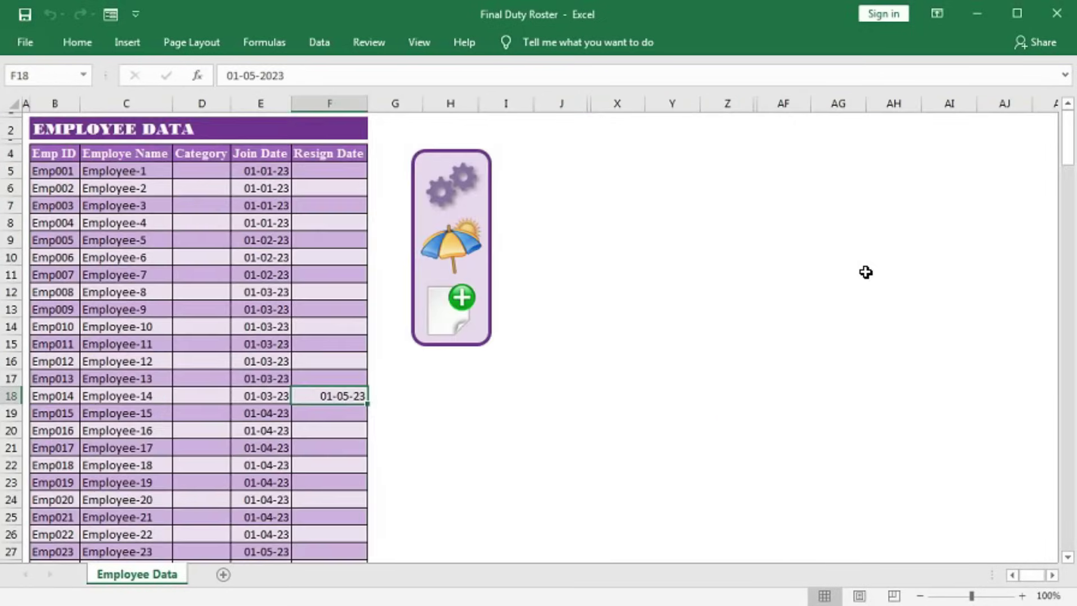
{"action": "left_click", "coordinate": [464, 249]}
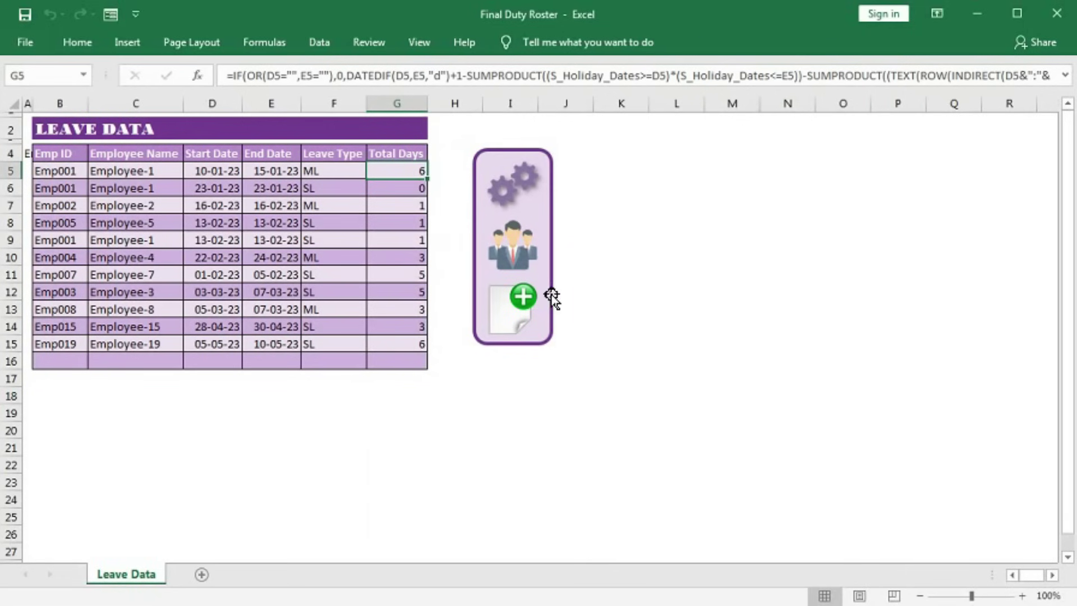
{"action": "left_click", "coordinate": [512, 308]}
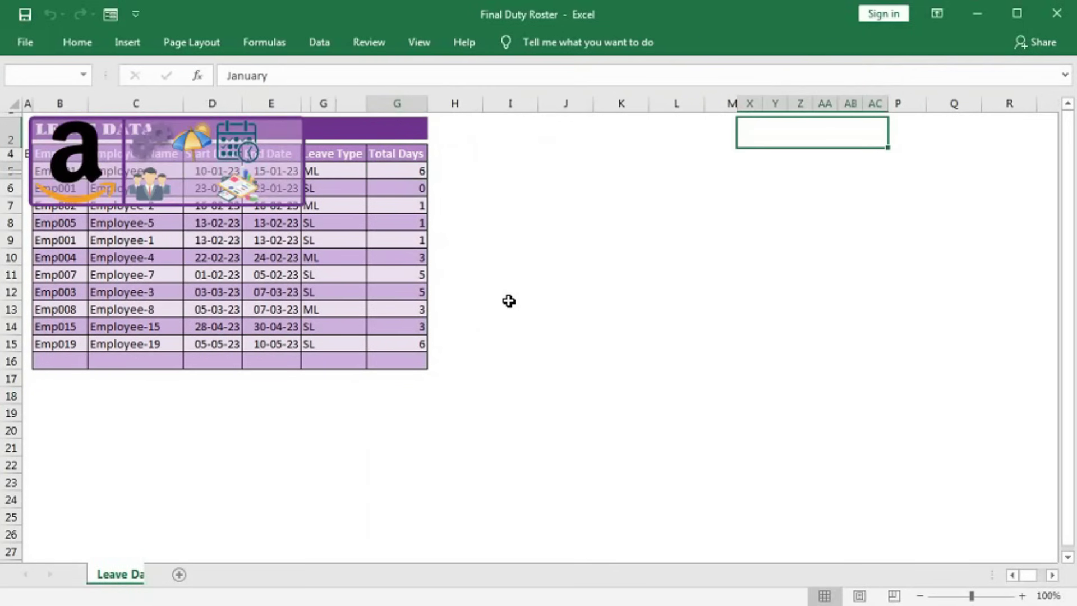